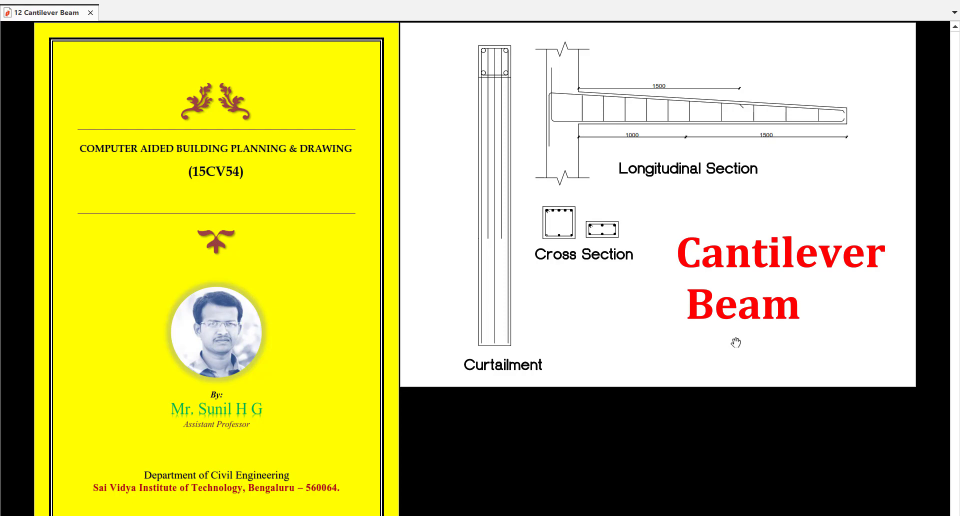
- Switch from the PDF viewer to the 1 Main Wall Foundation drawing in AutoCAD
key("super")
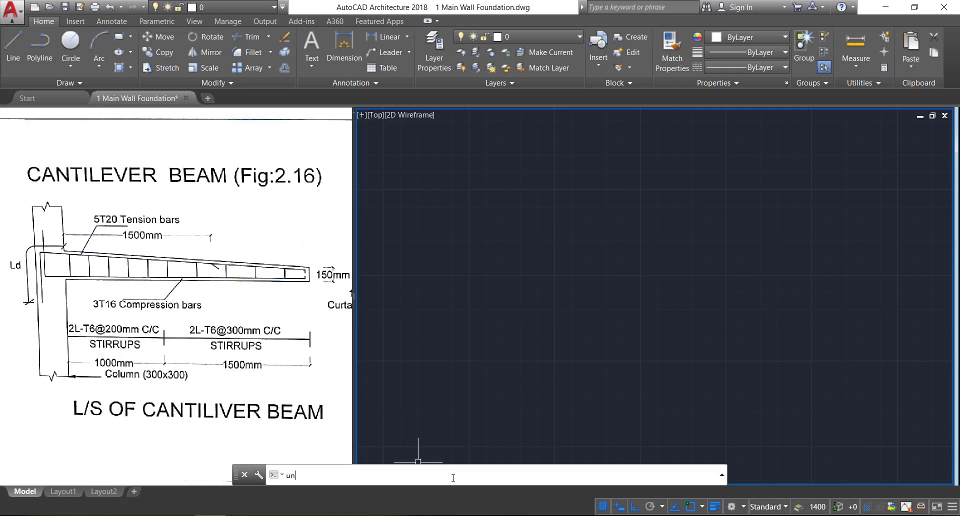
- Set decimal millimetre units and draw a 300 by 1200 rectangle
key("Return")
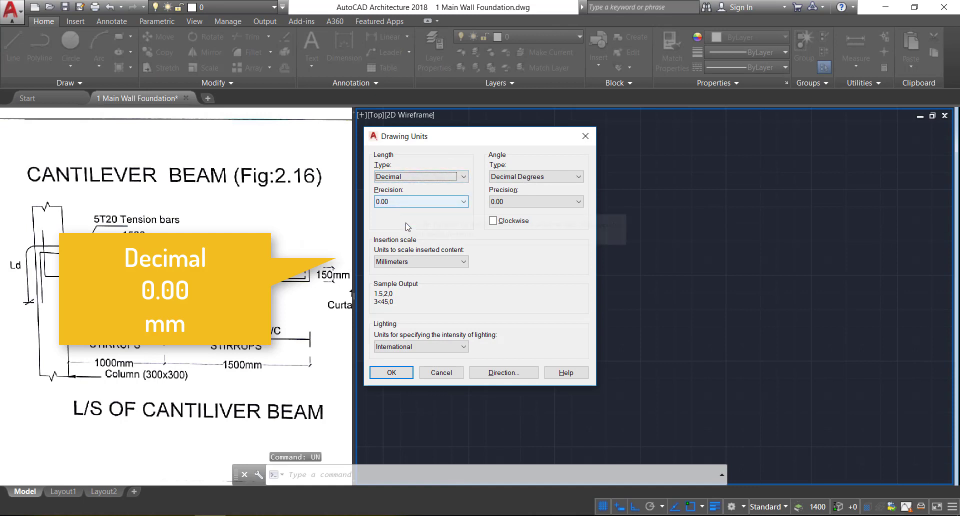
left_click(404, 377)
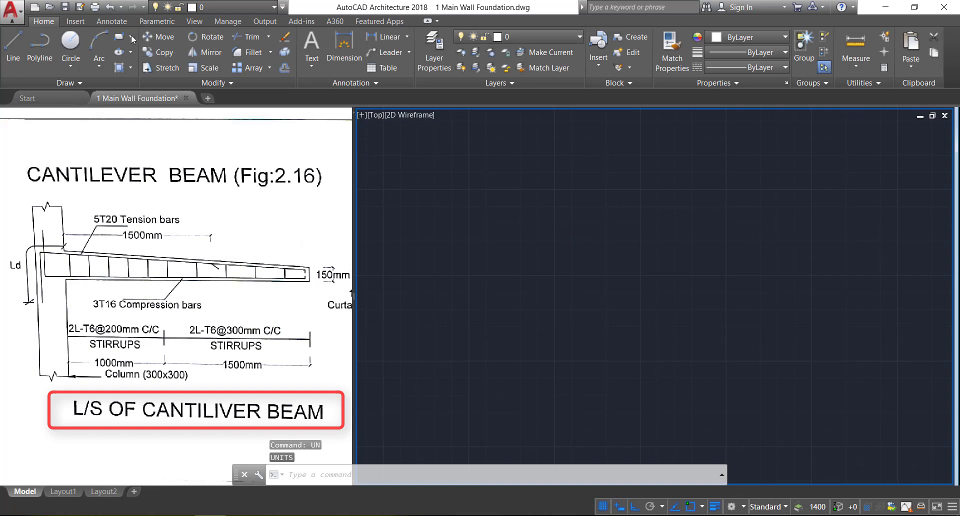
left_click(120, 38)
left_click(518, 184)
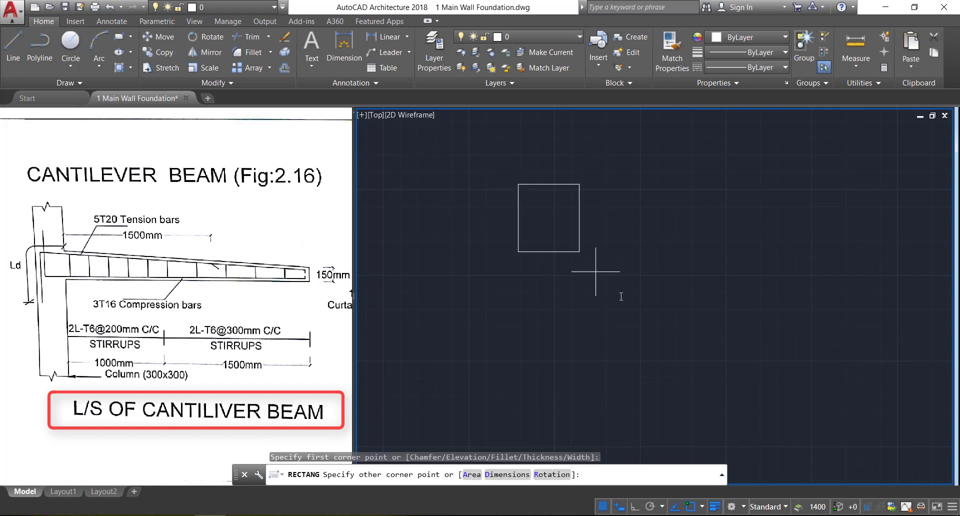
type("d")
key("Return")
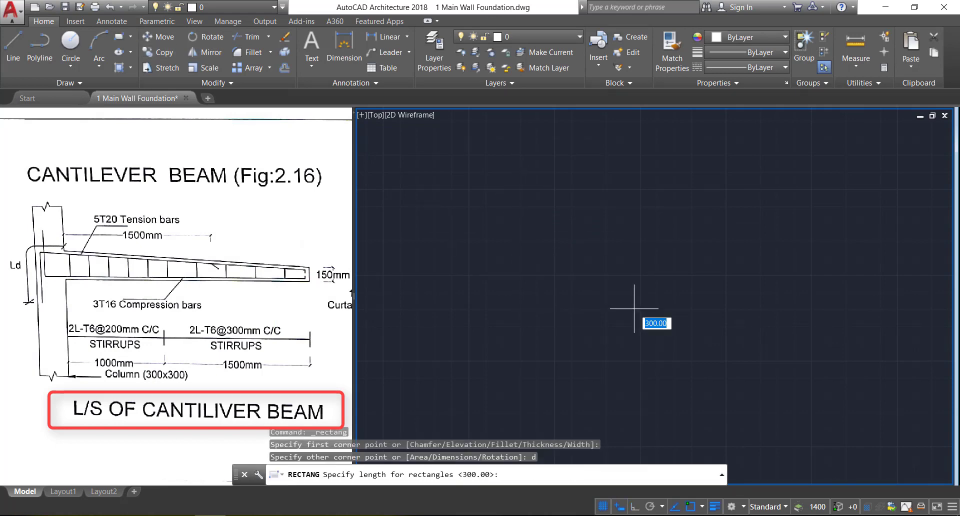
type("3")
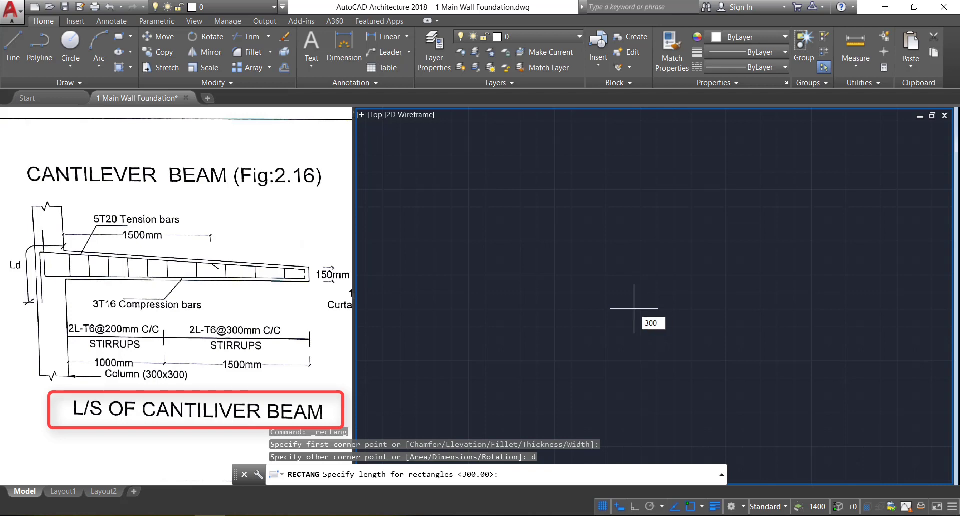
type("00")
key("Return")
type("1200")
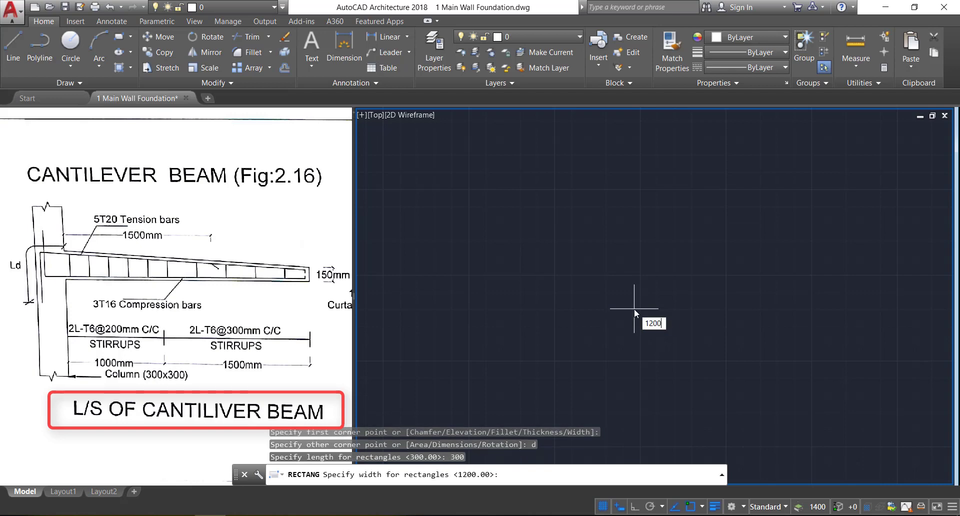
key("Return")
left_click(632, 308)
- Explode the rectangle and erase its top and bottom edges, leaving two vertical lines
scroll(500, 195, "up", 2)
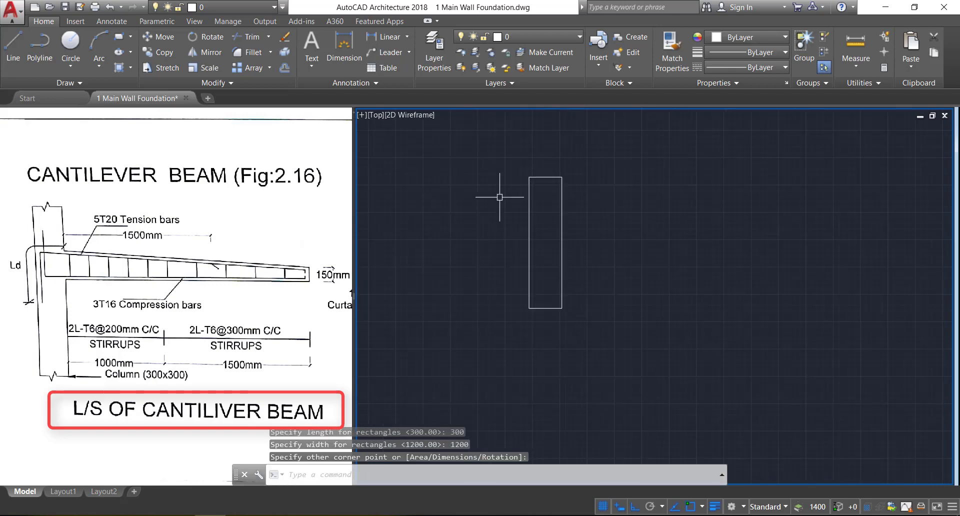
left_click(664, 354)
left_click(467, 231)
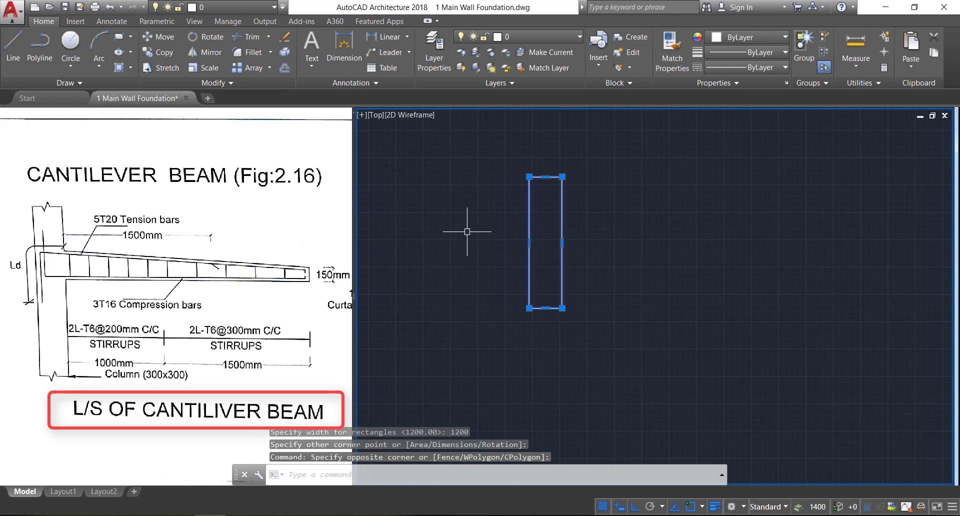
type("x")
key("Return")
left_click(557, 326)
left_click(540, 143)
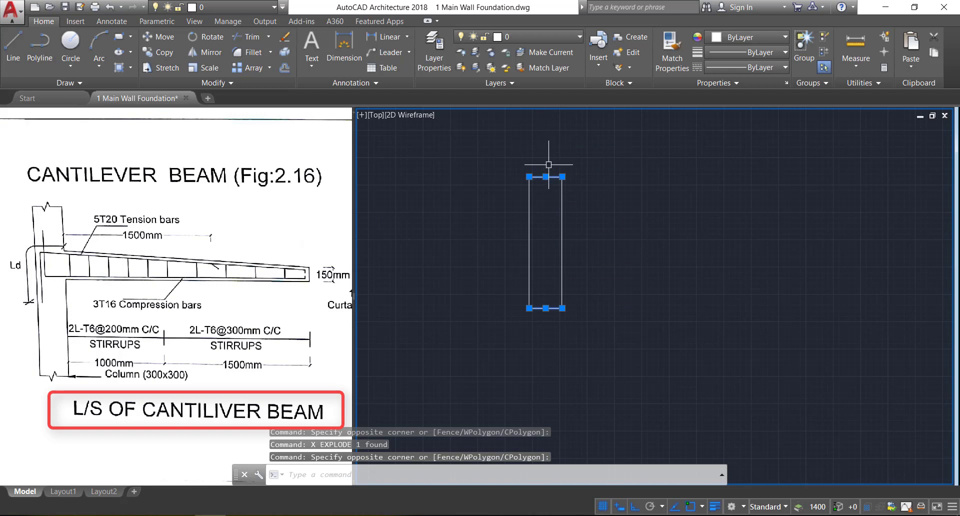
key("Delete")
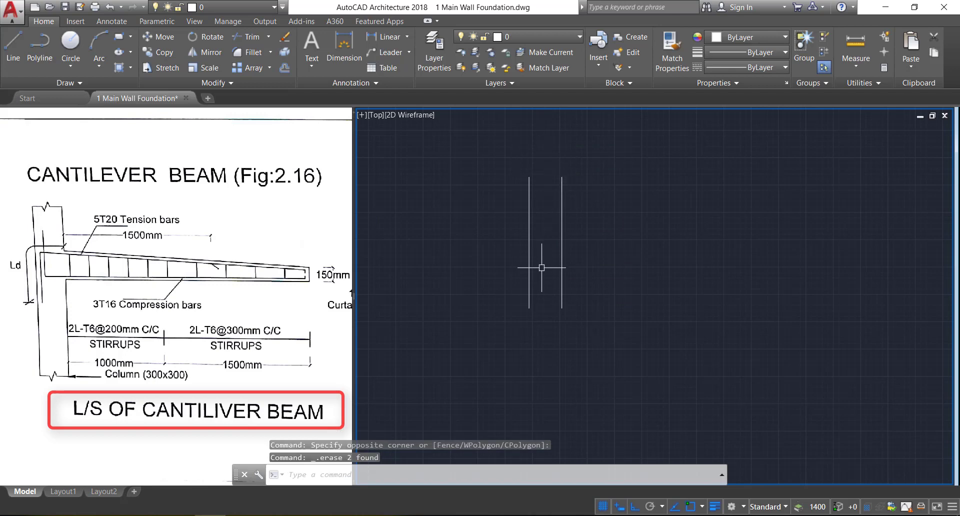
type("b")
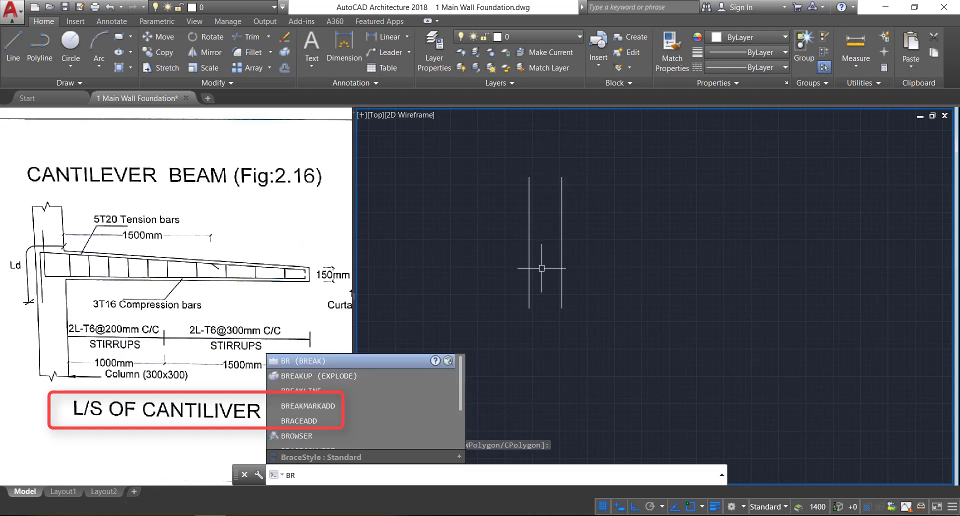
- Add a break-line symbol across the bottom ends of the two lines at the midpoint
left_click(358, 386)
scroll(543, 296, "up", 4)
left_click(509, 326)
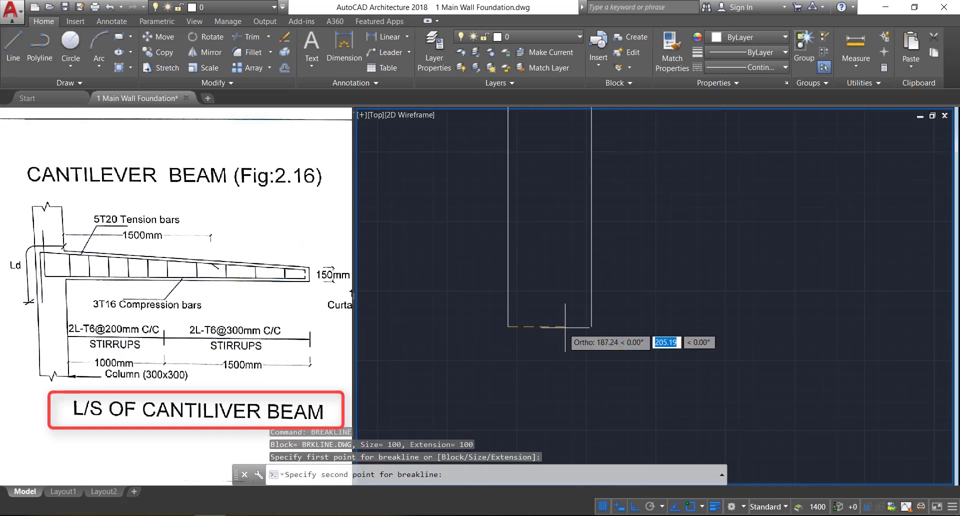
left_click(592, 327)
key("Return")
scroll(593, 345, "down", 3)
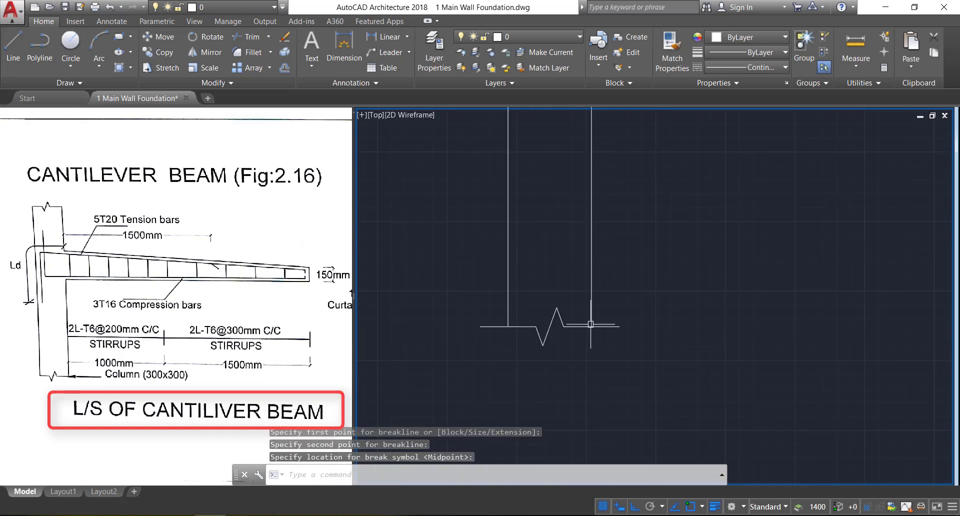
scroll(572, 215, "up", 3)
- Add a second BREAKLINE symbol across the top ends of the two lines
type("BREAKLINE")
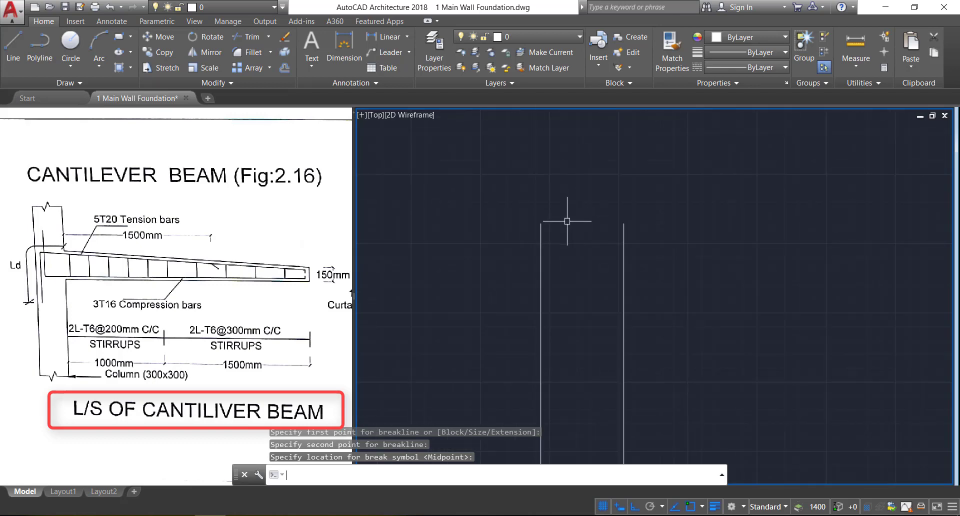
key("Return")
left_click(540, 224)
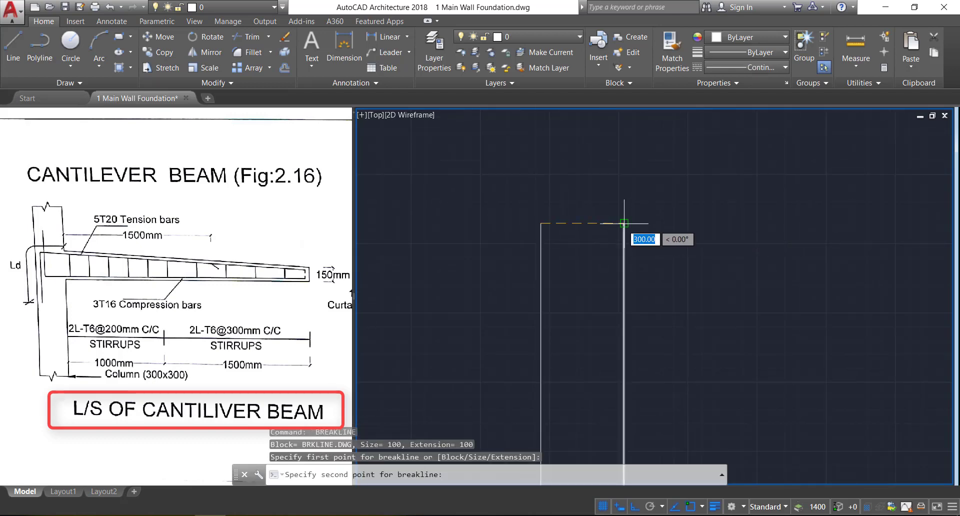
left_click(624, 224)
key("Return")
scroll(554, 175, "down", 2)
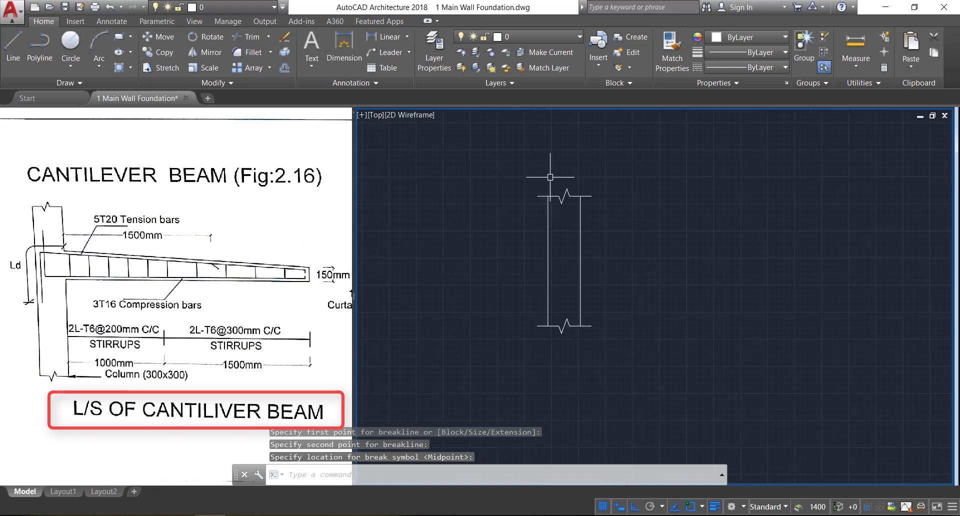
scroll(591, 235, "up", 1)
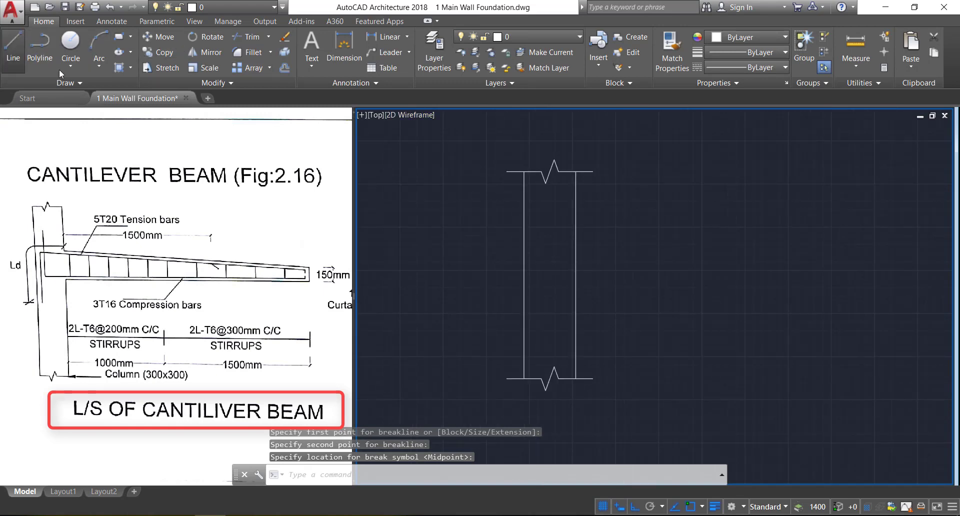
left_click(13, 48)
left_click(576, 293)
- Draw the beam bottom line 2500 long from the column edge, rising 150 at the tip
scroll(725, 280, "down", 3)
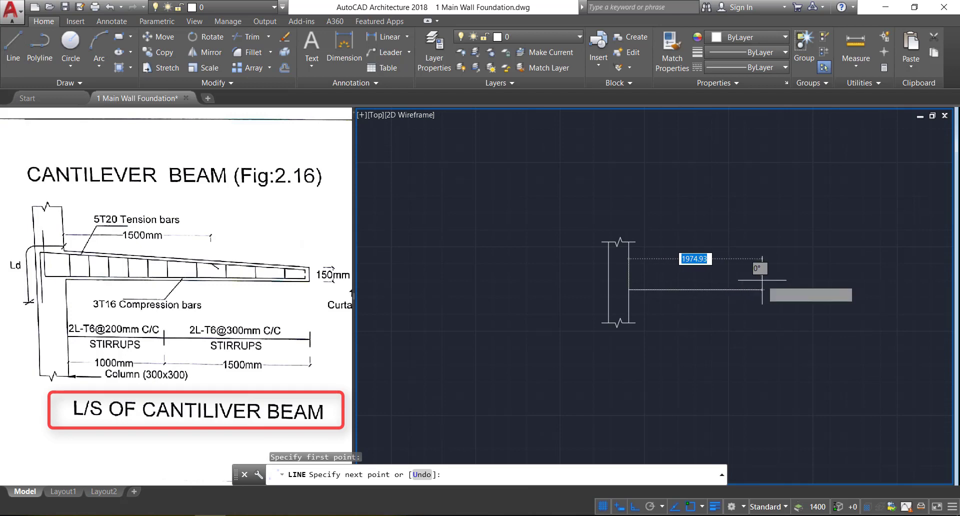
type("2500")
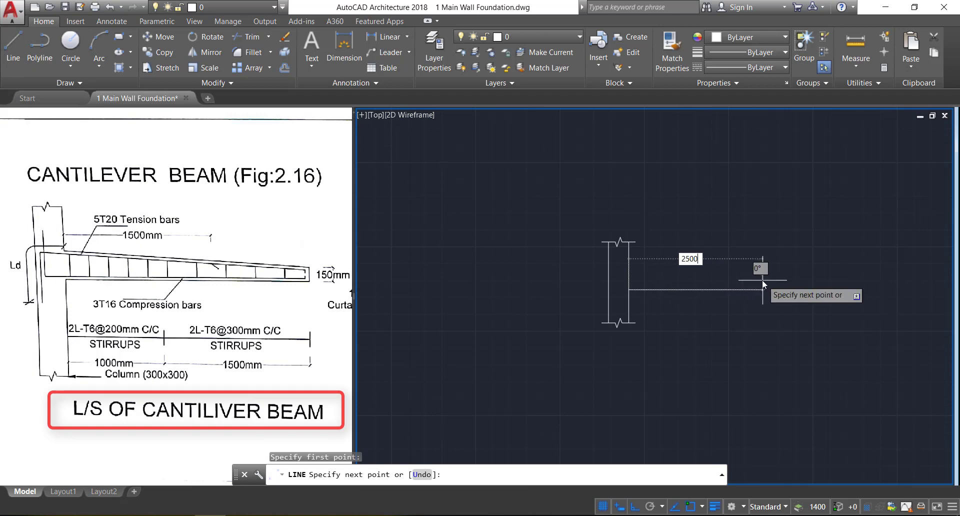
key("Return")
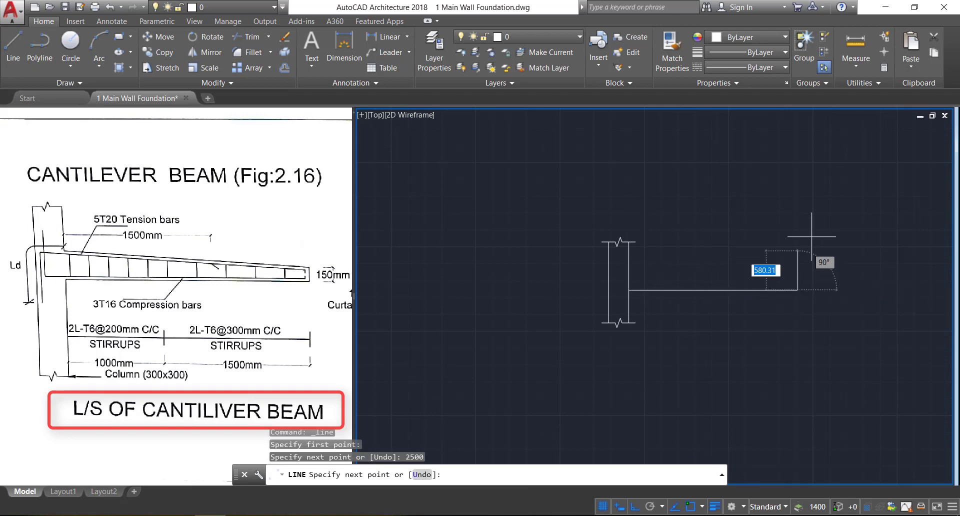
type("15")
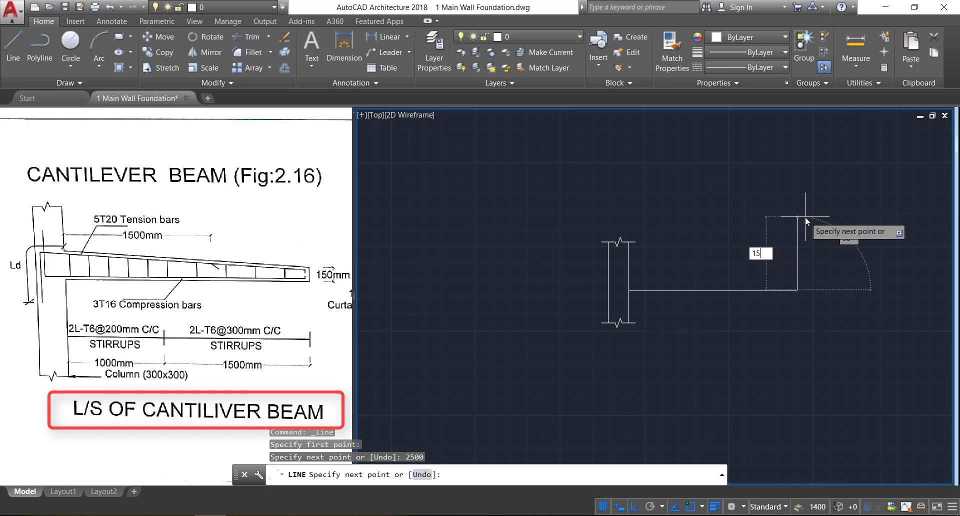
type("0")
key("Return")
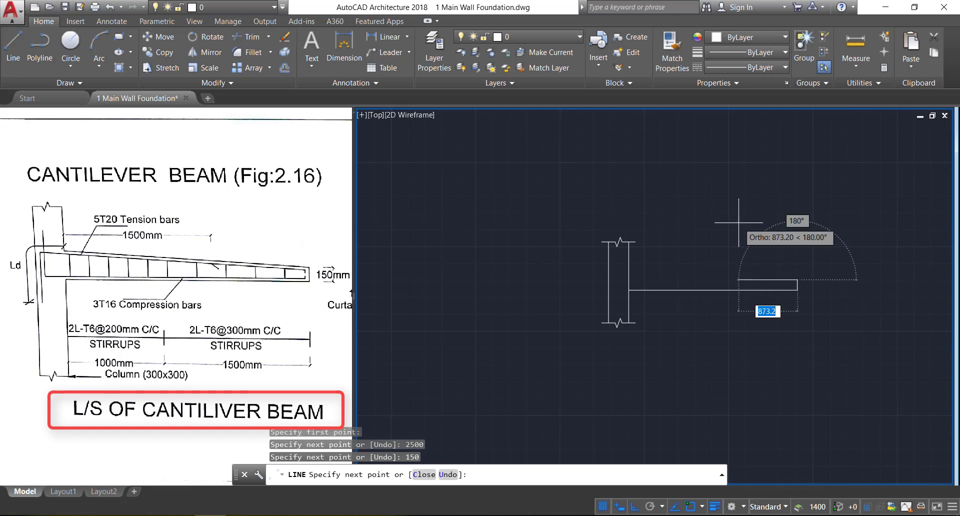
key("Return")
- Draw a 300 rise at the column face and a sloping top line to the beam tip
scroll(685, 273, "up", 4)
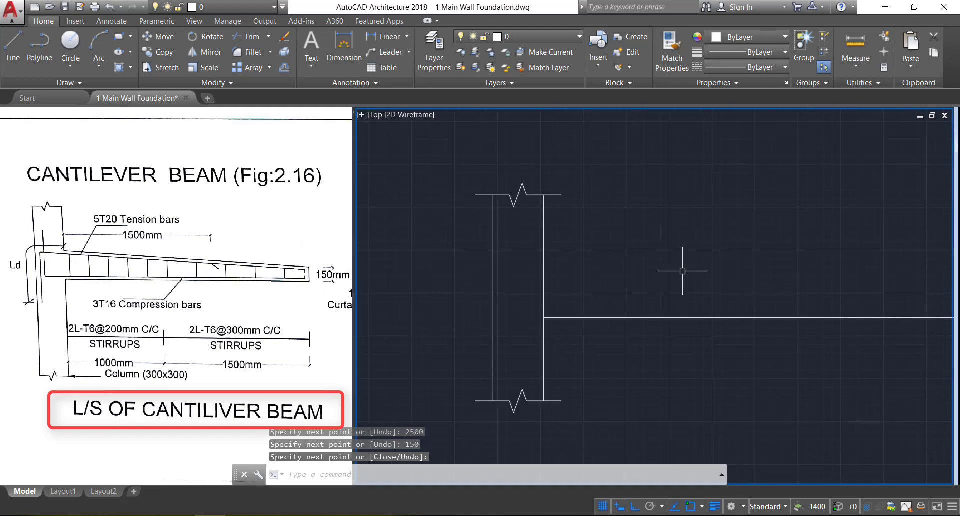
key("Return")
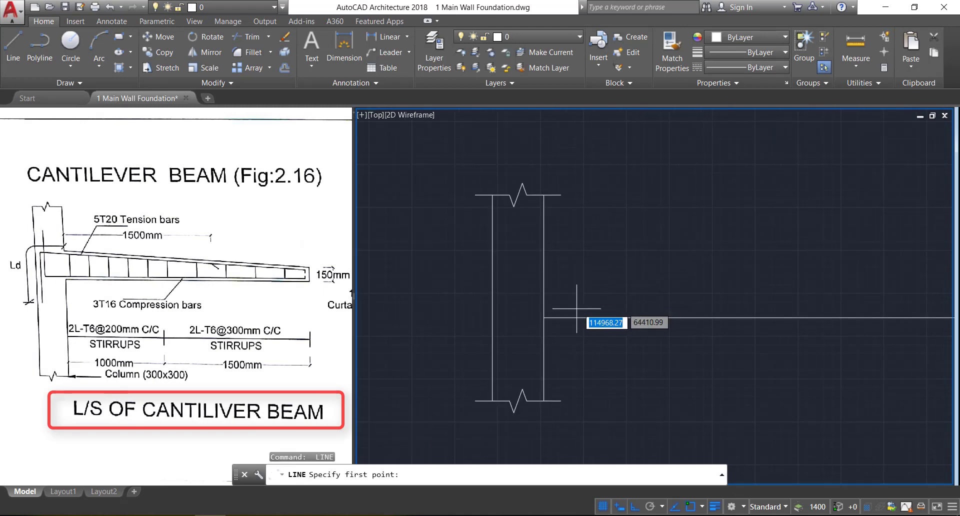
left_click(544, 317)
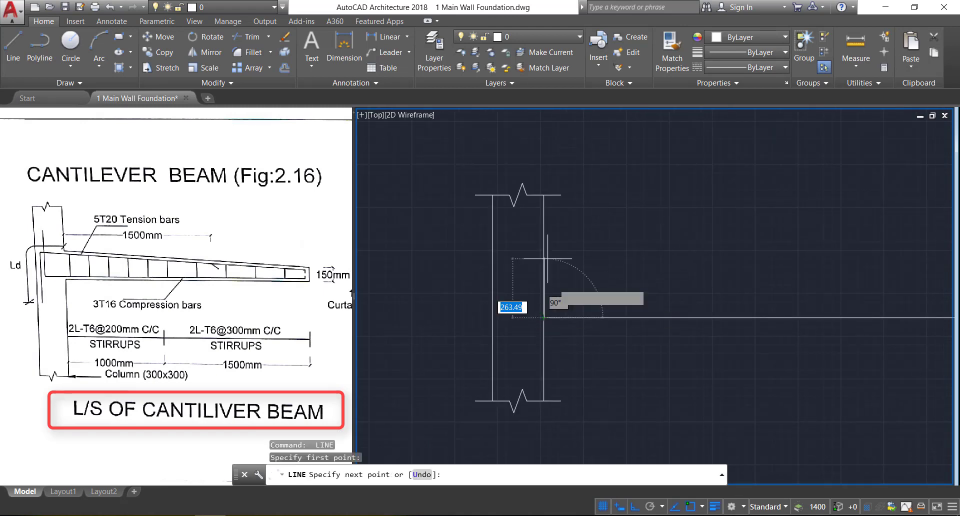
type("30")
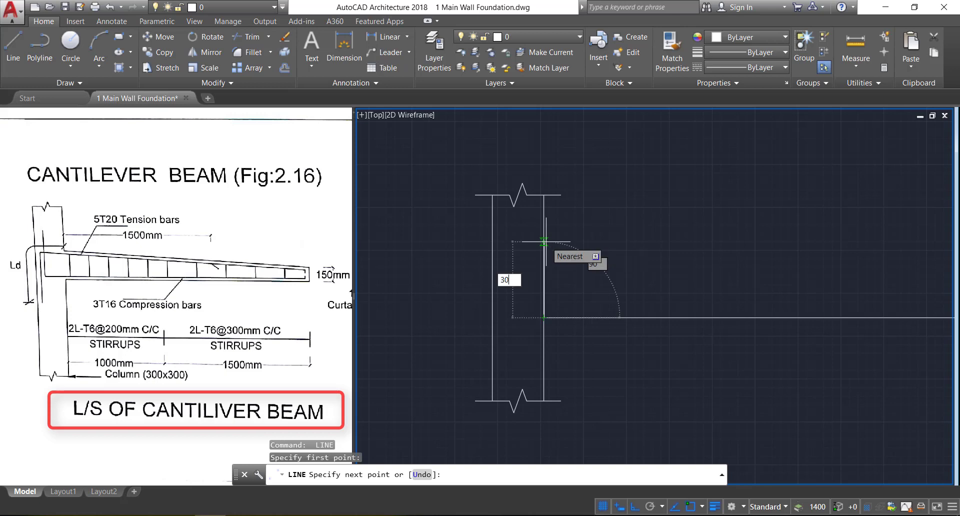
key("Return")
scroll(515, 279, "down", 3)
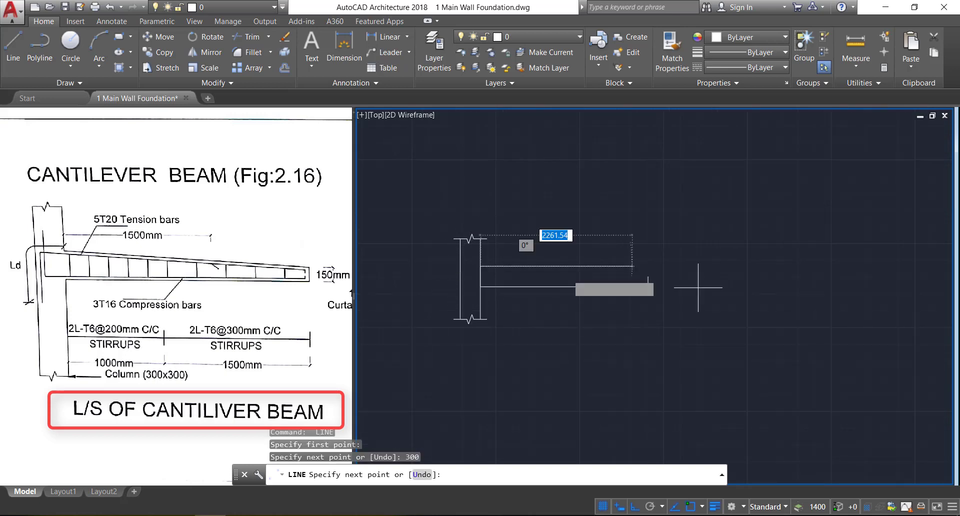
scroll(653, 300, "up", 3)
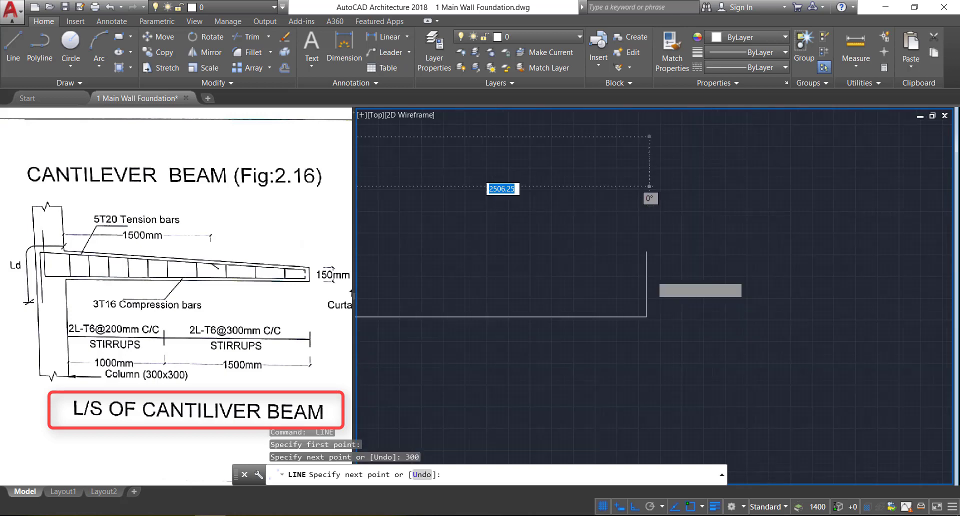
left_click(647, 251)
key("Return")
- Erase the extra vertical line at the column face
scroll(796, 275, "down", 5)
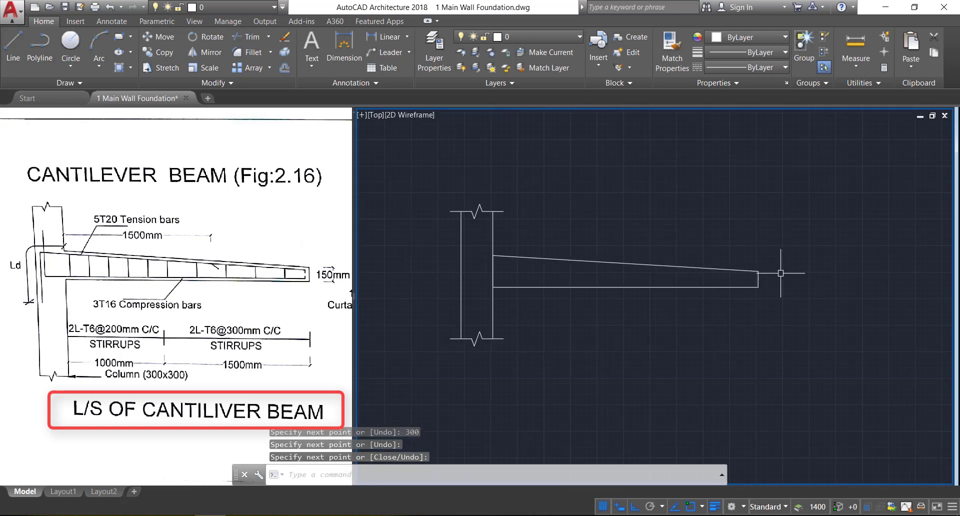
left_click(492, 274)
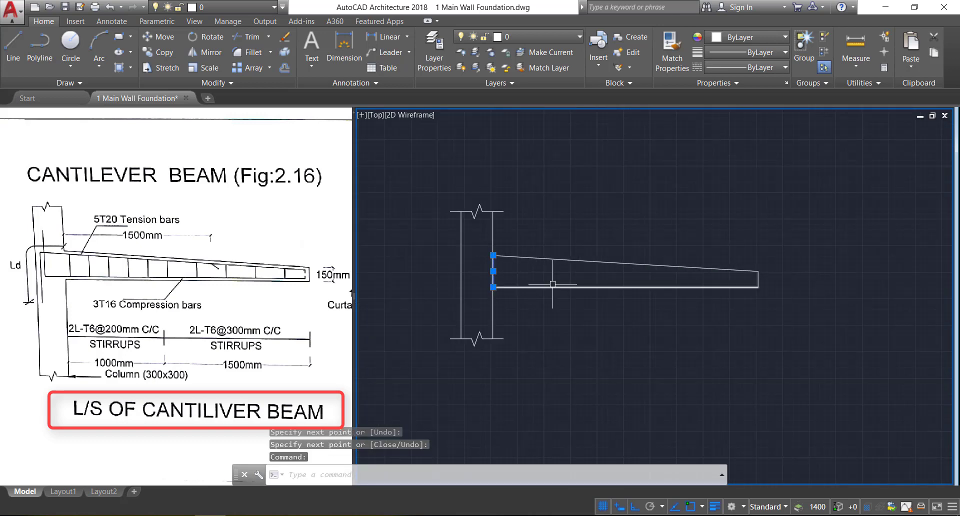
key("Delete")
- Trim away the column edge between the beam's top and bottom lines
scroll(502, 276, "up", 4)
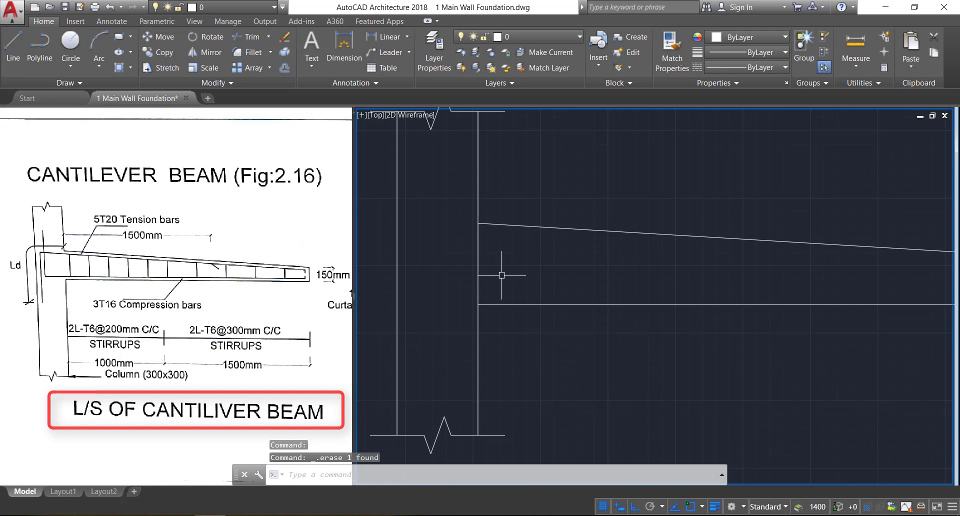
type("tr")
key("Return")
left_click(504, 275)
left_click(424, 263)
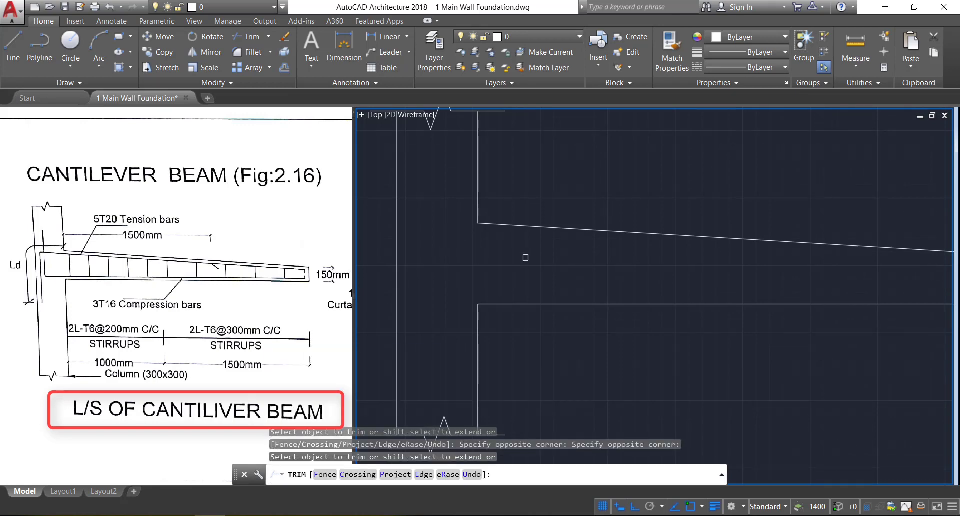
key("Escape")
- Offset the beam's end, sloped top and bottom lines 25 inward
type("o")
key("Return")
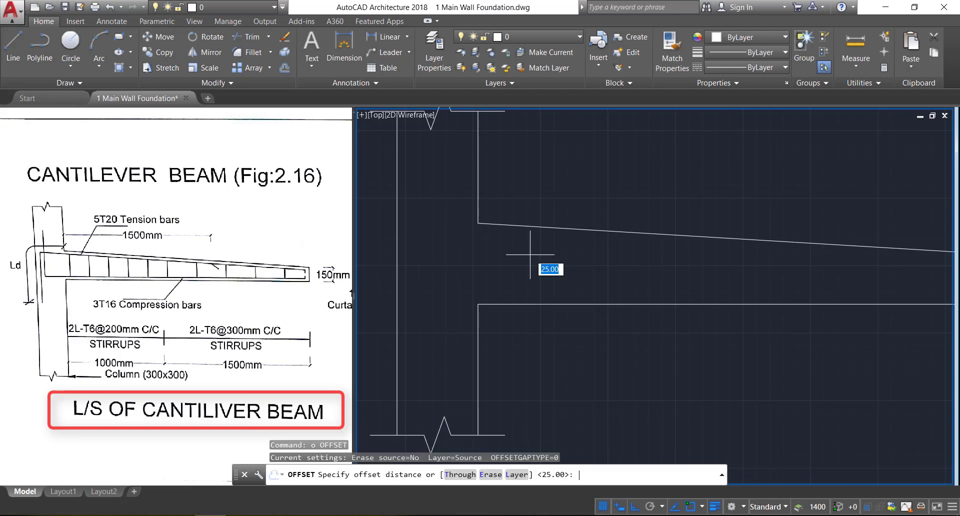
type("25")
key("Return")
scroll(495, 241, "down", 2)
scroll(949, 276, "up", 2)
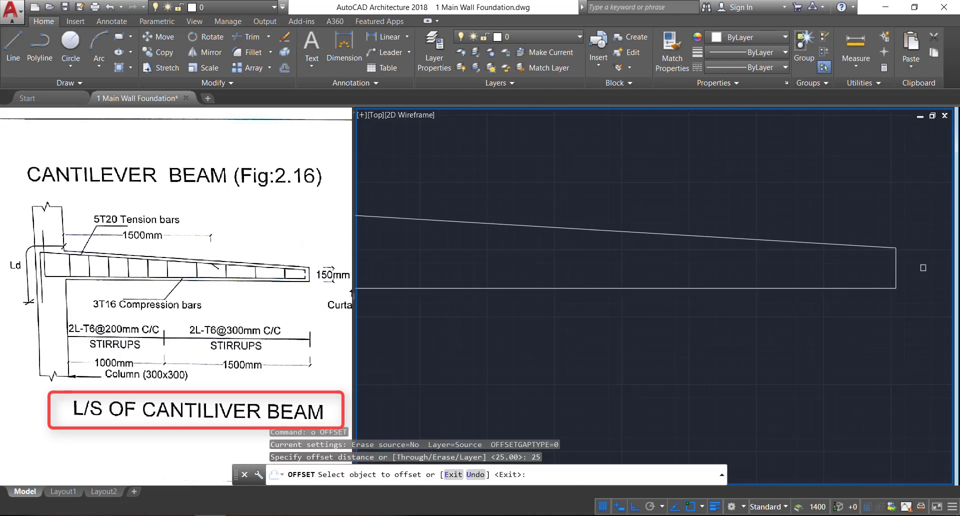
left_click(895, 268)
left_click(857, 268)
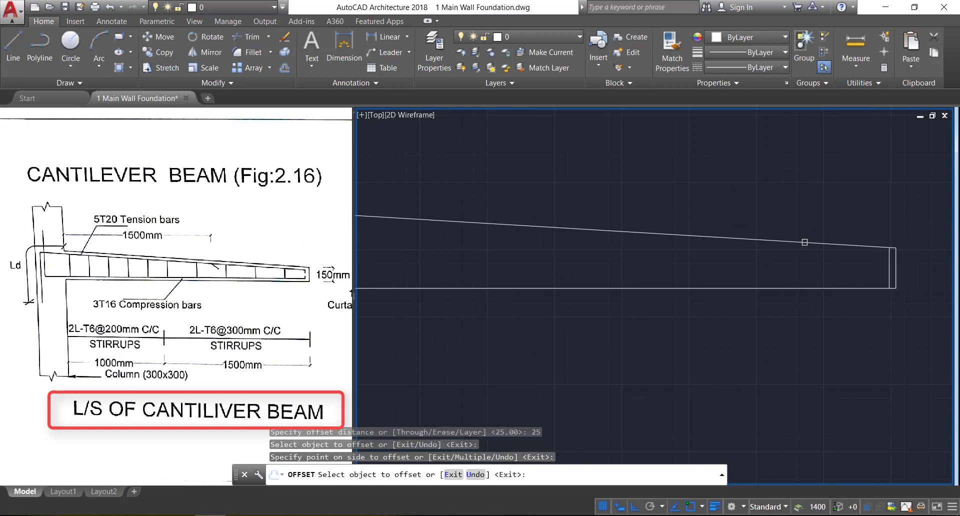
left_click(805, 243)
left_click(803, 261)
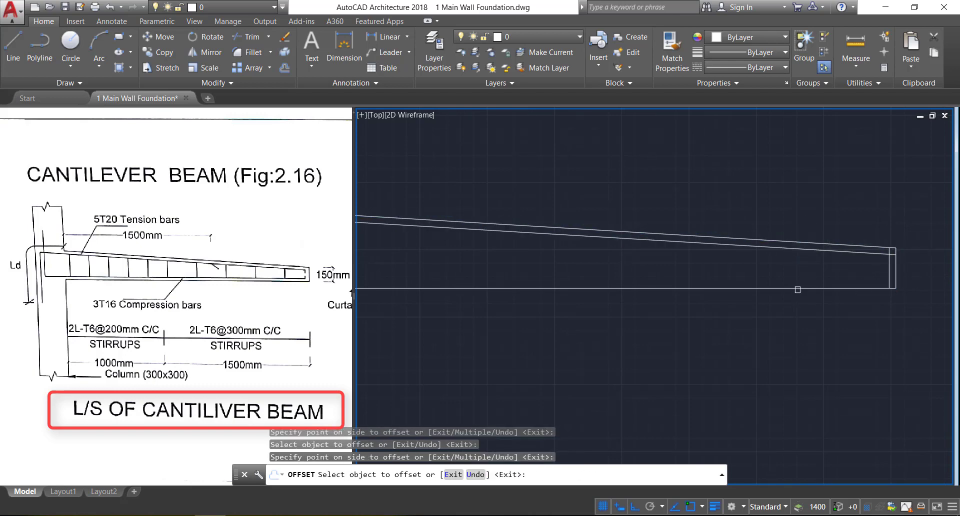
left_click(735, 288)
left_click(725, 278)
- Offset the column's left edge lines 25 inward
scroll(841, 289, "down", 2)
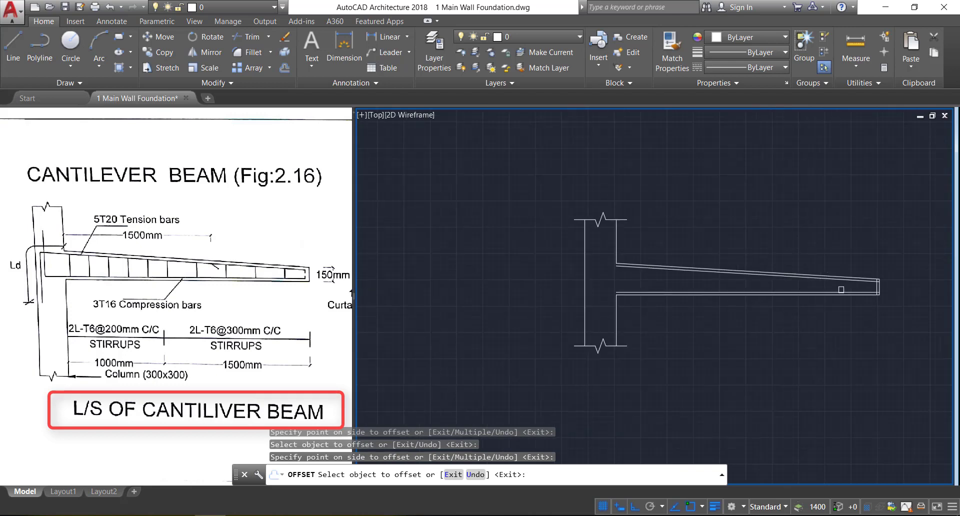
scroll(580, 271, "up", 3)
left_click(579, 265)
left_click(612, 269)
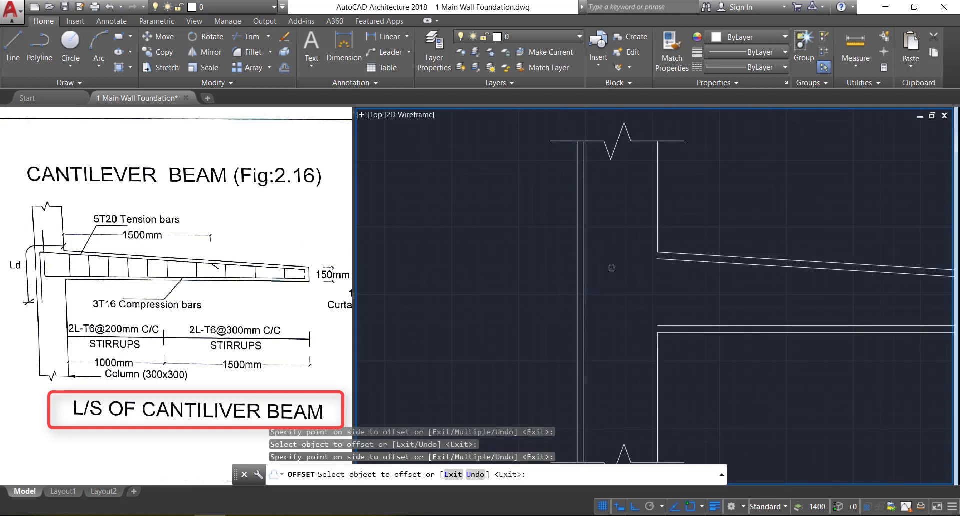
left_click(585, 270)
left_click(620, 275)
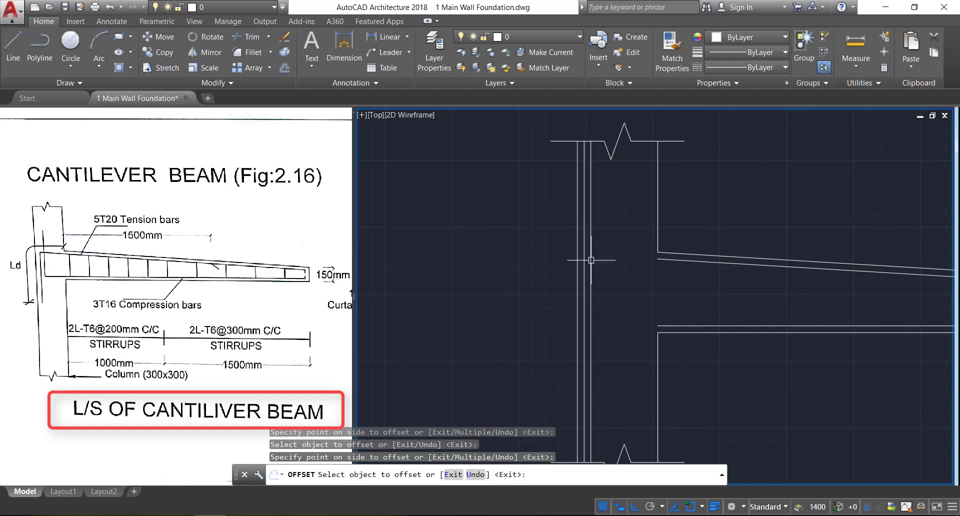
key("Escape")
type("Ex")
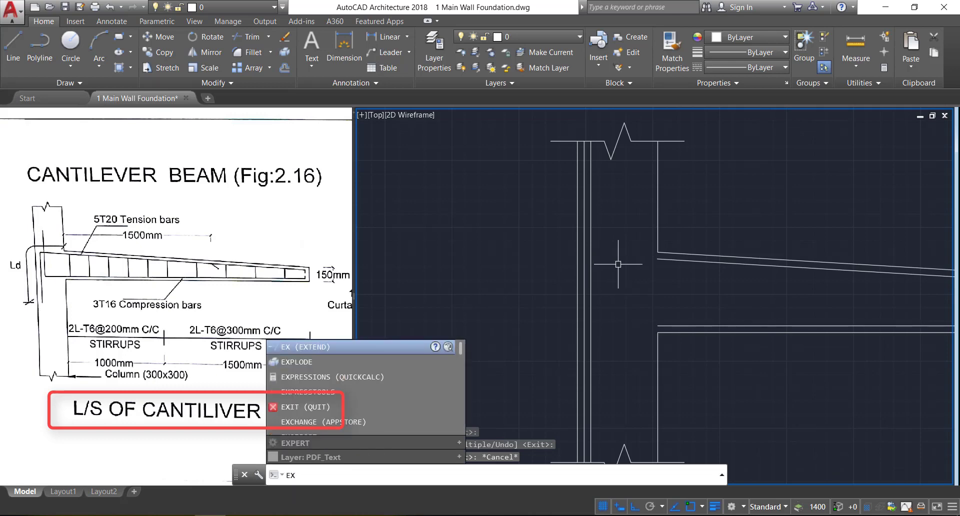
- Extend the lower and sloped inner beam bar lines to the column
key("Return")
key("Return")
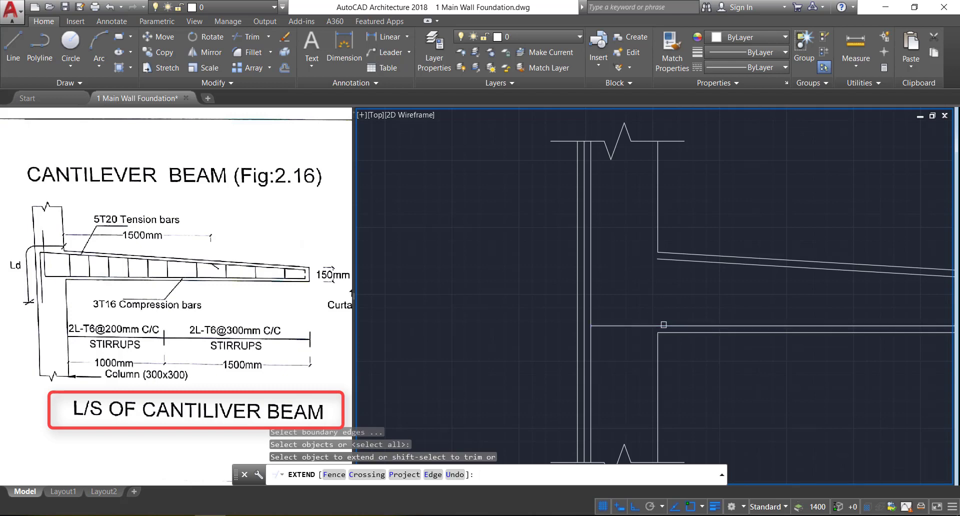
left_click(664, 324)
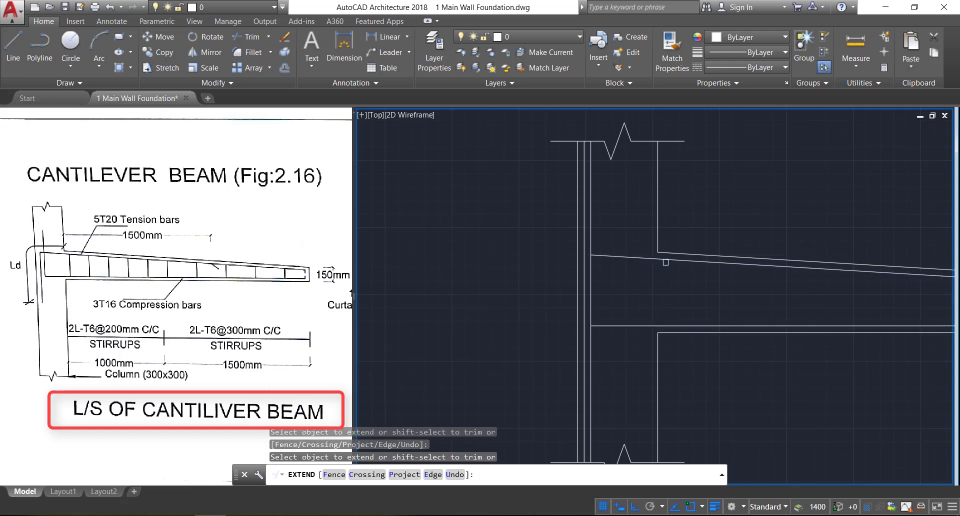
left_click(652, 260)
key("Escape")
- Erase the two offset column lines with a crossing selection
left_click(608, 215)
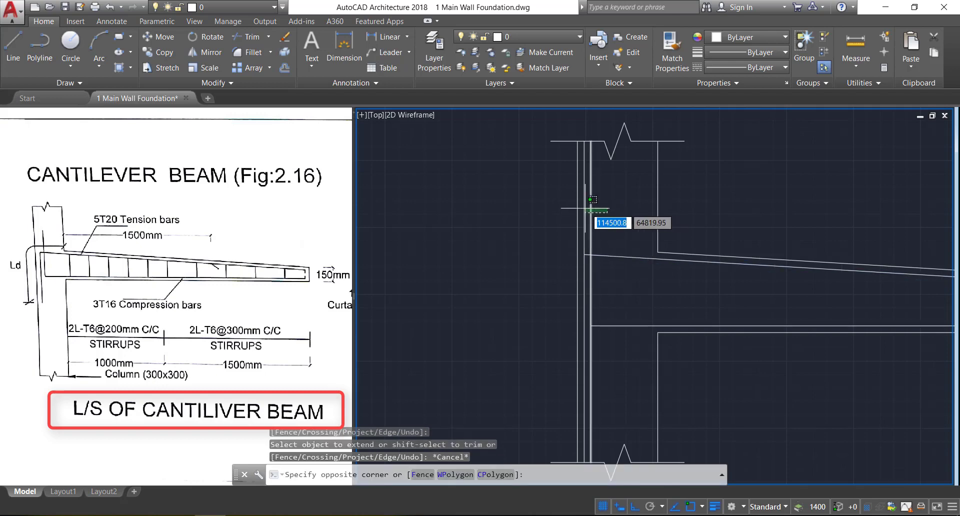
left_click(582, 209)
key("Delete")
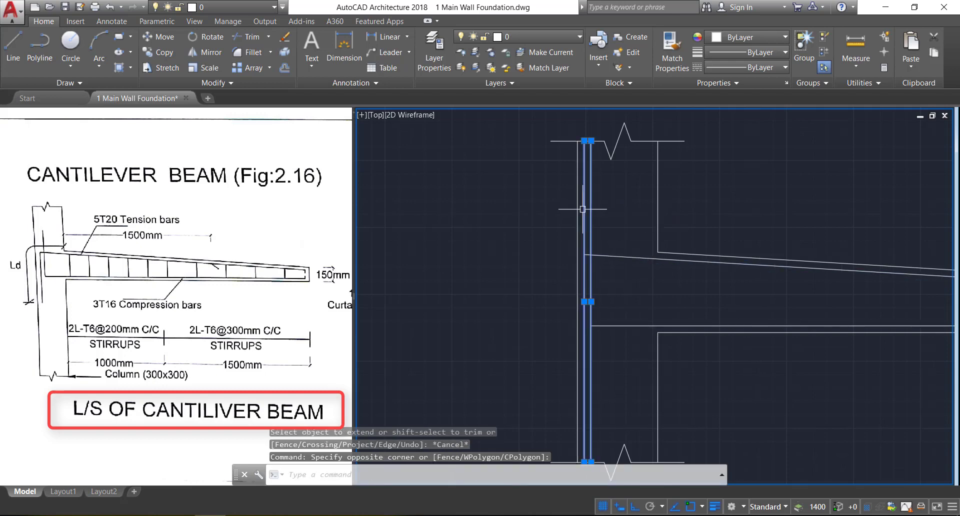
mouse_move(623, 293)
middle_mouse_down()
mouse_move(579, 272)
mouse_move(545, 270)
middle_mouse_up()
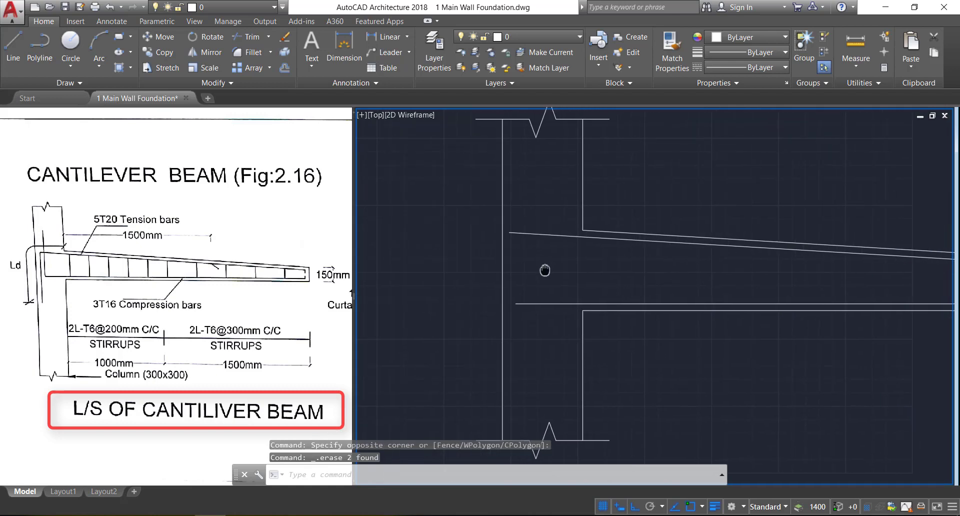
left_click(13, 44)
left_click(516, 303)
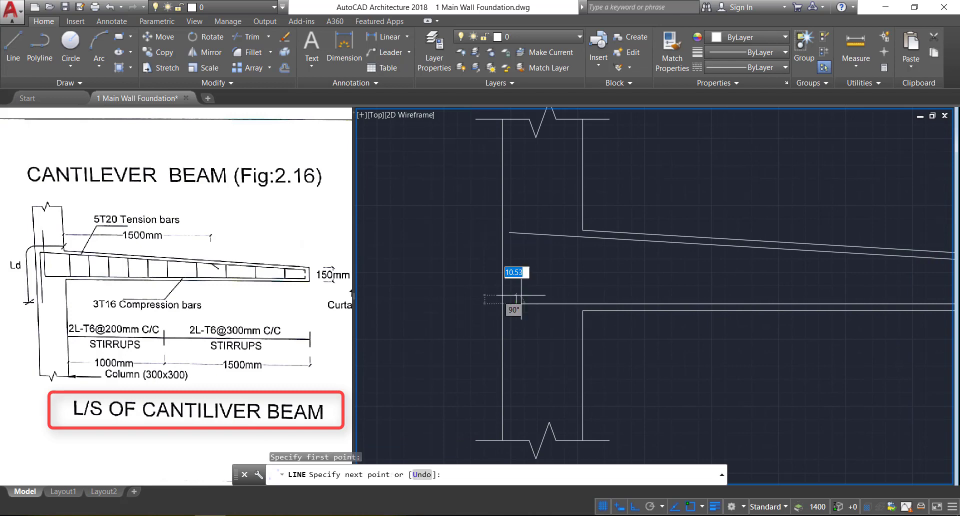
- Draw 500-long vertical bar legs up from the bottom bar end and down from the top bar end
type("500")
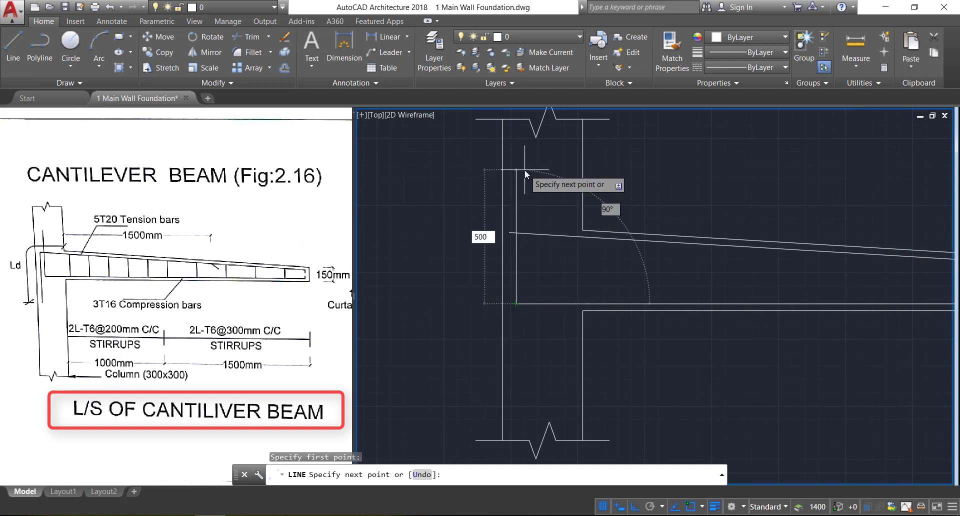
key("Return")
key("Return")
key("Return")
scroll(509, 233, "up", 3)
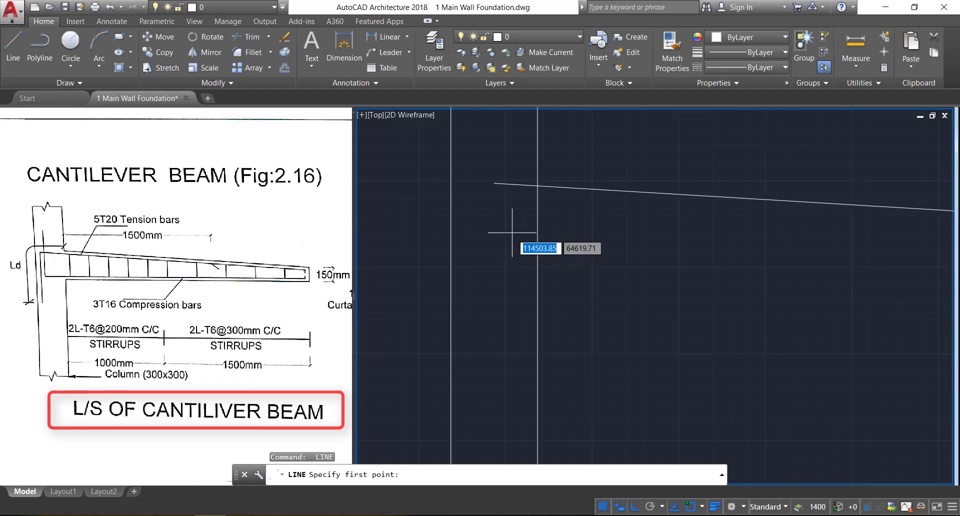
left_click(494, 183)
scroll(494, 184, "down", 2)
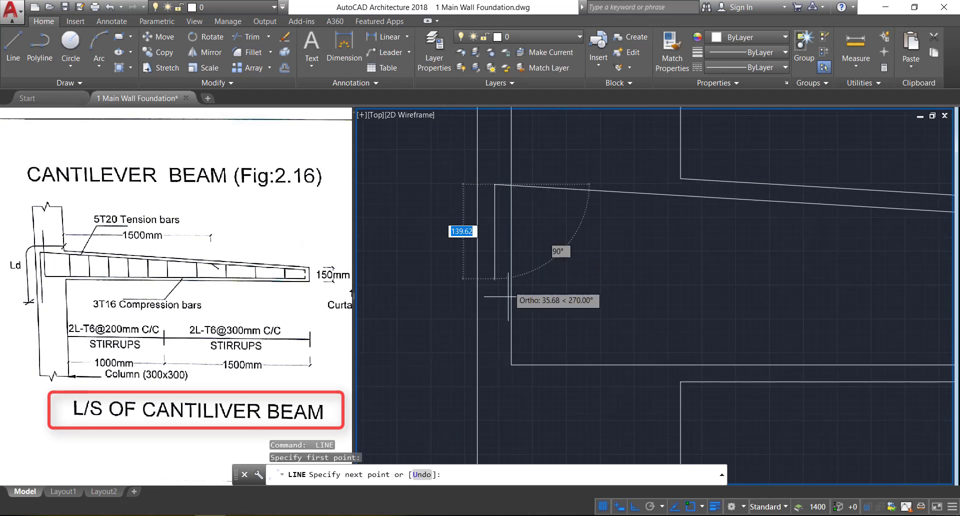
type("500")
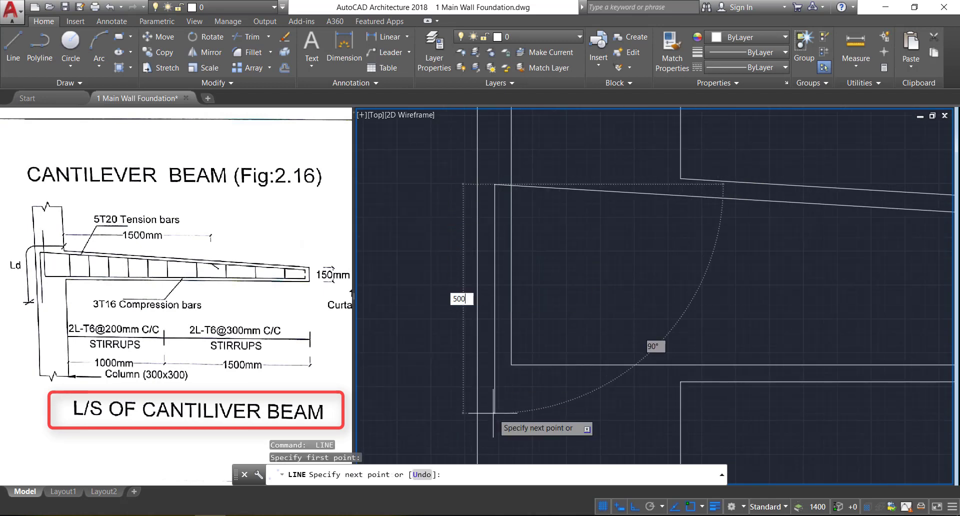
key("Return")
key("Return")
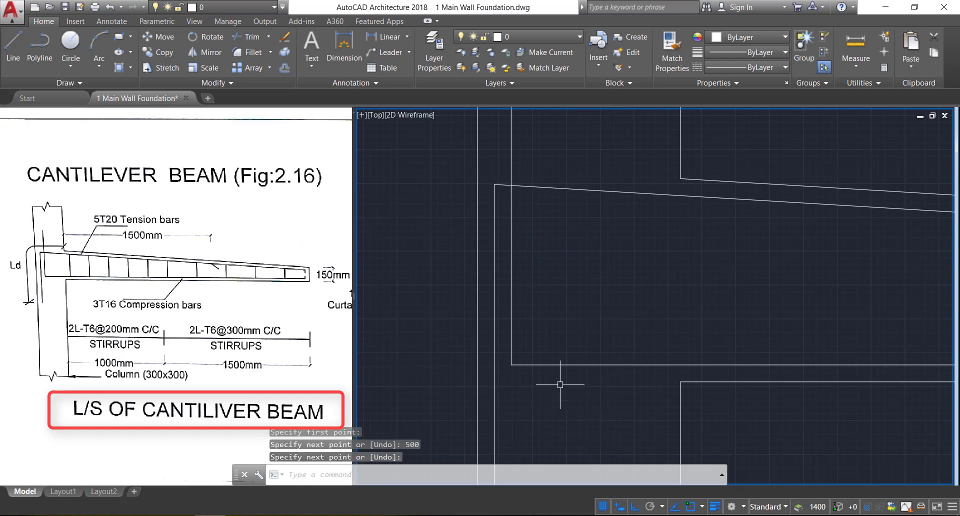
type("f")
key("Return")
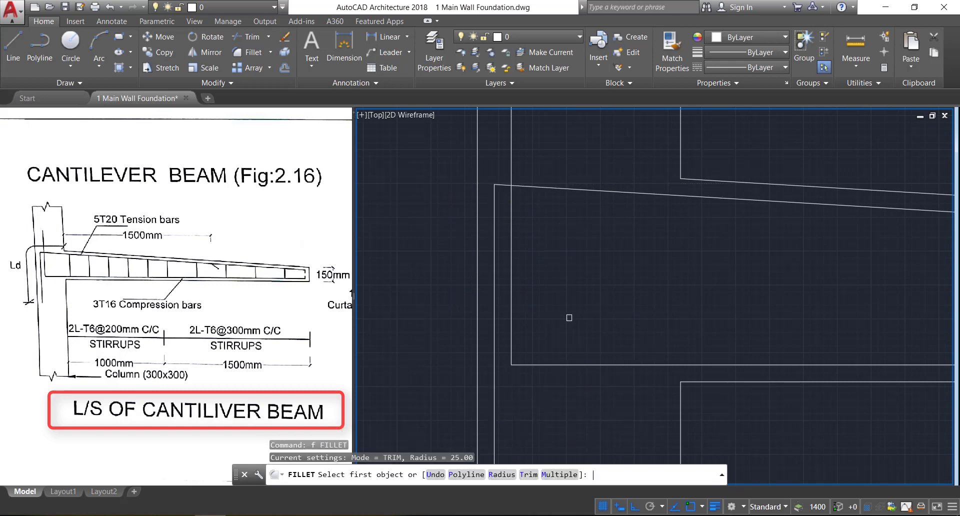
- Fillet the top and bottom bar corners at the column legs with radius 25
left_click(498, 475)
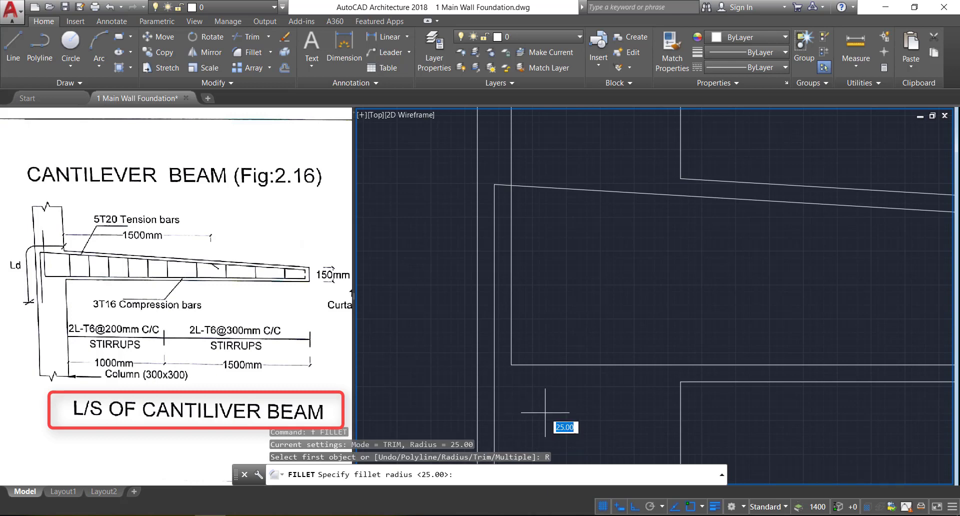
type("25")
key("Return")
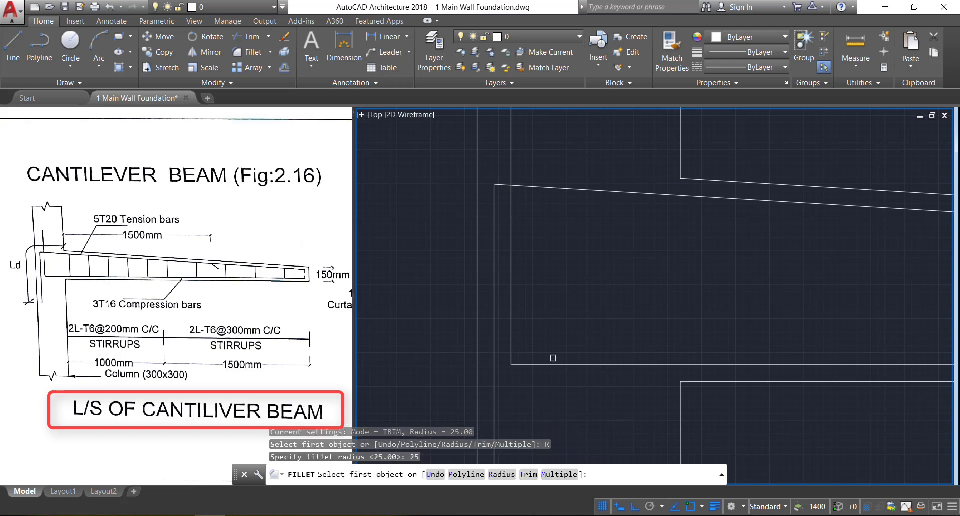
scroll(500, 184, "up", 4)
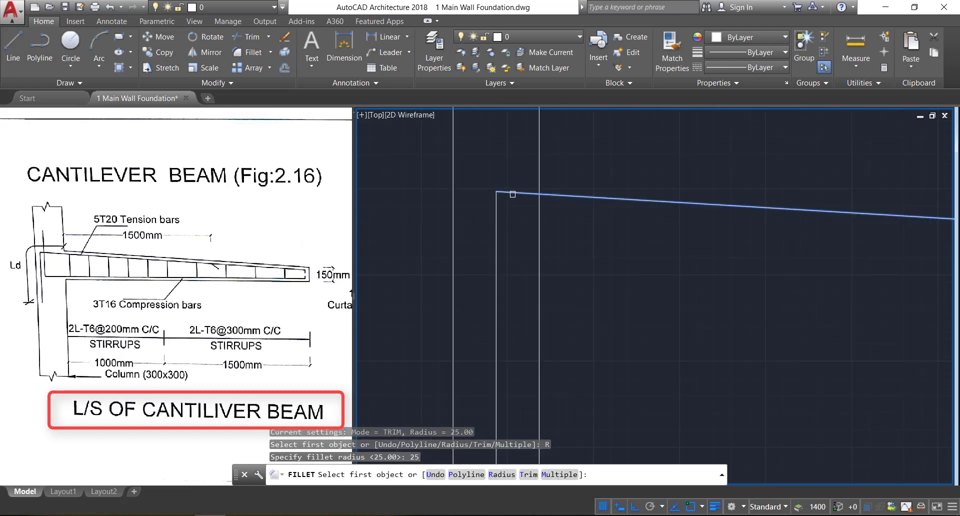
left_click(511, 193)
left_click(494, 239)
scroll(464, 178, "down", 3)
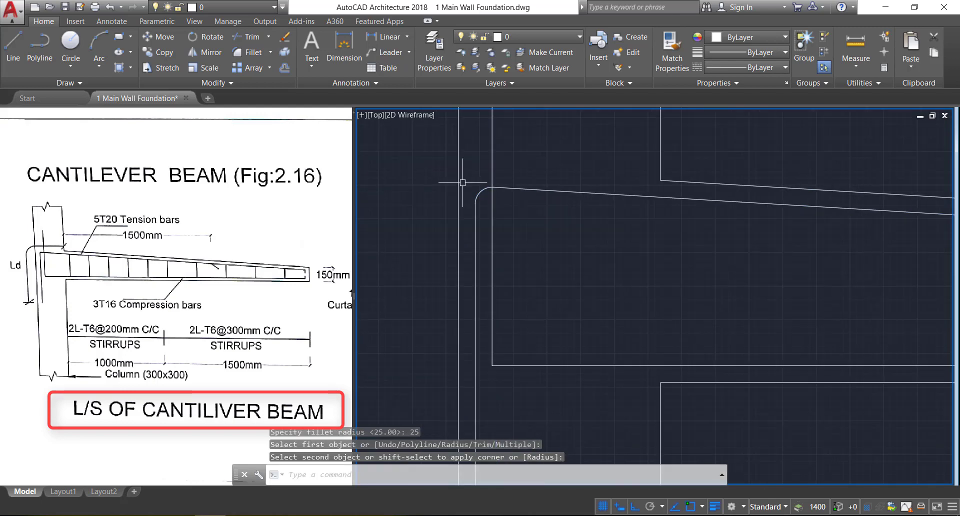
key("Return")
left_click(515, 366)
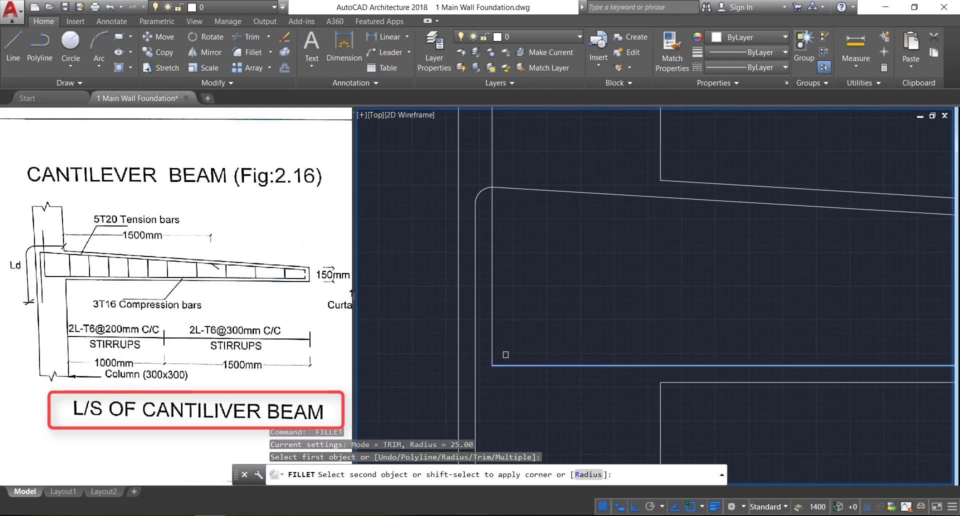
left_click(493, 336)
scroll(429, 272, "down", 4)
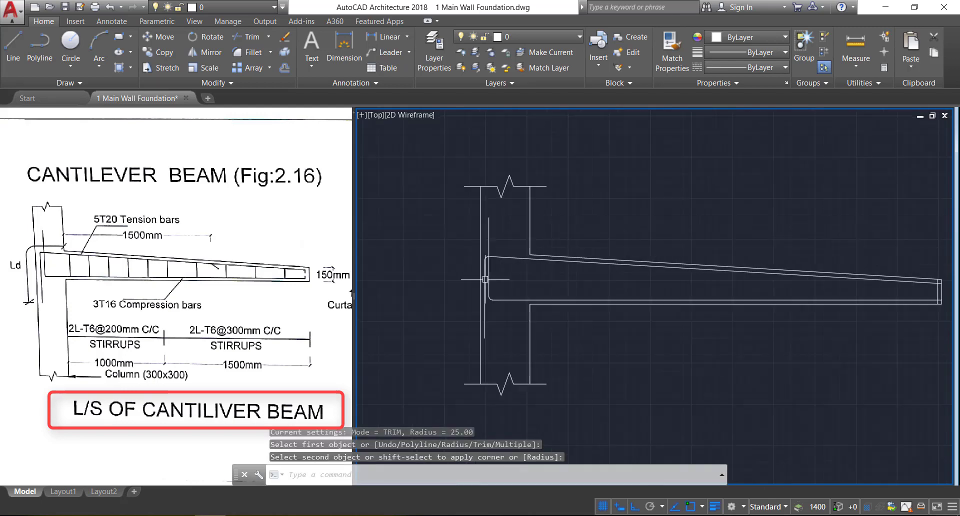
scroll(940, 290, "up", 4)
- Fillet the upper and lower bar corners at the beam's end with radius 25
middle_click_drag(940, 291, 703, 303)
scroll(706, 295, "up", 3)
key("Return")
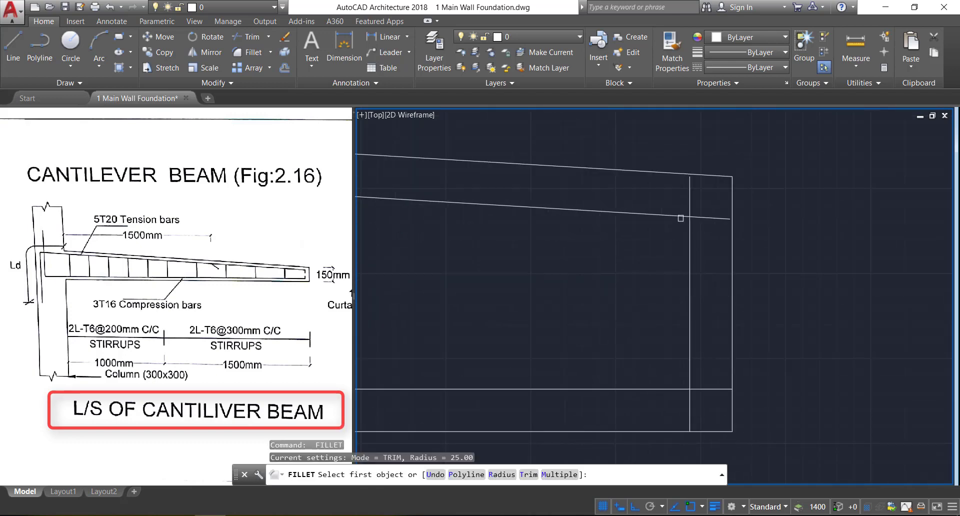
left_click(681, 216)
left_click(689, 257)
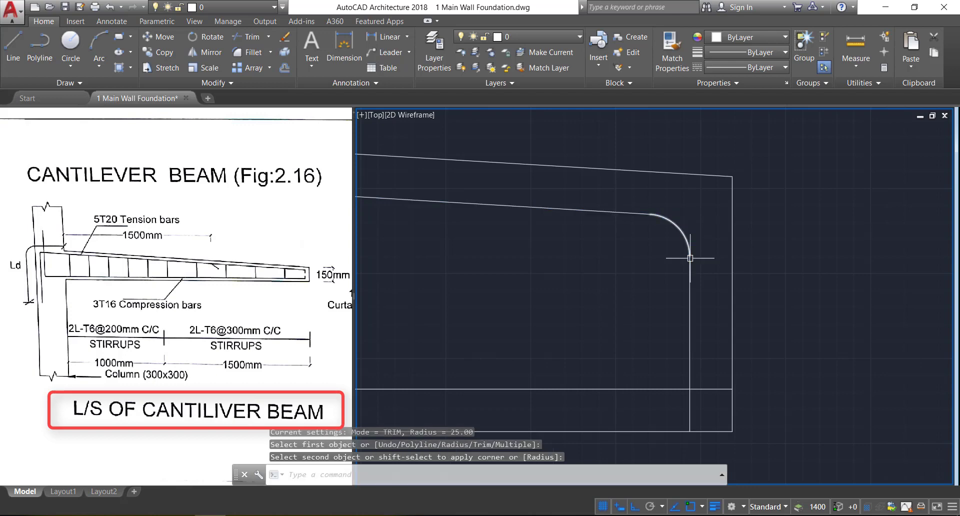
key("Return")
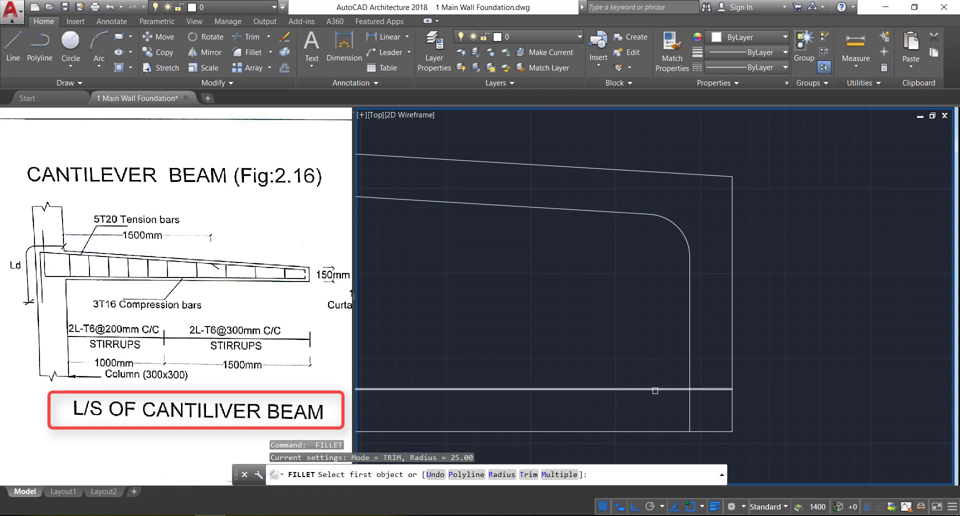
left_click(656, 390)
left_click(687, 359)
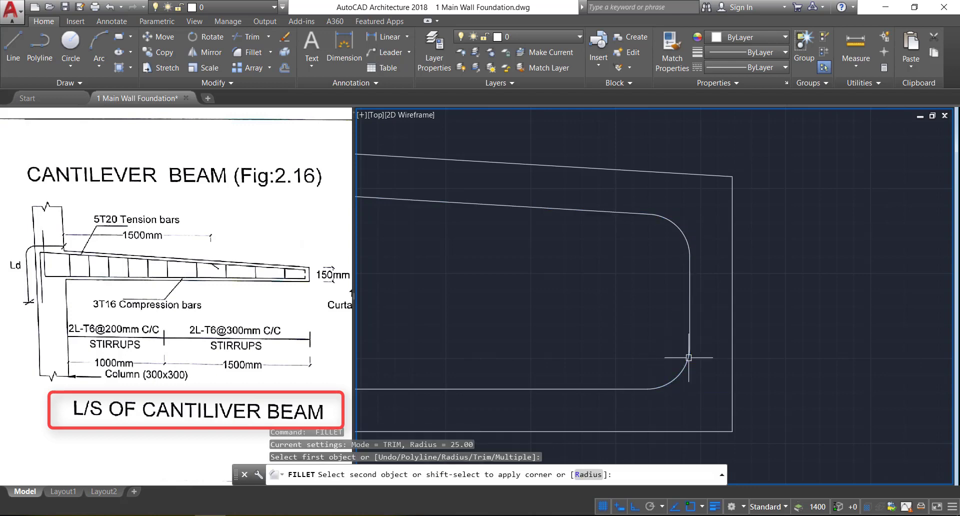
- Erase the stray vertical bar line at the beam end
left_click(689, 309)
key("Delete")
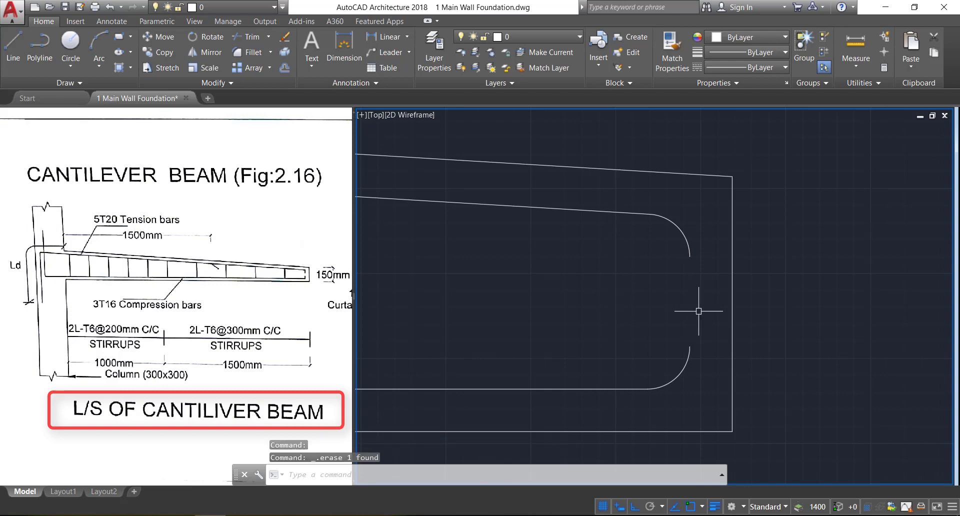
scroll(811, 292, "down", 5)
scroll(811, 291, "up", 2)
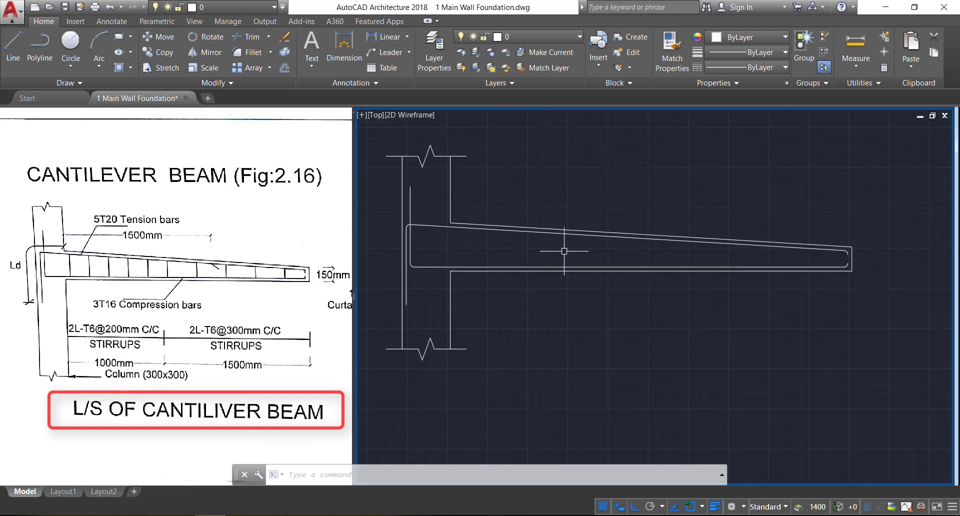
- Dimension the beam's underside with linear dimensions of 1000 and 1500
left_click(382, 36)
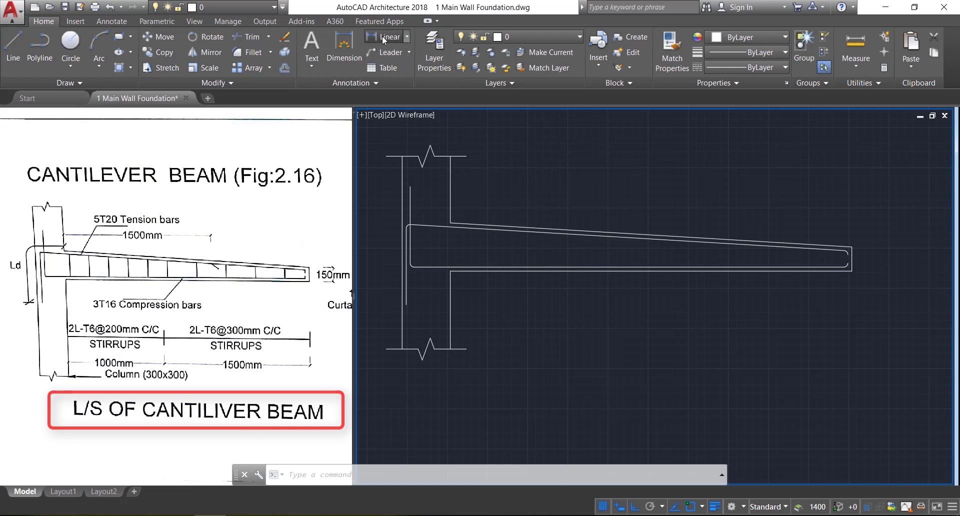
left_click(450, 270)
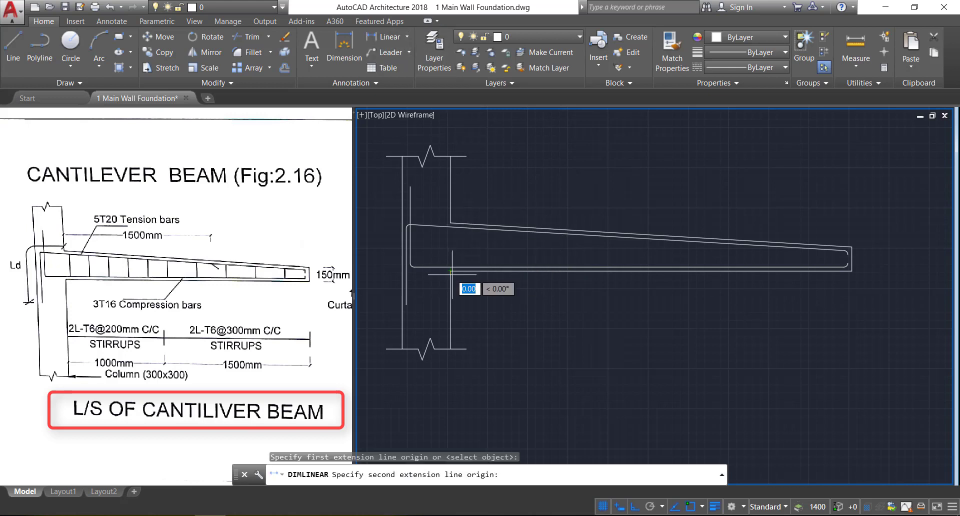
type("1000")
key("Return")
left_click(605, 289)
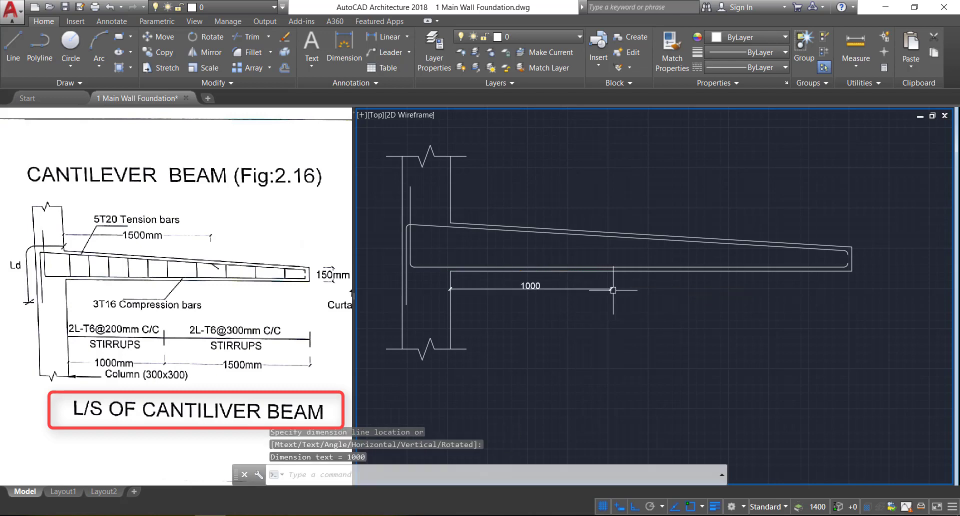
key("Return")
scroll(618, 286, "up", 5)
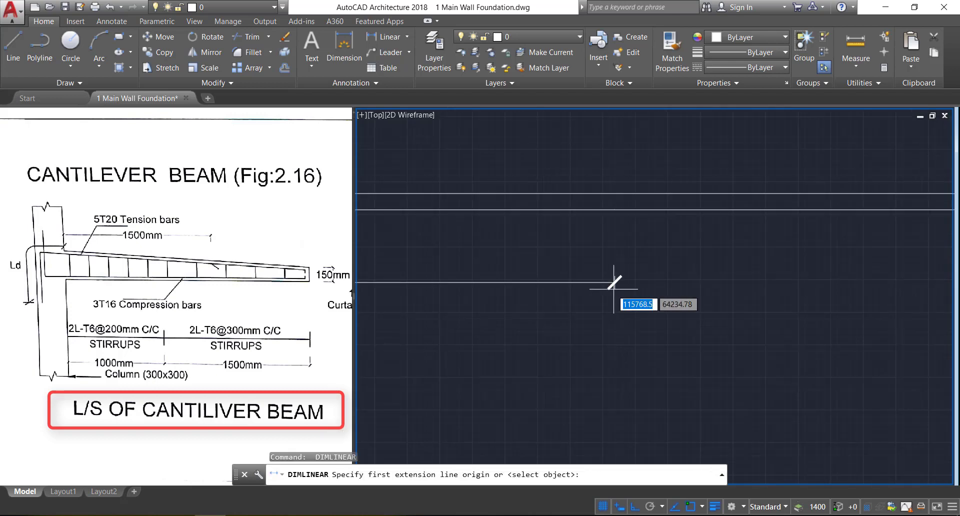
left_click(615, 282)
scroll(615, 282, "down", 5)
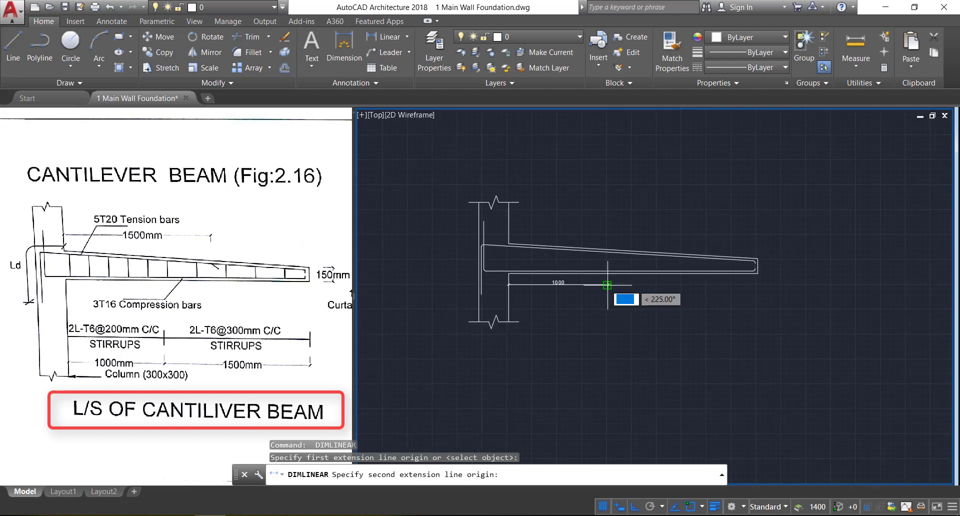
scroll(756, 284, "up", 5)
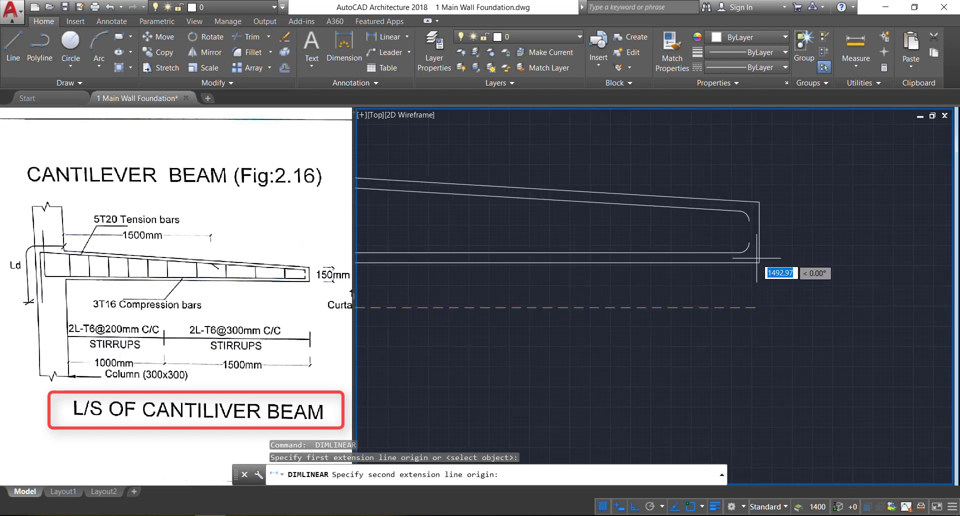
left_click(760, 262)
scroll(738, 306, "down", 5)
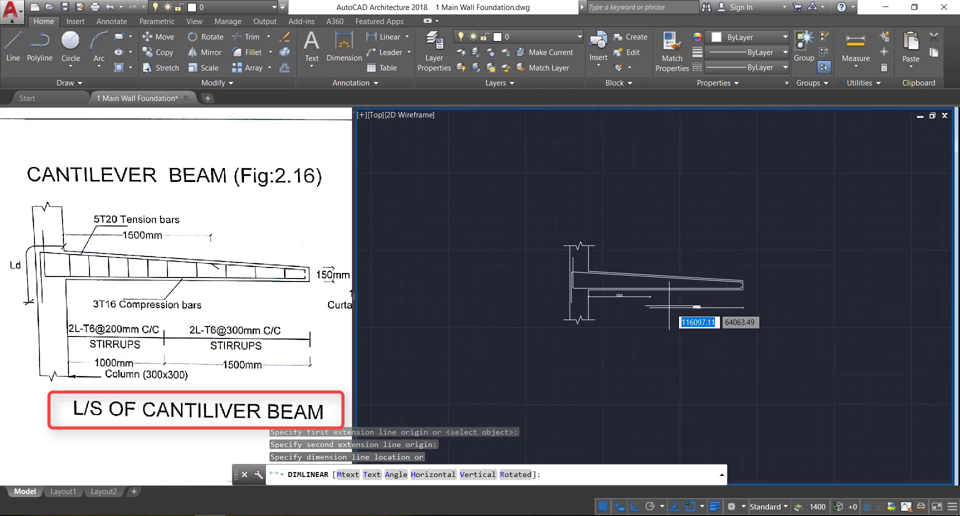
scroll(680, 300, "up", 5)
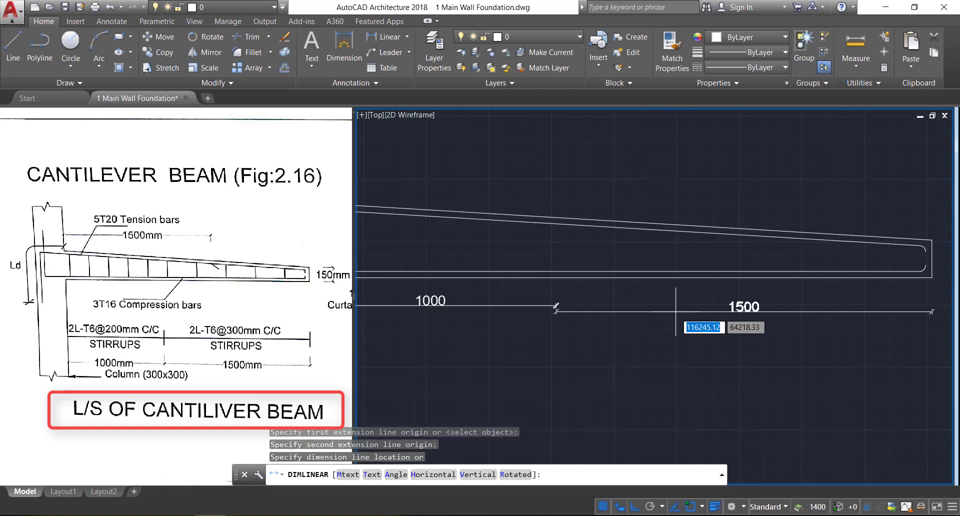
left_click(676, 305)
scroll(707, 322, "down", 2)
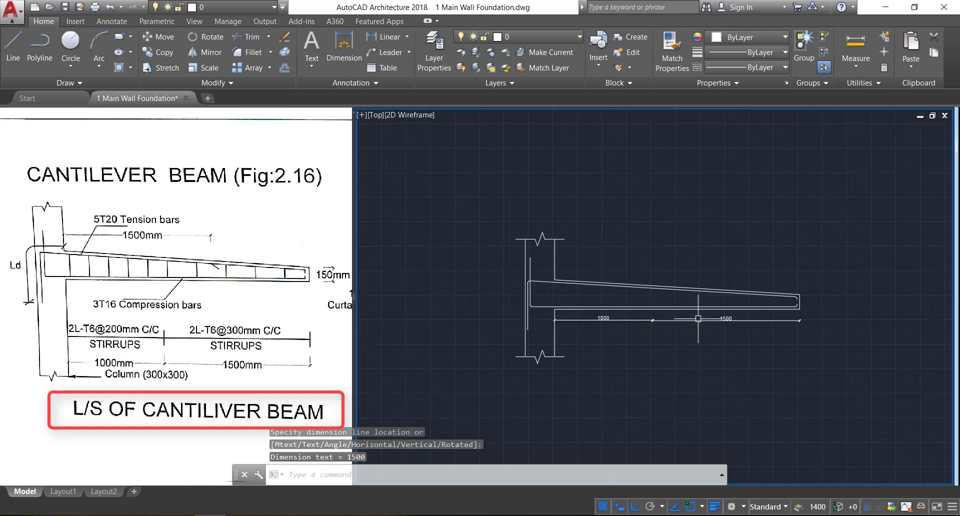
scroll(610, 277, "up", 3)
- Add a 1500 linear dimension above the beam from the column-beam corner
key("Return")
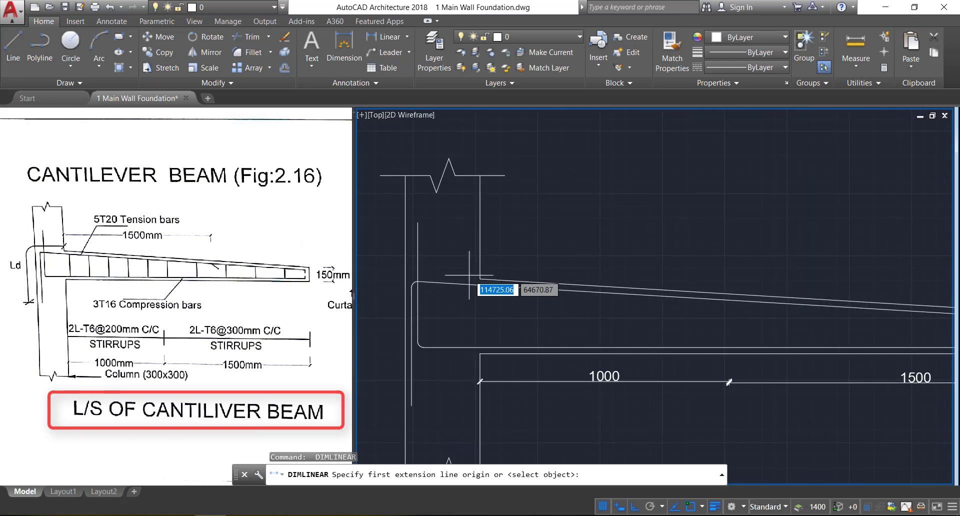
left_click(480, 279)
scroll(480, 275, "down", 3)
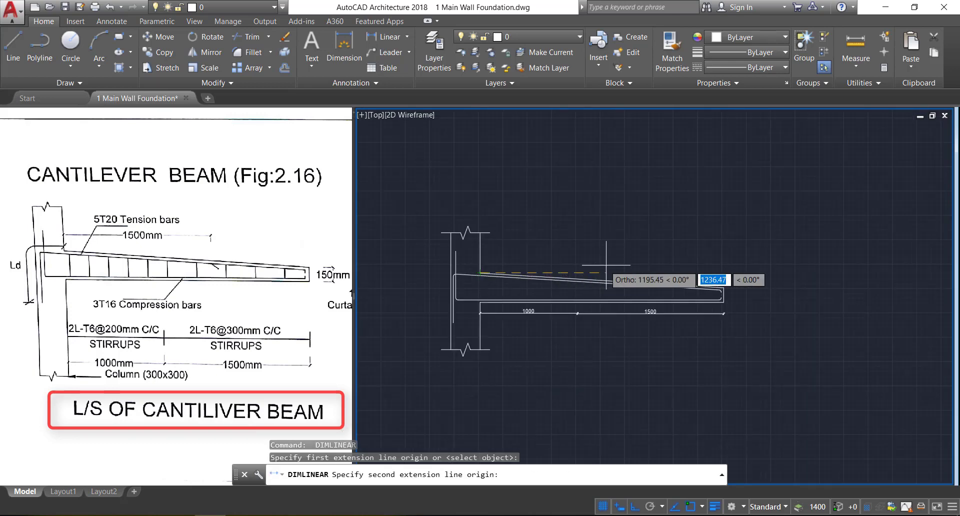
type("15")
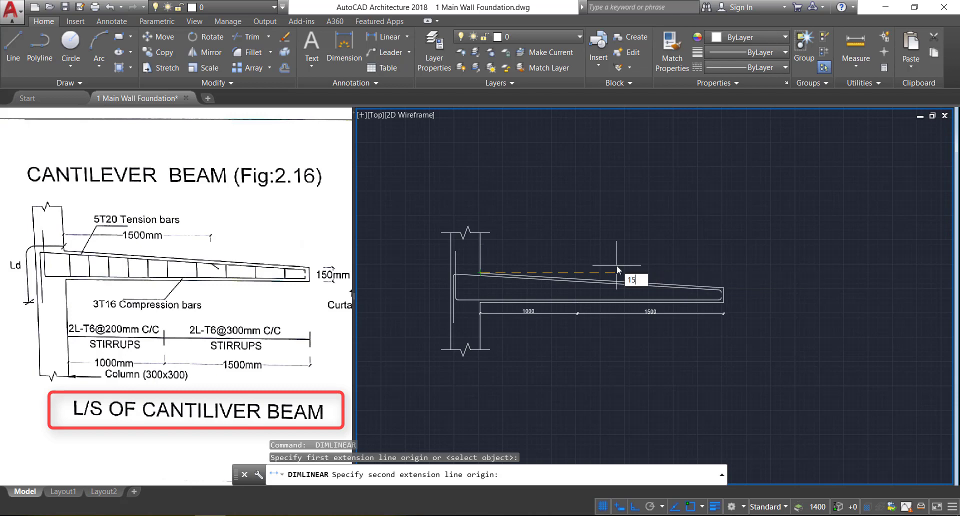
type("00")
key("Return")
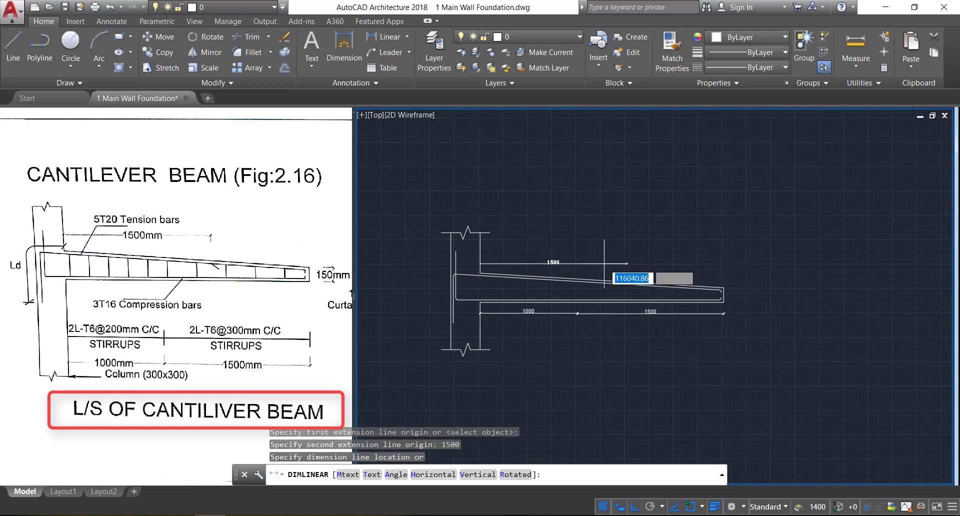
left_click(604, 266)
scroll(525, 292, "up", 2)
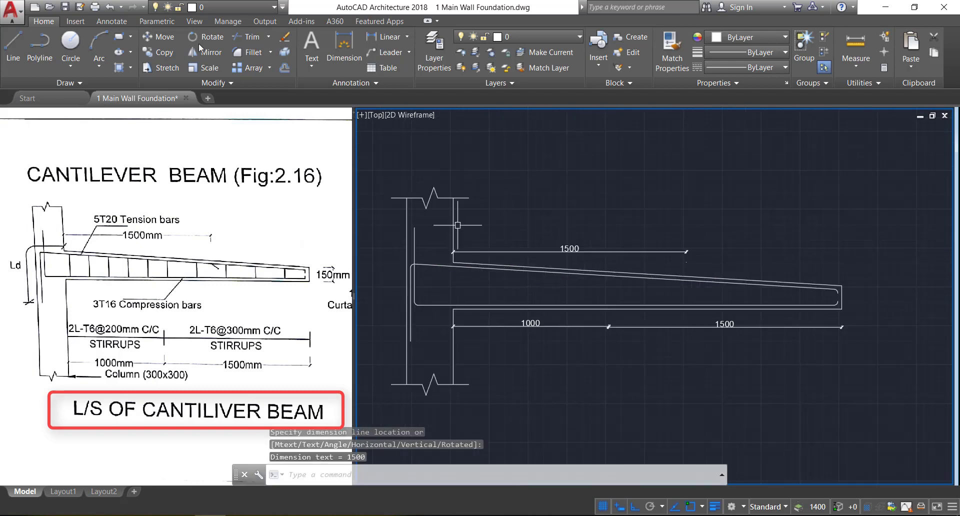
left_click(13, 45)
- Draw a 100-long vertical stirrup line up from the bottom bar near the column face
scroll(458, 306, "up", 4)
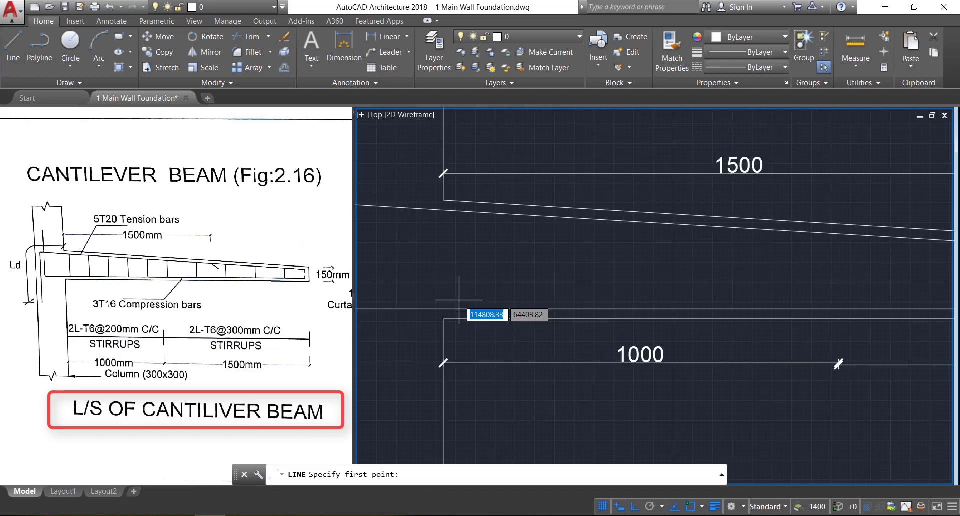
left_click(457, 309)
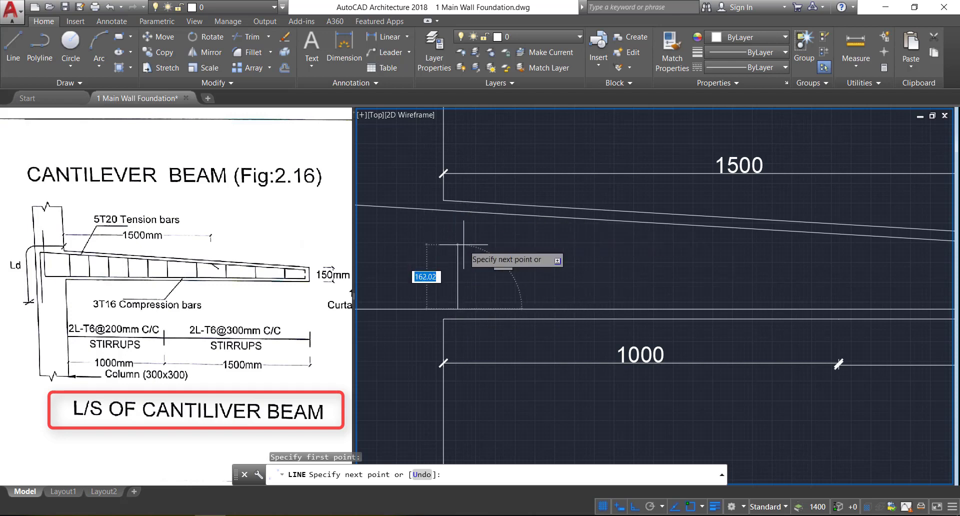
type("00")
key("Return")
key("Return")
left_click(490, 307)
left_click(420, 253)
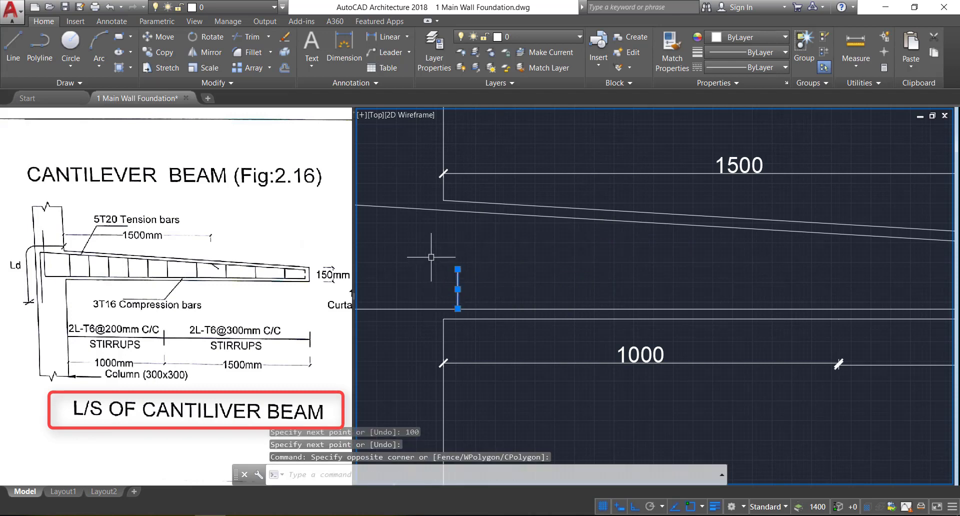
type("o")
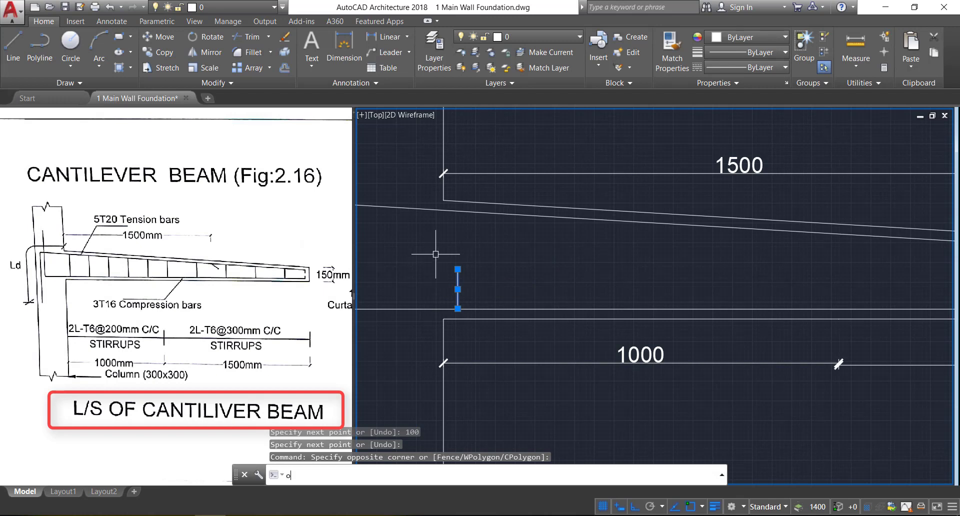
key("Return")
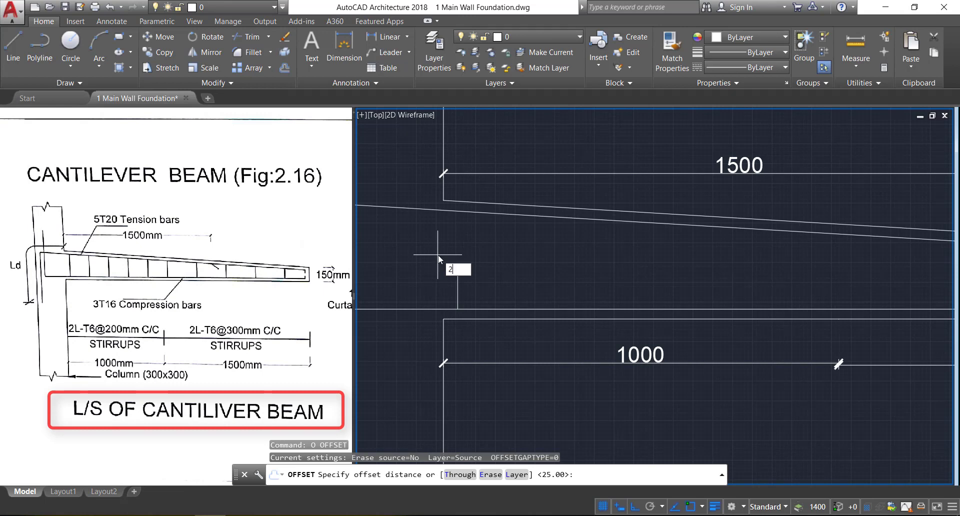
- Offset the stirrup line repeatedly at 200 spacing near the column, undoing one extra copy
type("200")
key("Return")
left_click(458, 293)
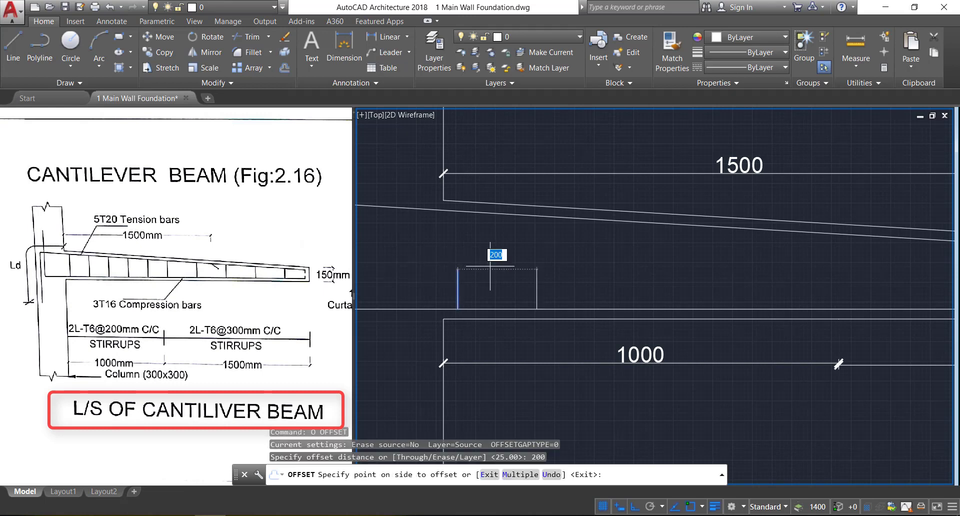
type("m")
key("Return")
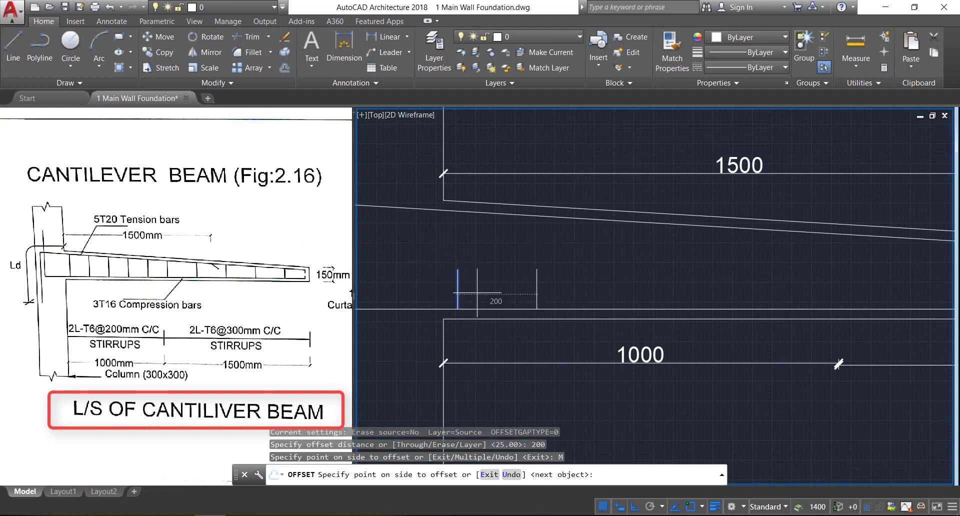
scroll(478, 293, "down", 2)
left_click(691, 285)
left_click(700, 283)
left_click(710, 282)
left_click(719, 281)
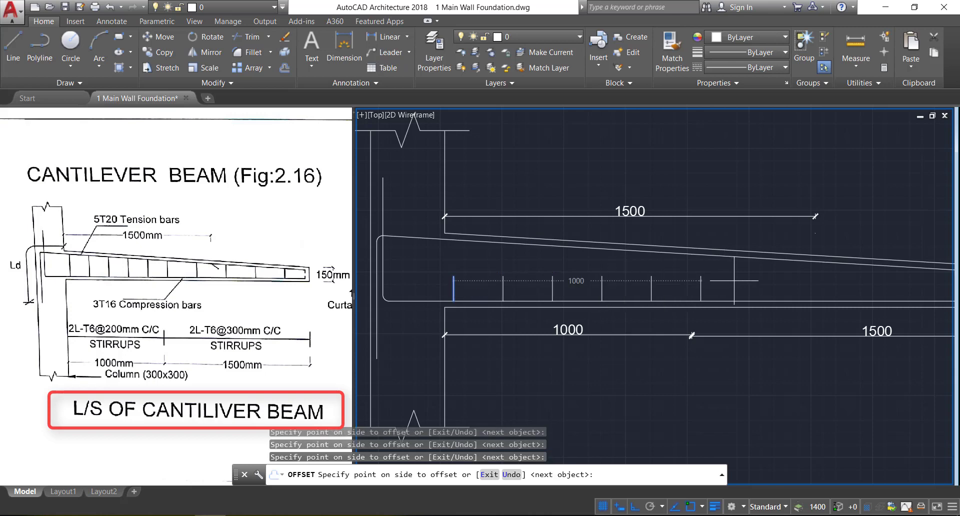
left_click(761, 283)
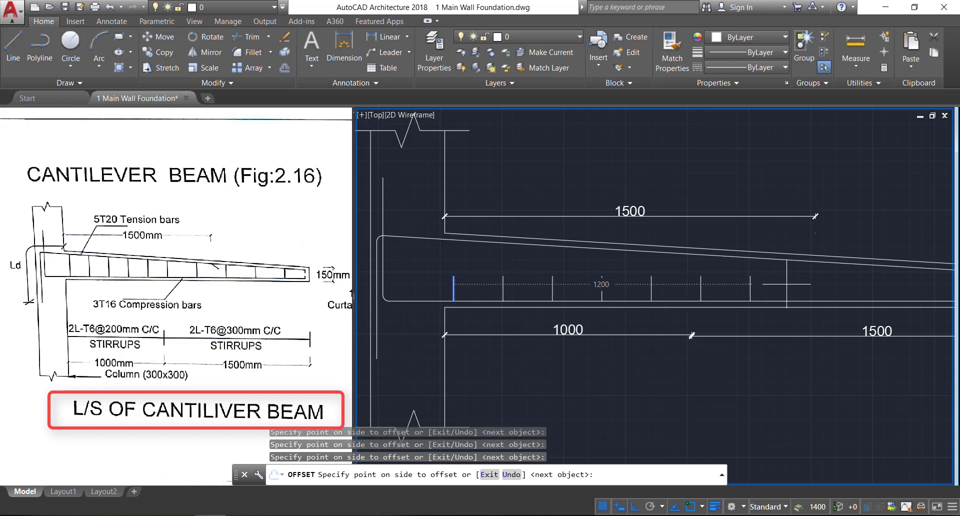
type("u")
key("Return")
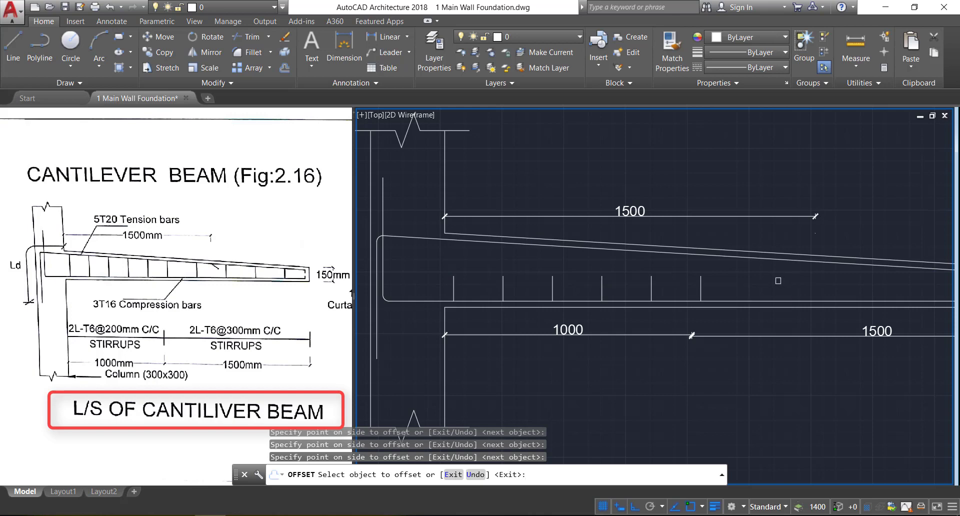
key("Return")
- Continue the stirrups toward the beam tip at 300 spacing from the last one
type("o")
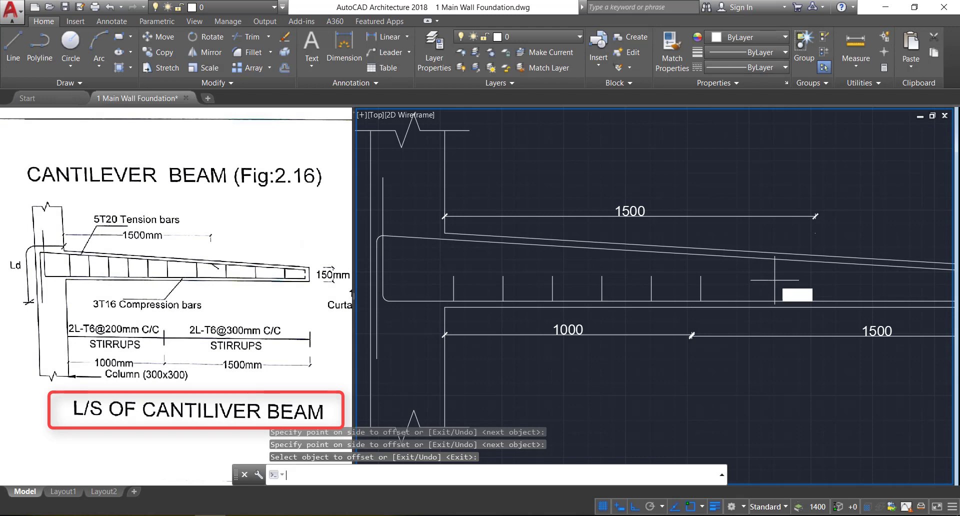
key("Return")
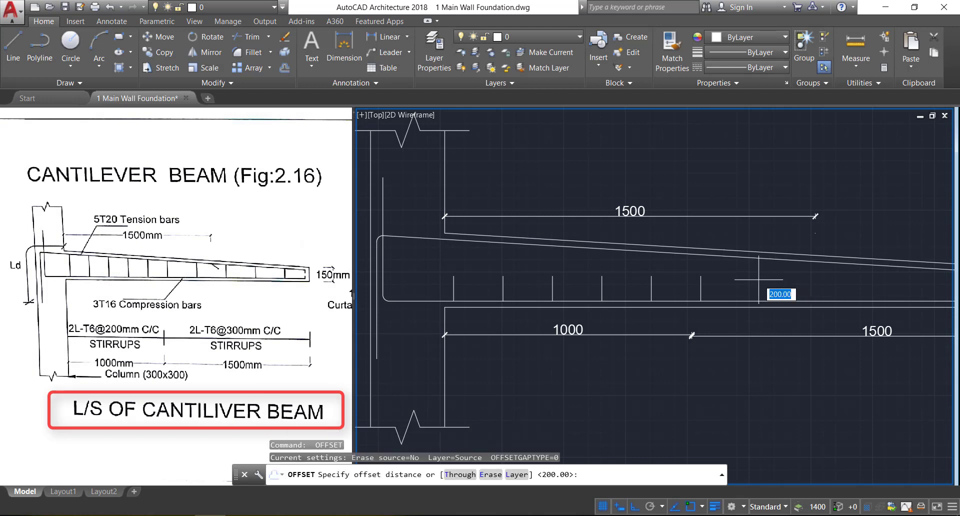
type("300")
key("Return")
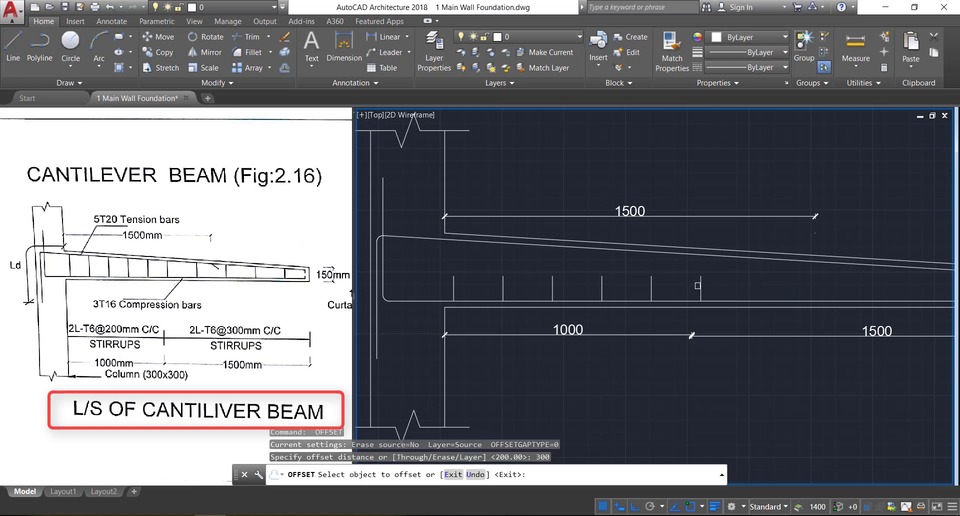
left_click(699, 286)
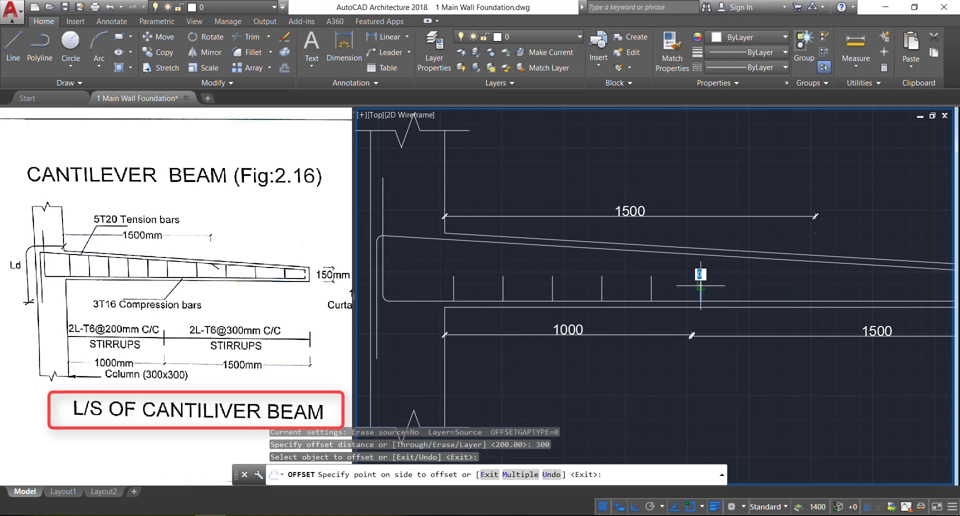
left_click(528, 476)
scroll(414, 288, "down", 4)
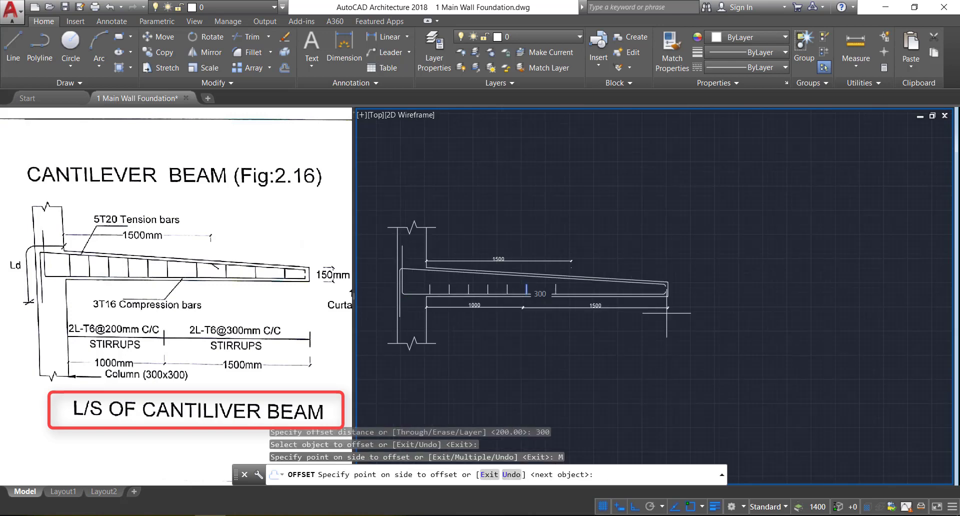
scroll(708, 295, "up", 2)
left_click(709, 295)
left_click(709, 295)
left_click(709, 295)
left_click(710, 296)
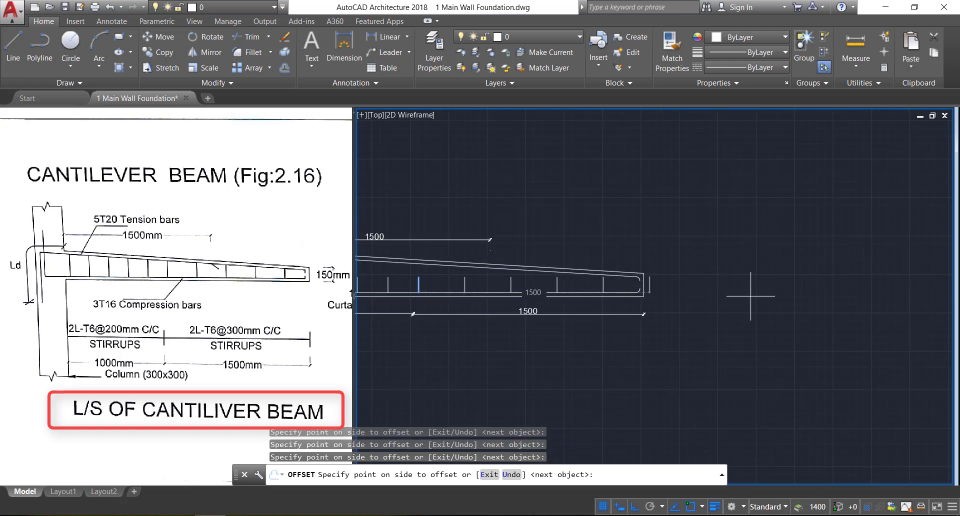
- Extend the stirrup lines down to the beam's bottom line
key("Return")
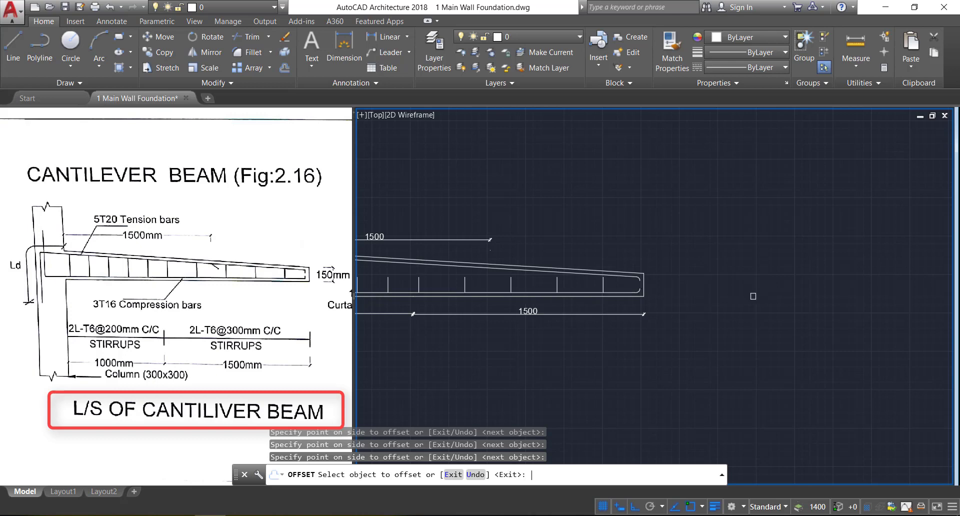
scroll(755, 296, "down", 4)
key("Escape")
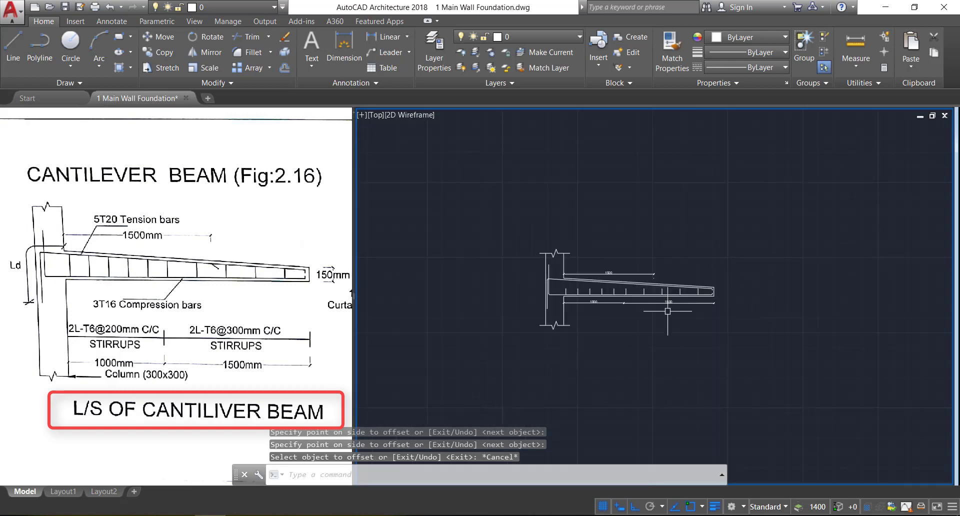
type("ex")
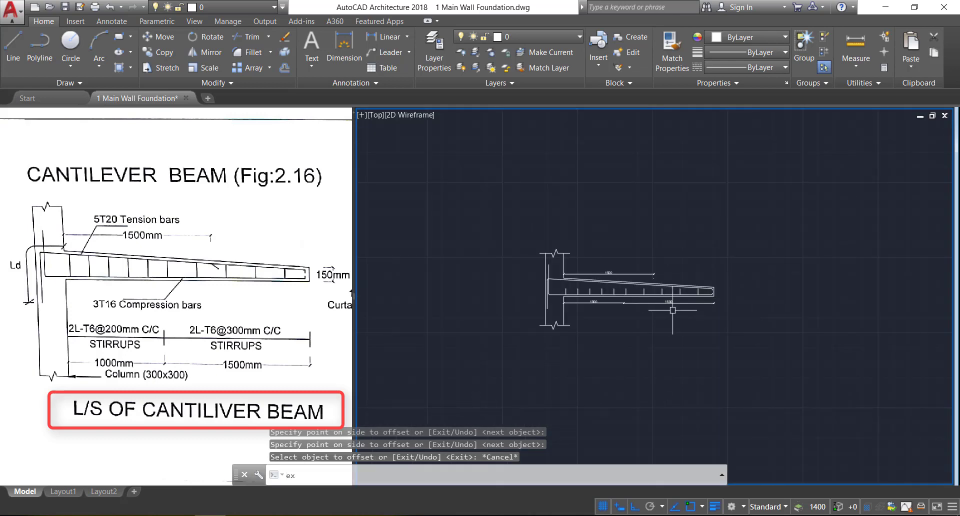
key("Return")
scroll(696, 293, "up", 3)
scroll(696, 293, "up", 2)
left_click_drag(746, 256, 382, 241)
- Extend the stirrup lines up to the sloped top line
scroll(562, 270, "down", 3)
scroll(562, 270, "up", 1)
mouse_move(633, 286)
left_mouse_down()
mouse_move(371, 264)
mouse_move(391, 273)
left_mouse_up()
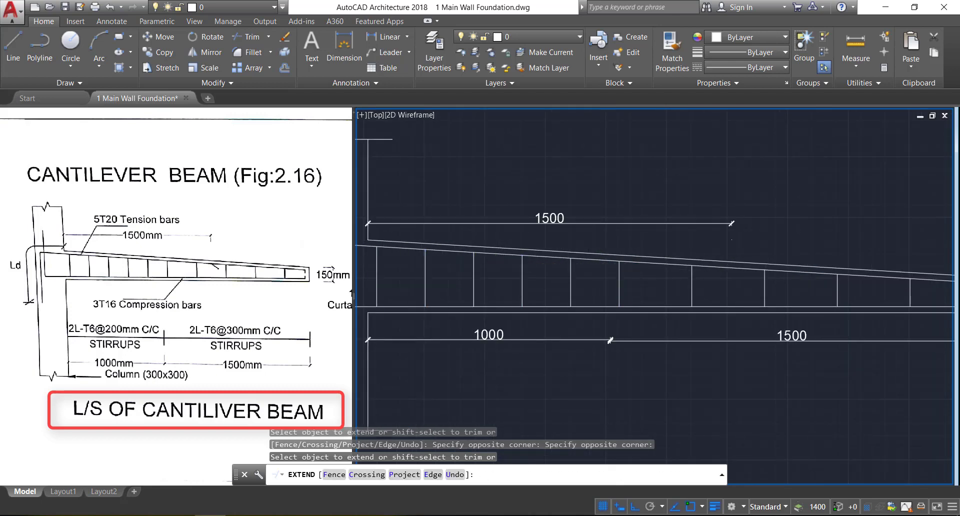
scroll(641, 270, "down", 4)
middle_click_drag(776, 288, 800, 278)
key("Escape")
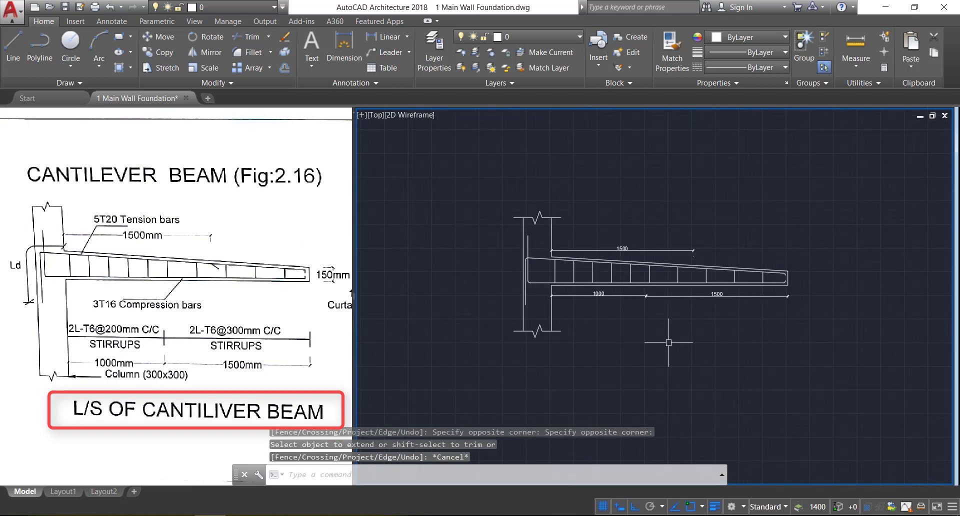
mouse_move(669, 340)
middle_mouse_down()
mouse_move(659, 262)
mouse_move(650, 265)
middle_mouse_up()
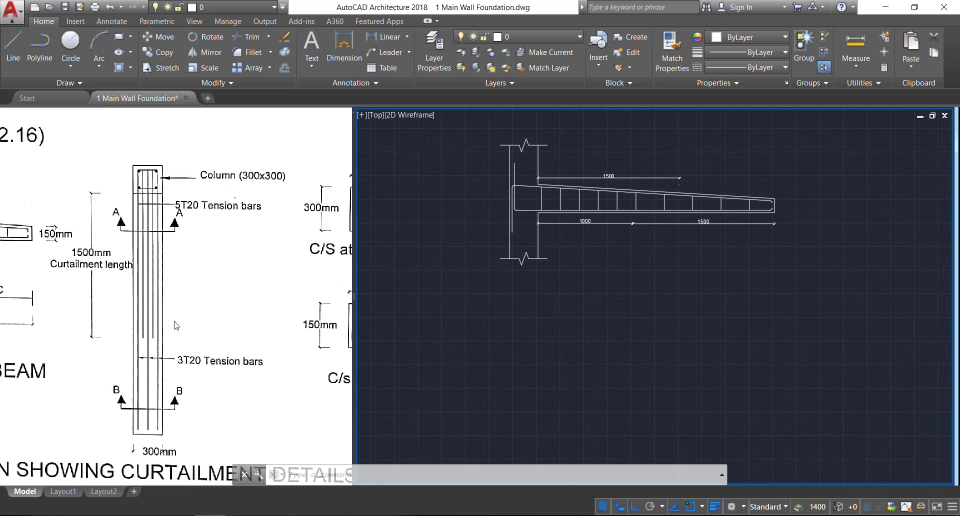
- Draw a 300 by 300 square for the column top
middle_click_drag(821, 269, 624, 367)
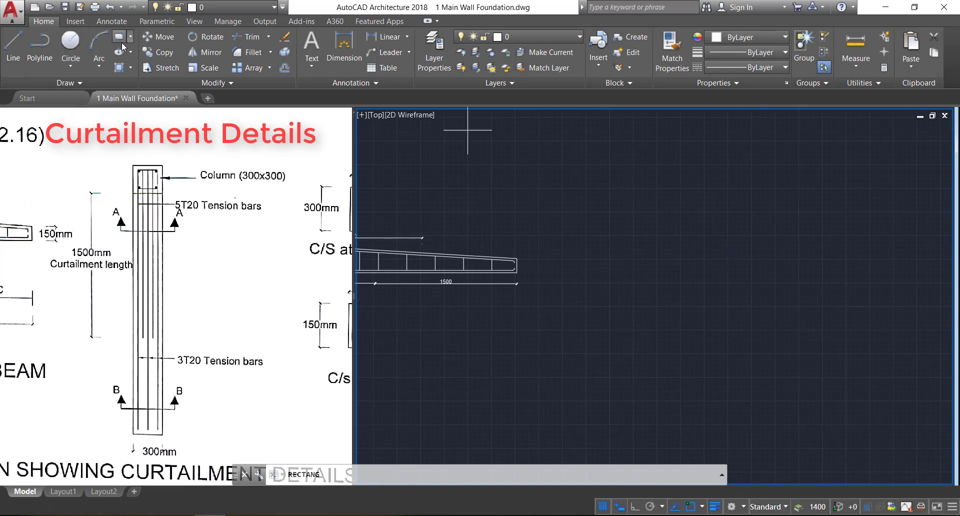
left_click(118, 41)
left_click(615, 185)
type("d")
key("Return")
type("300")
key("Return")
type("30")
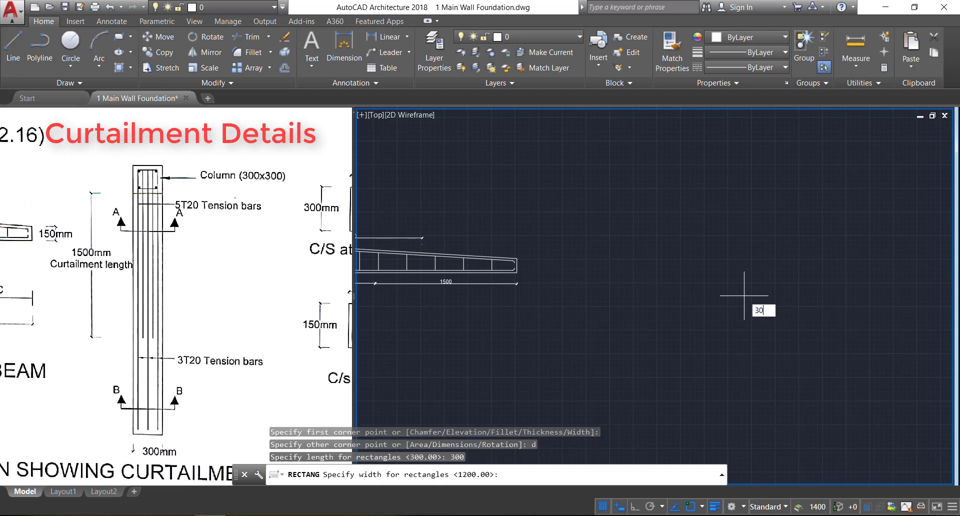
type("0")
key("Return")
left_click(744, 295)
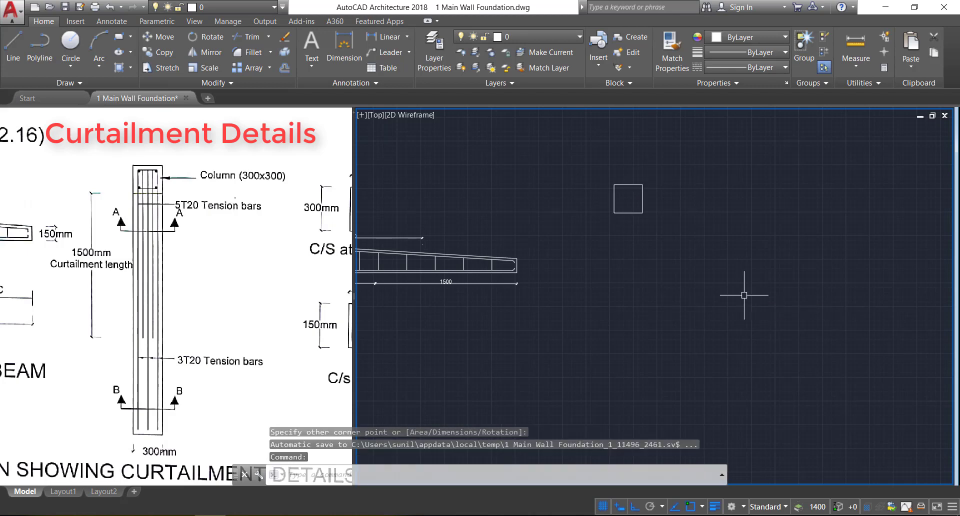
- Stack a 1500-long and then a 1000-long rectangle below the square
key("Return")
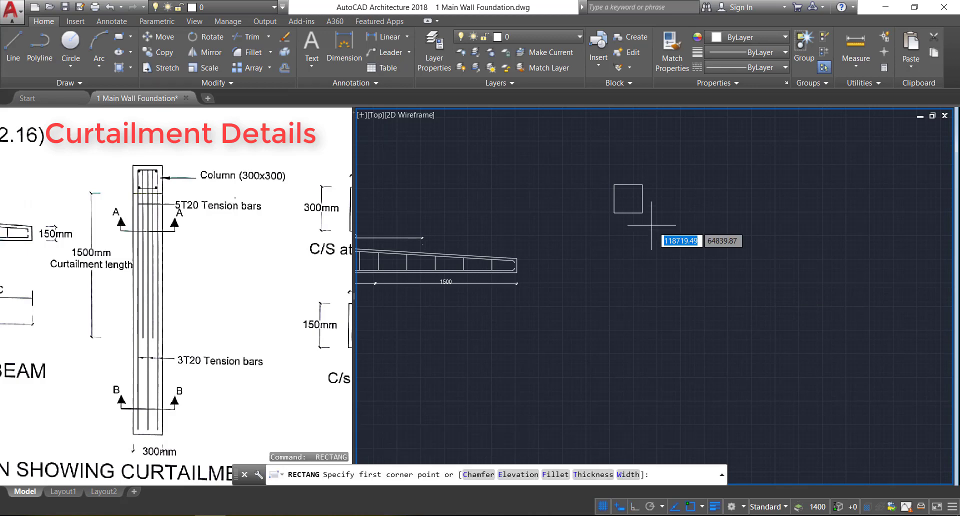
left_click(614, 212)
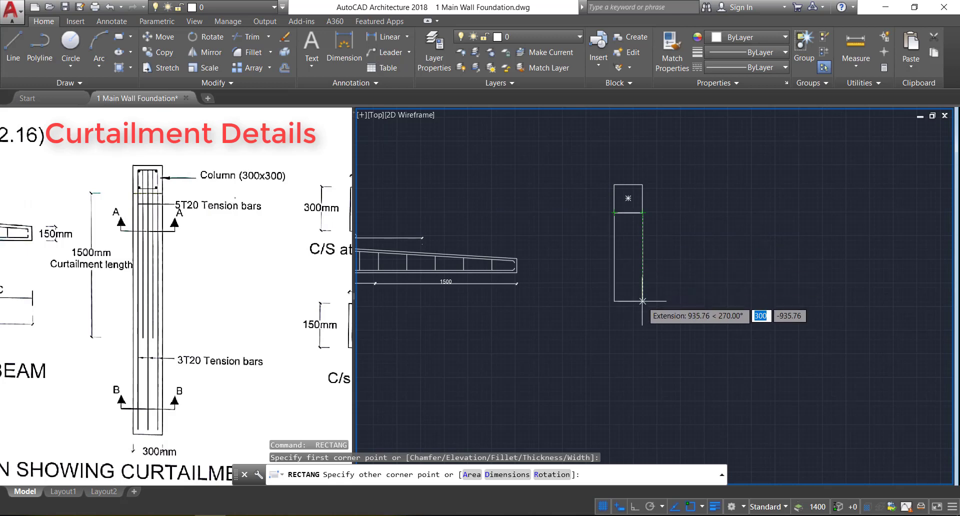
type("15")
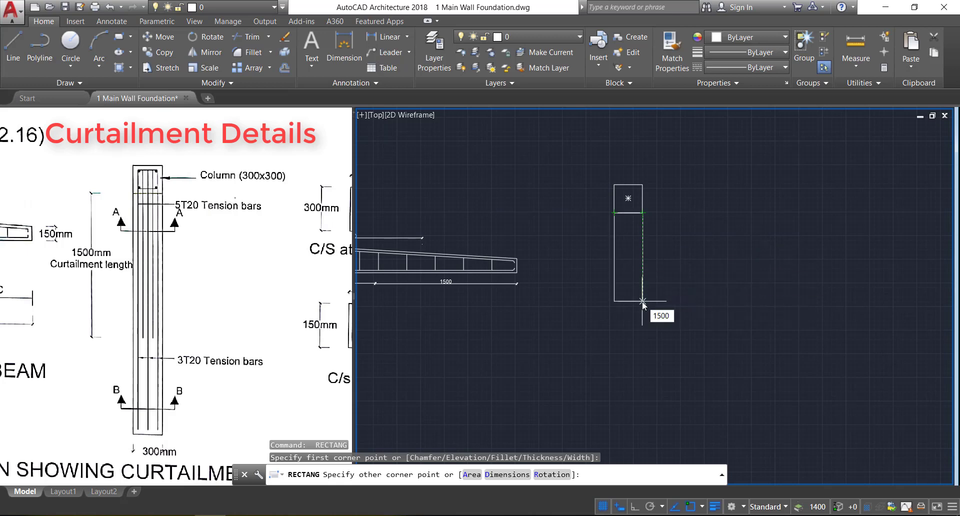
key("Return")
middle_click_drag(631, 377, 622, 316)
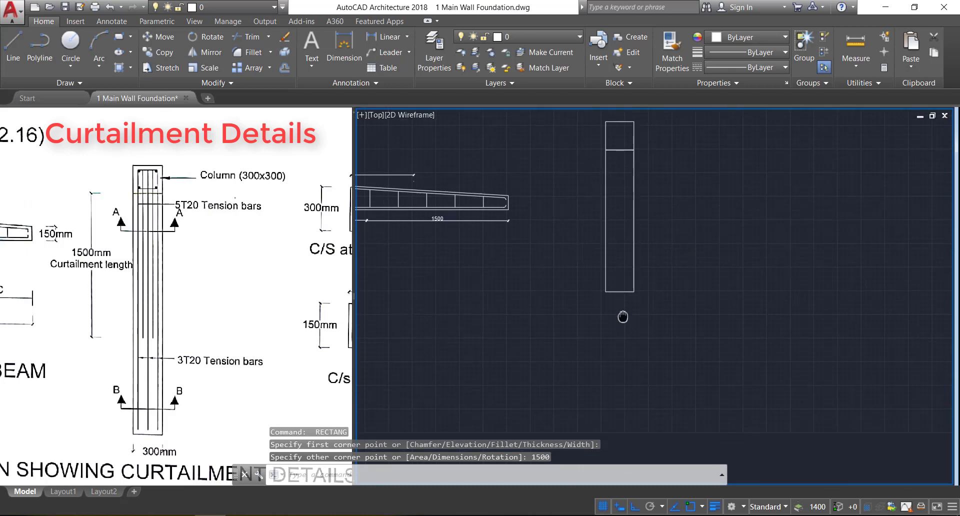
key("Return")
left_click(617, 291)
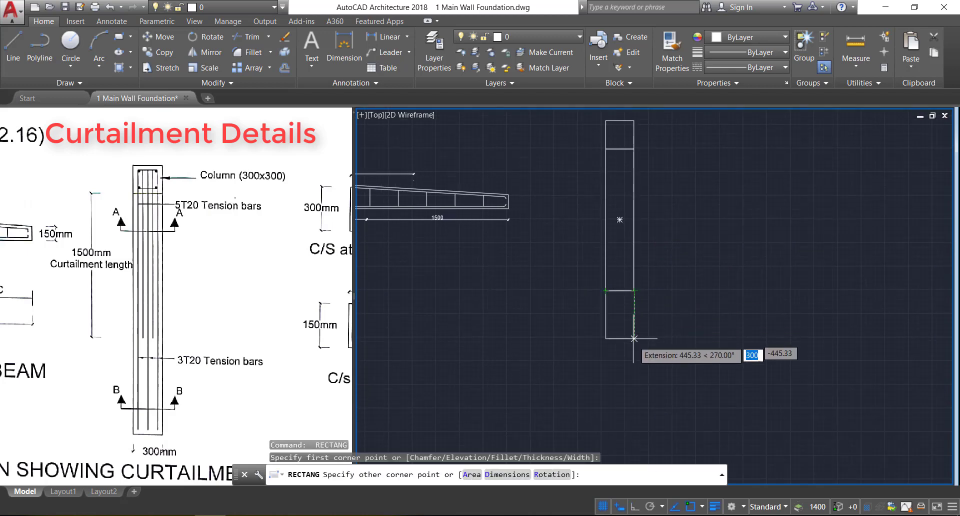
type("1")
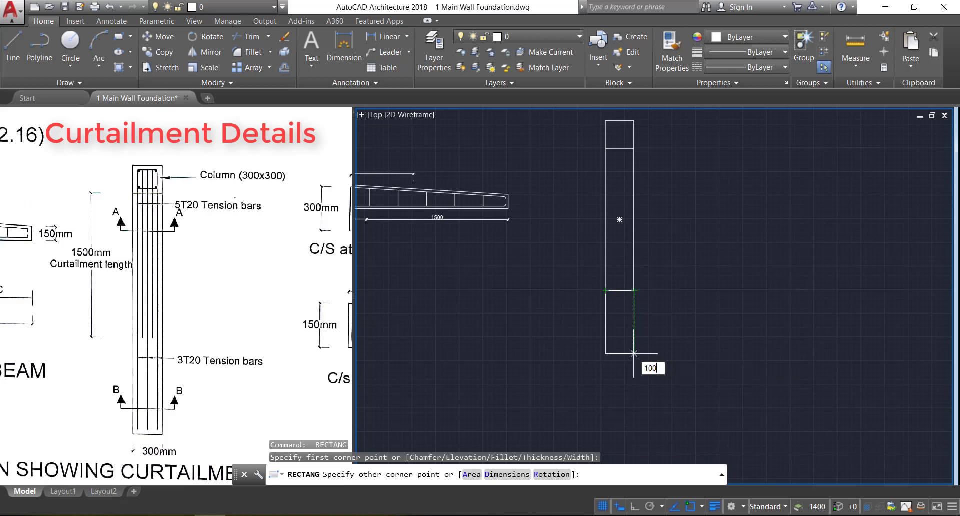
type("000")
key("Return")
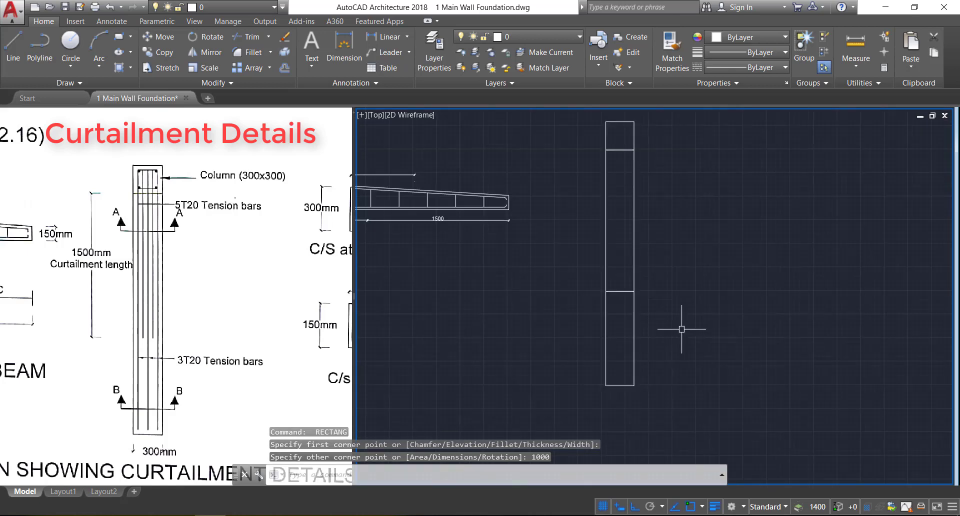
scroll(623, 184, "up", 4)
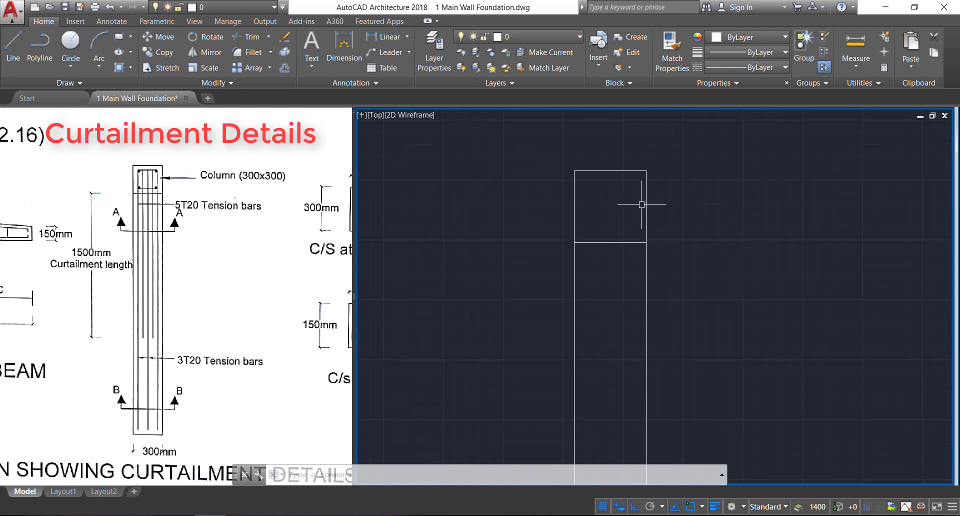
- Offset the column's top square 25 inward
type("offset")
key("Return")
type("25")
key("Return")
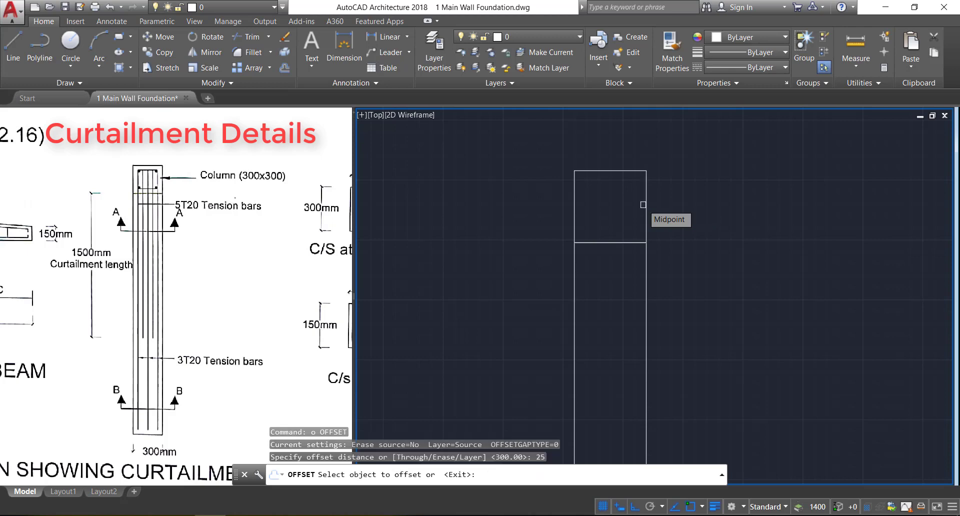
left_click(646, 205)
left_click(625, 207)
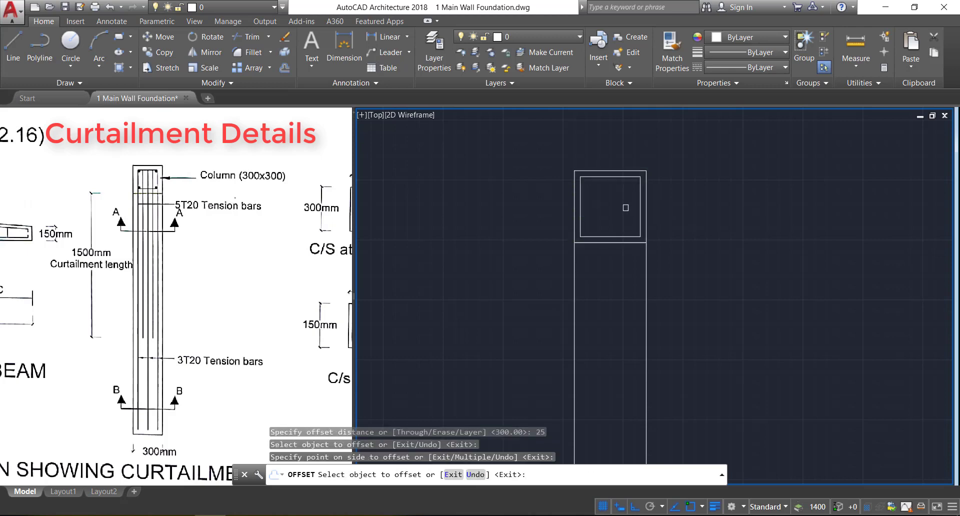
key("Escape")
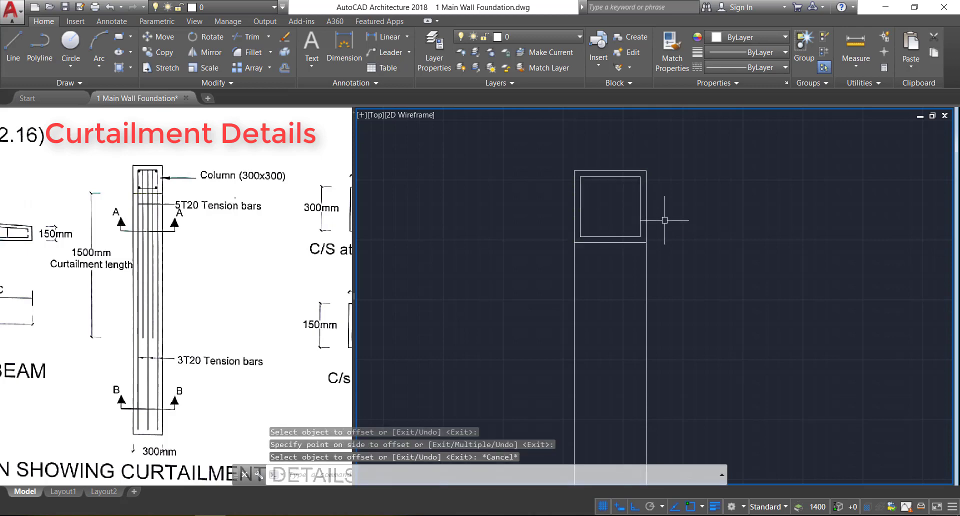
- Fillet all four corners of the inner square at radius 20 using the Polyline option
type("f")
key("Return")
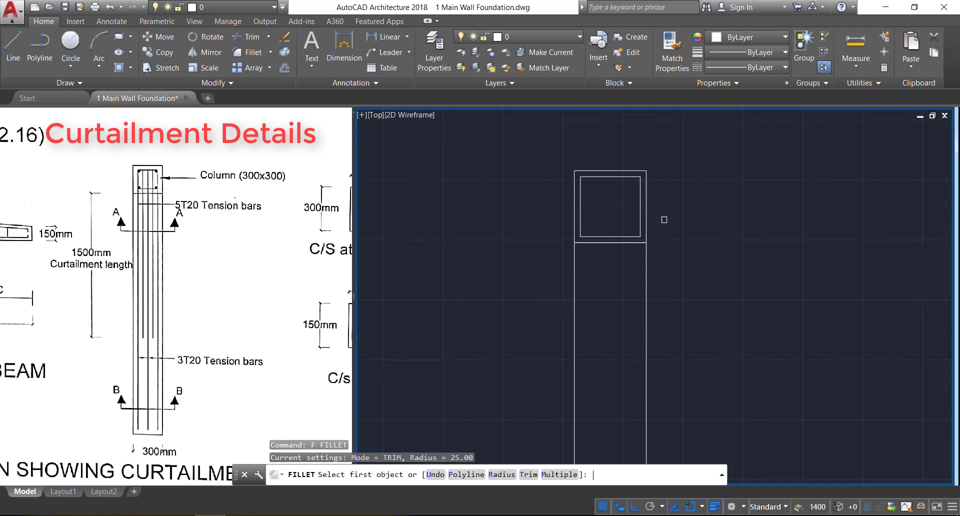
left_click(495, 474)
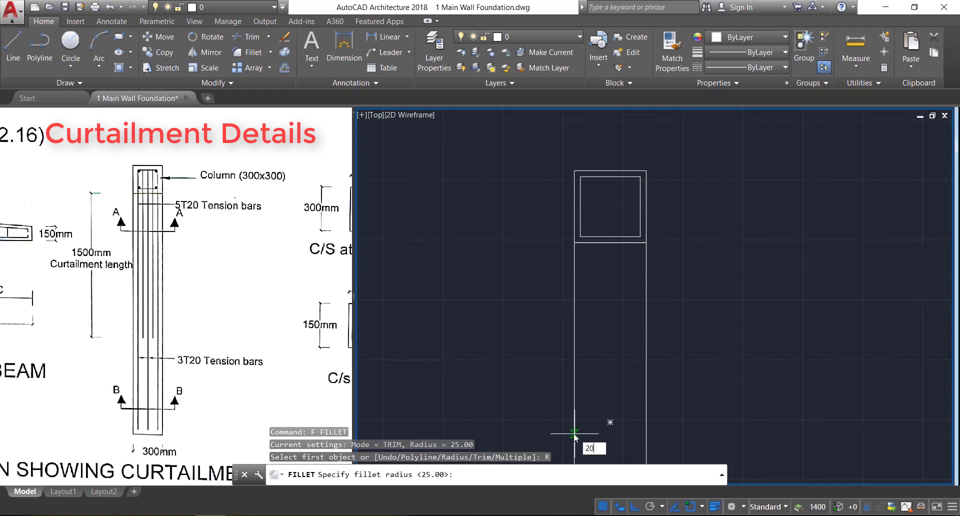
key("Return")
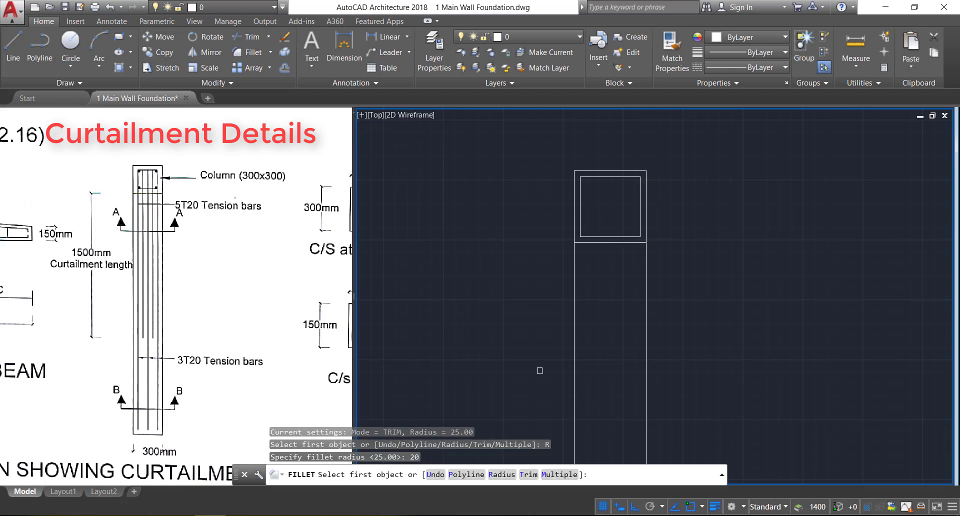
left_click(466, 474)
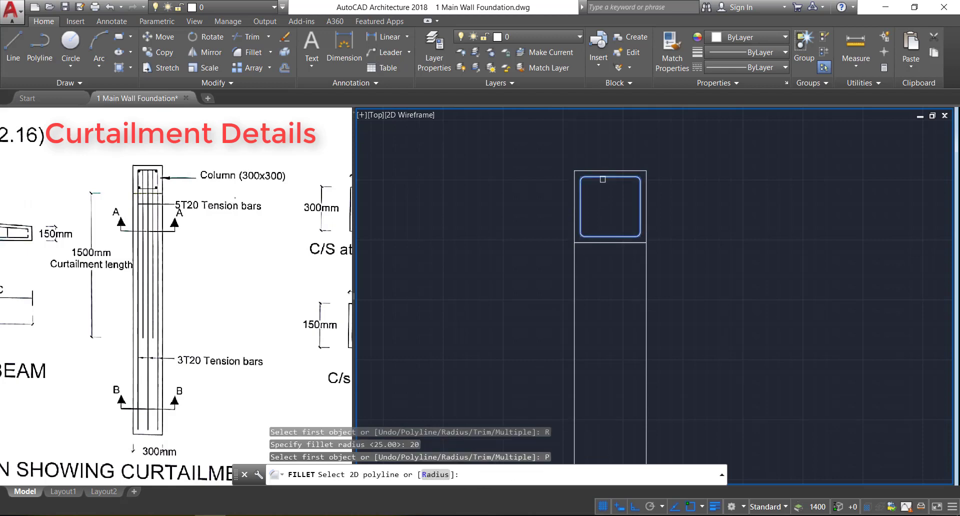
left_click(602, 180)
scroll(602, 199, "down", 2)
key("Escape")
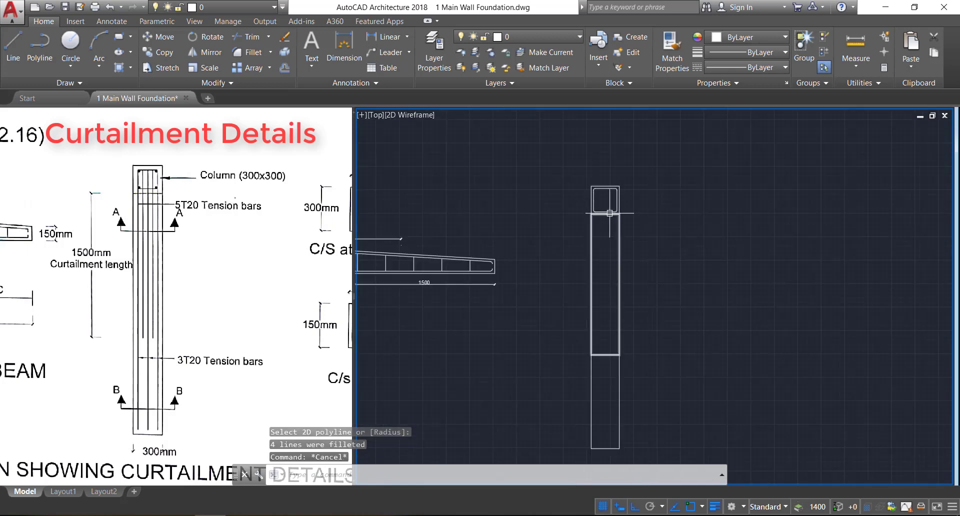
middle_click_drag(610, 285, 608, 251)
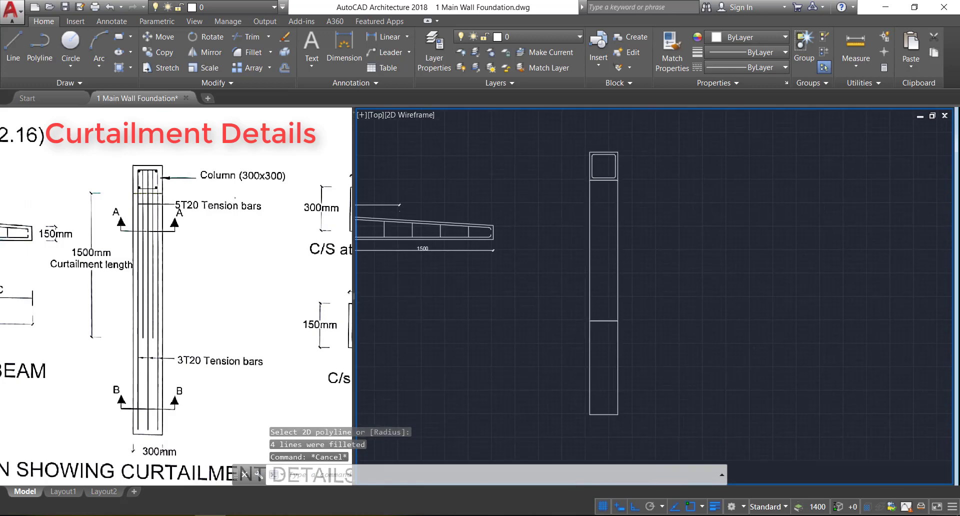
- Explode the column rectangles into individual lines
left_click(549, 136)
left_click(680, 451)
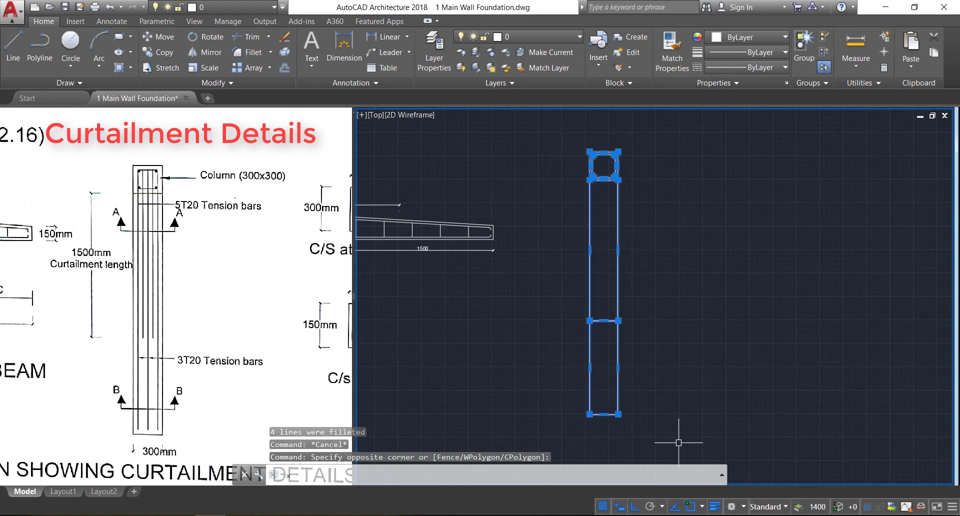
type("x")
key("Return")
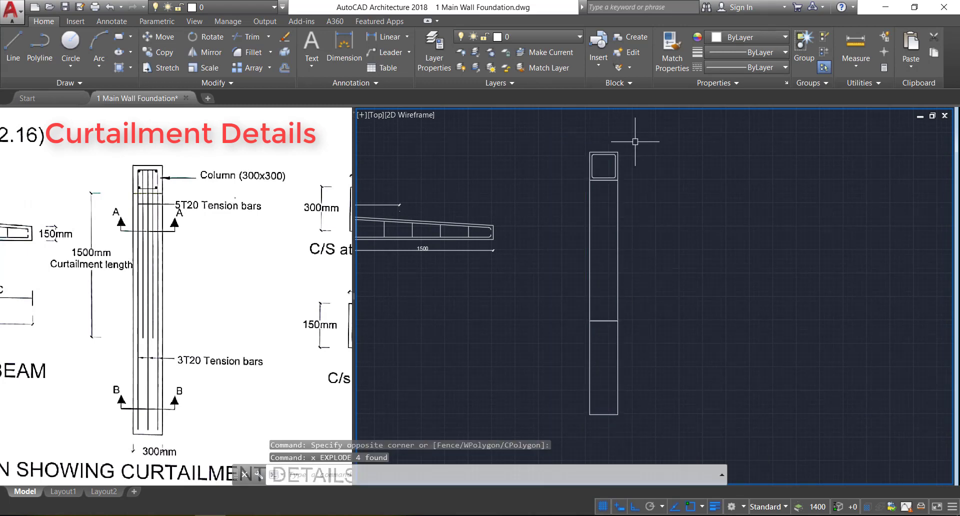
scroll(614, 154, "up", 2)
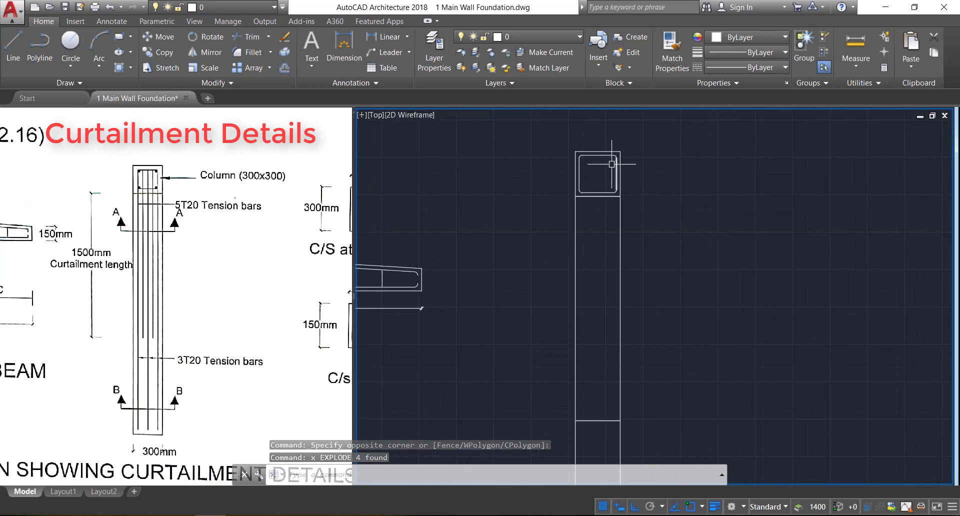
- Draw a radius-20 bar circle at the stirrup's top-left rounded corner
left_click(70, 42)
scroll(593, 155, "up", 3)
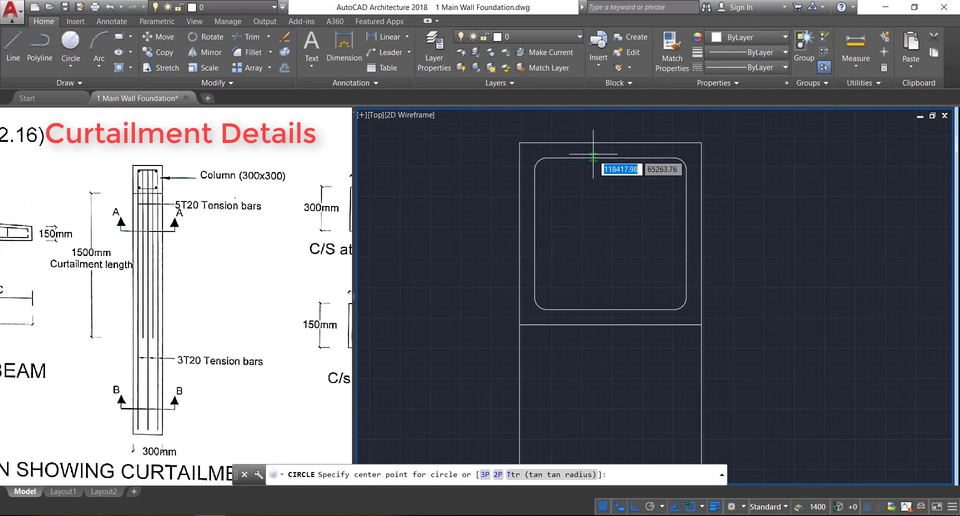
left_click(547, 170)
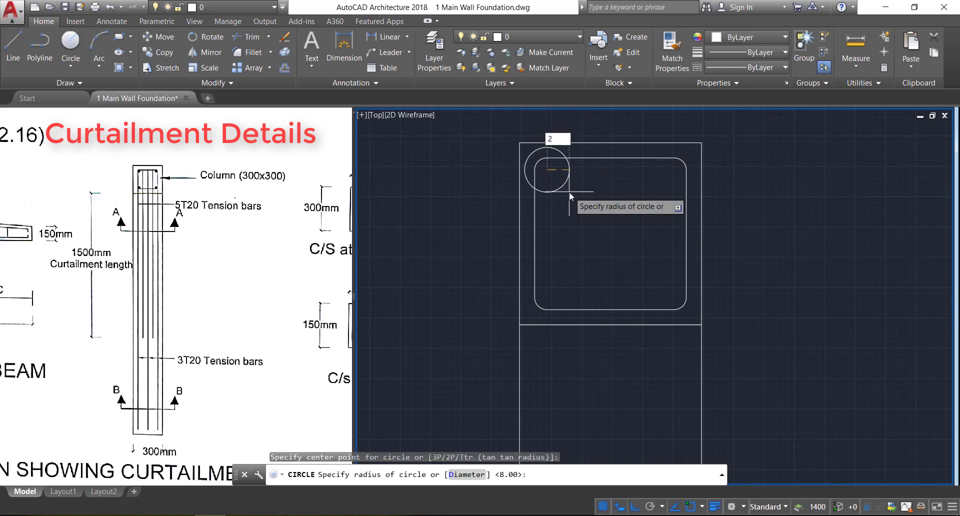
key("Return")
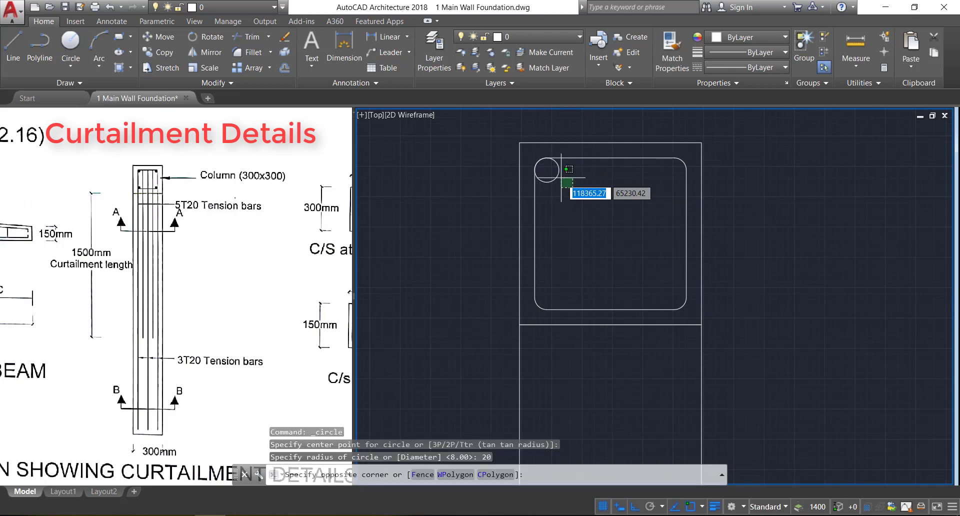
- Copy the bar circle to the stirrup's top-right, bottom-left and bottom-right corners
left_click(542, 171)
left_click(159, 52)
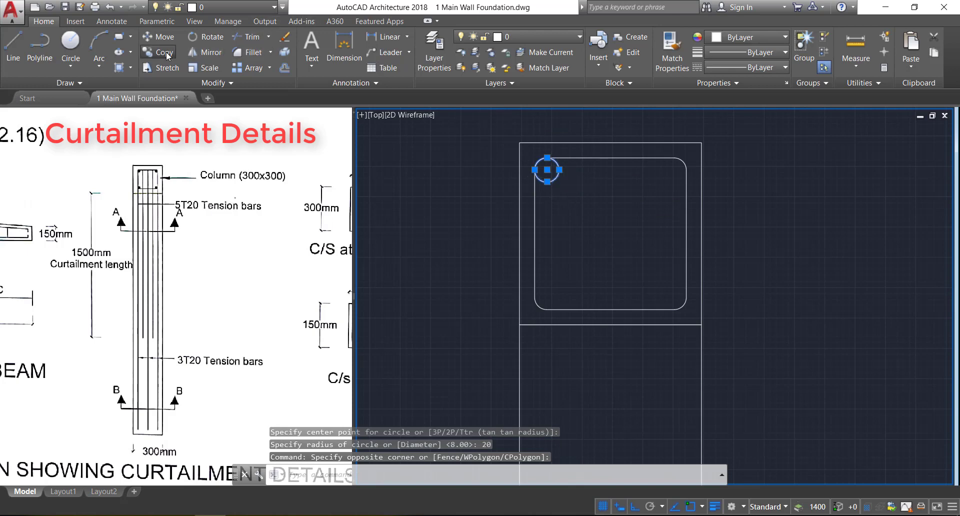
left_click(546, 169)
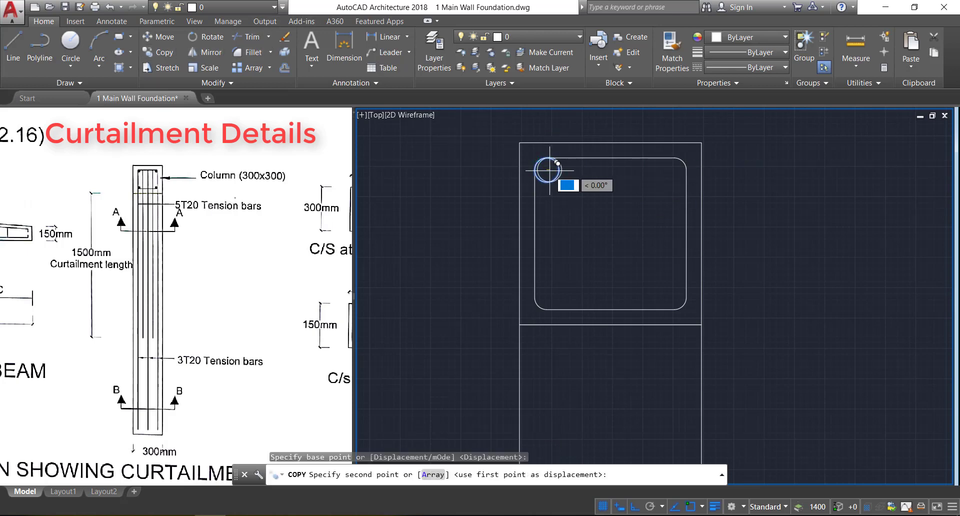
left_click(675, 170)
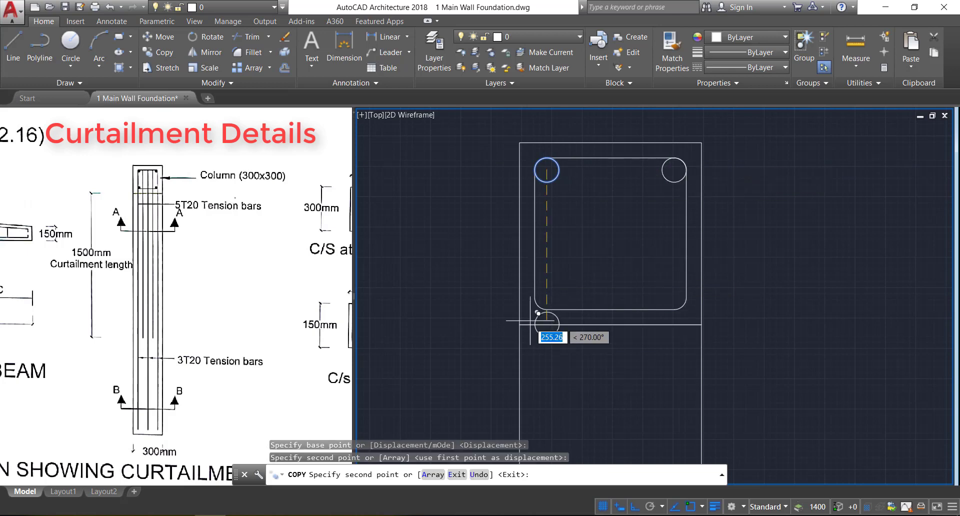
left_click(547, 297)
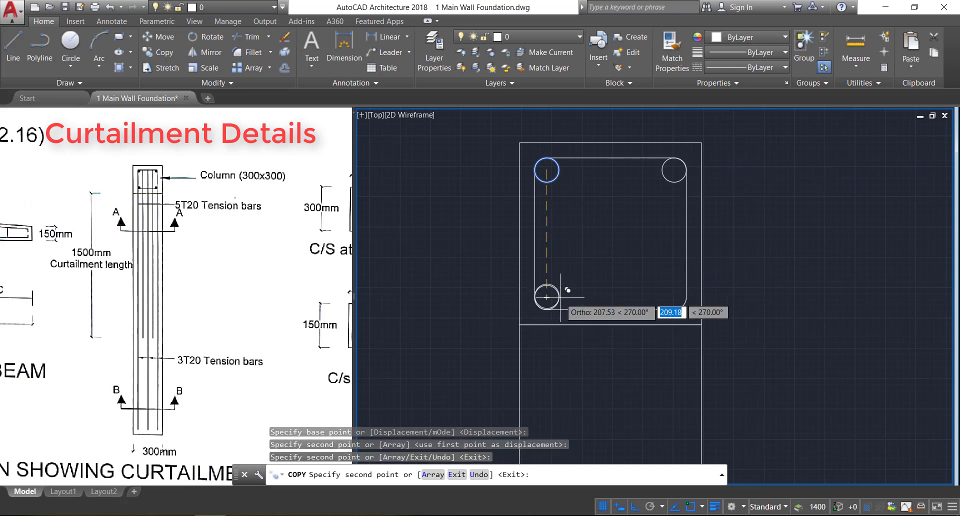
left_click(674, 297)
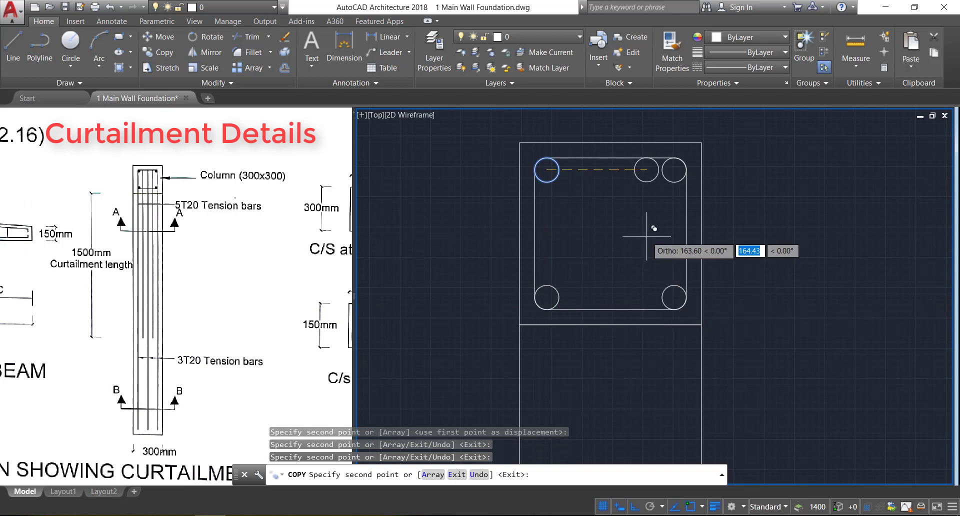
key("Escape")
scroll(628, 217, "down", 6)
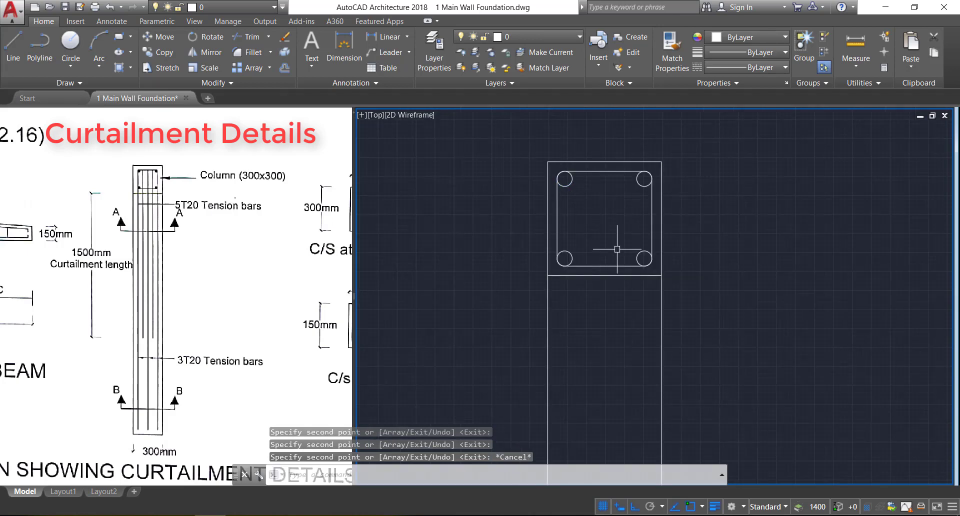
scroll(610, 324, "down", 3)
key("ctrl+z")
key("ctrl+z")
- Offset the column's bottom edge 25 upward to create a new horizontal line
left_click(776, 218)
key("Escape")
scroll(553, 392, "down", 1)
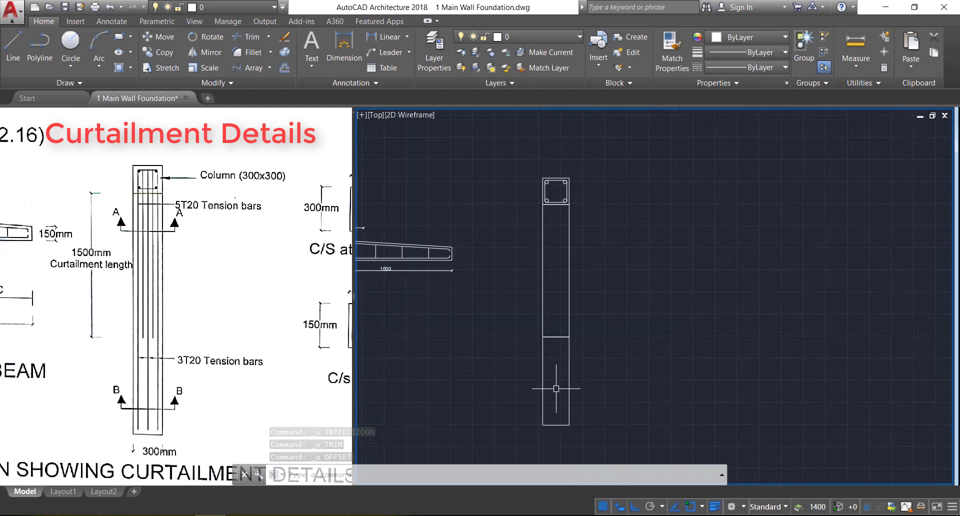
type("o")
key("Return")
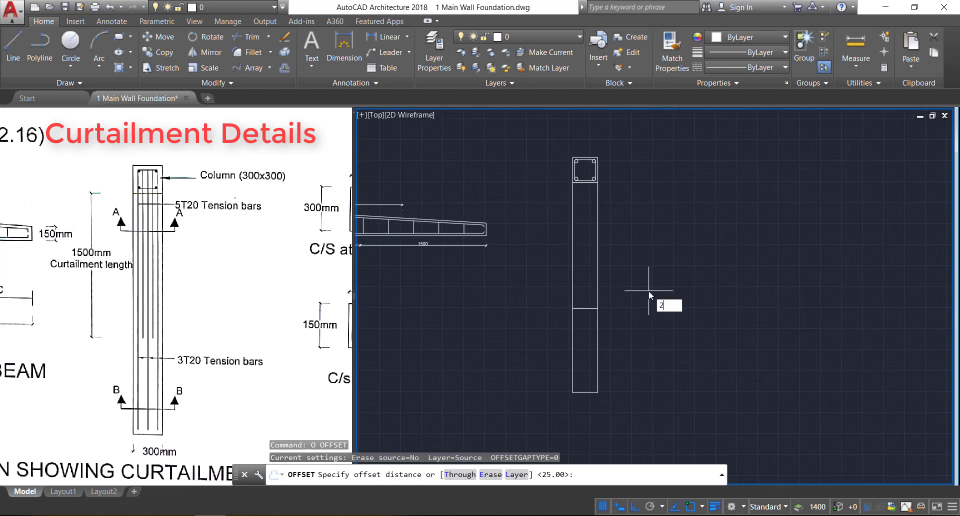
type("25")
key("Return")
scroll(649, 291, "down", 2)
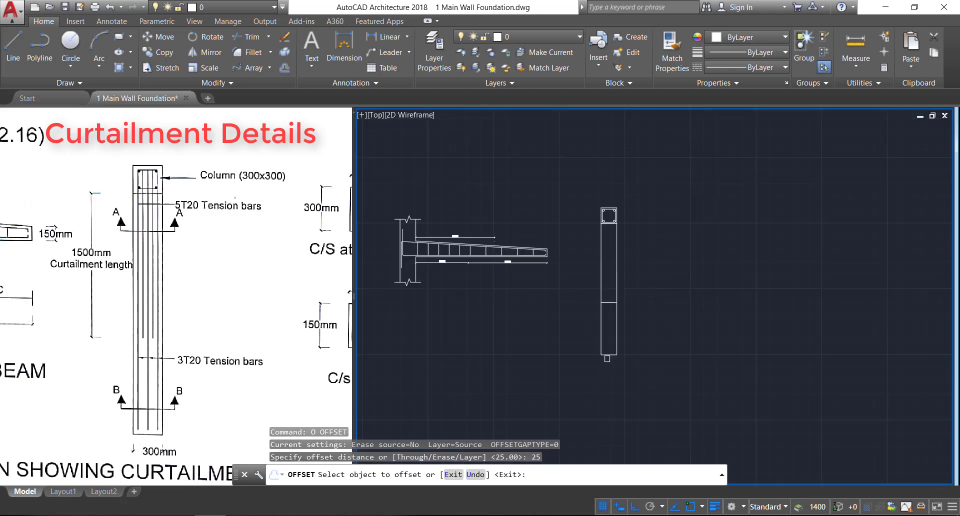
scroll(613, 365, "up", 8)
left_click(719, 448)
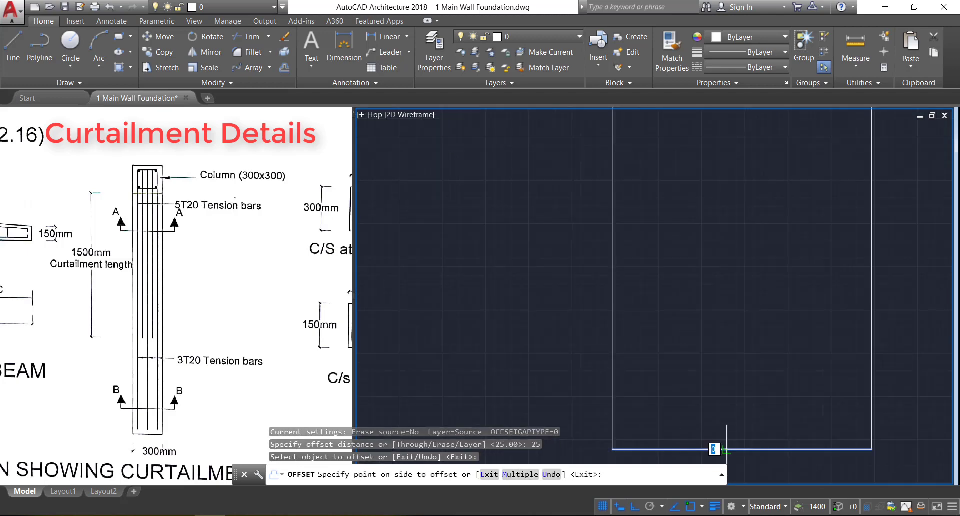
left_click(710, 383)
key("Return")
- Shorten the new offset line by 25 at its left and right ends
left_click(632, 428)
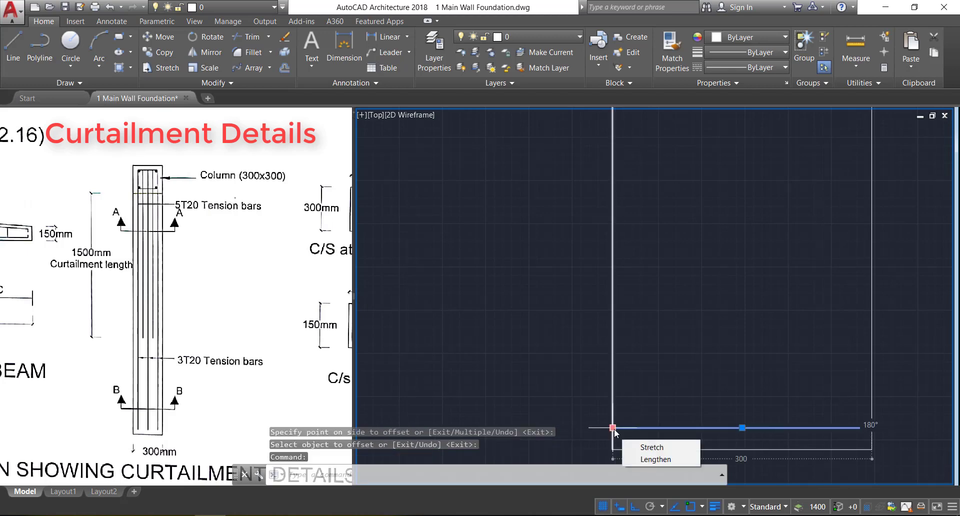
left_click(613, 428)
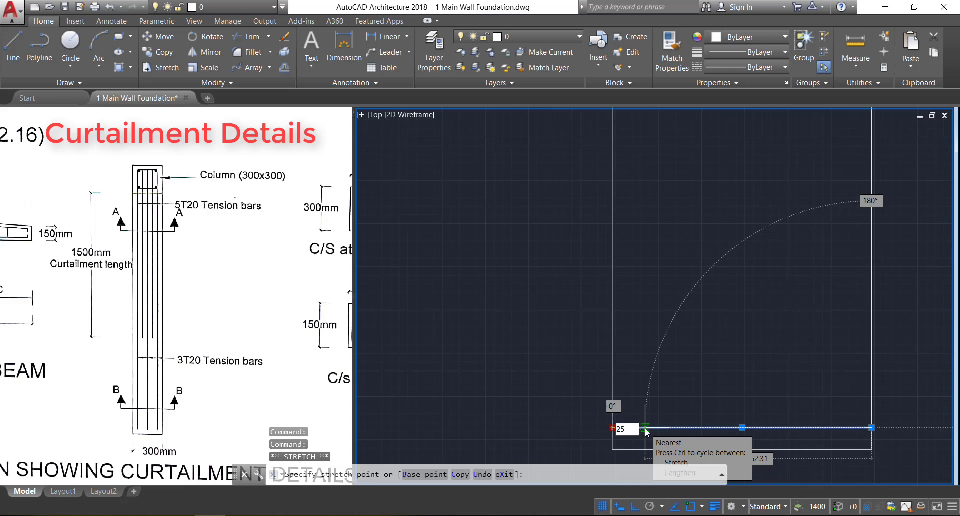
key("Return")
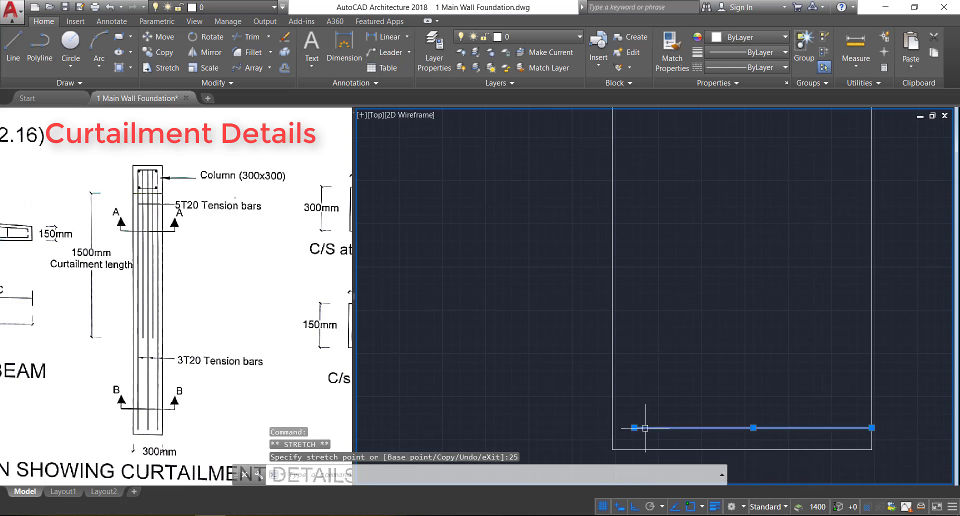
left_click(872, 427)
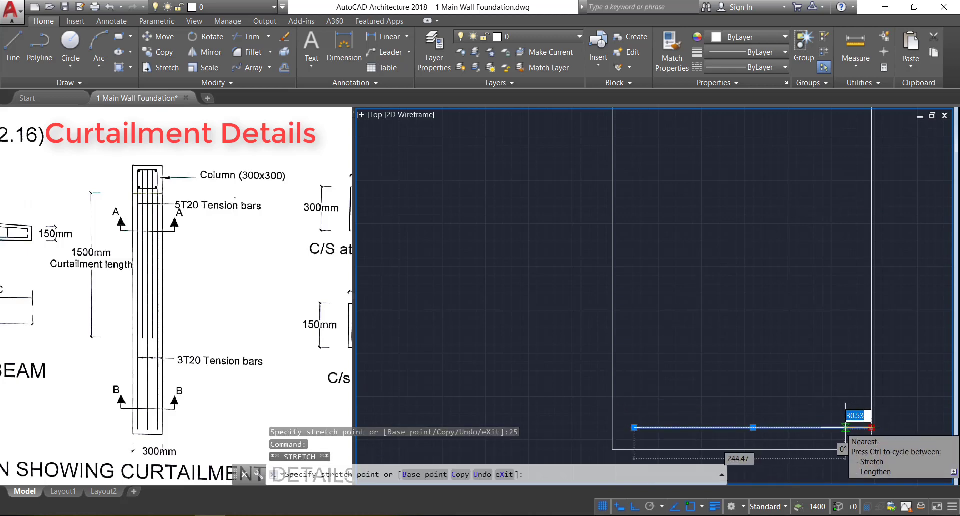
type("25")
key("Return")
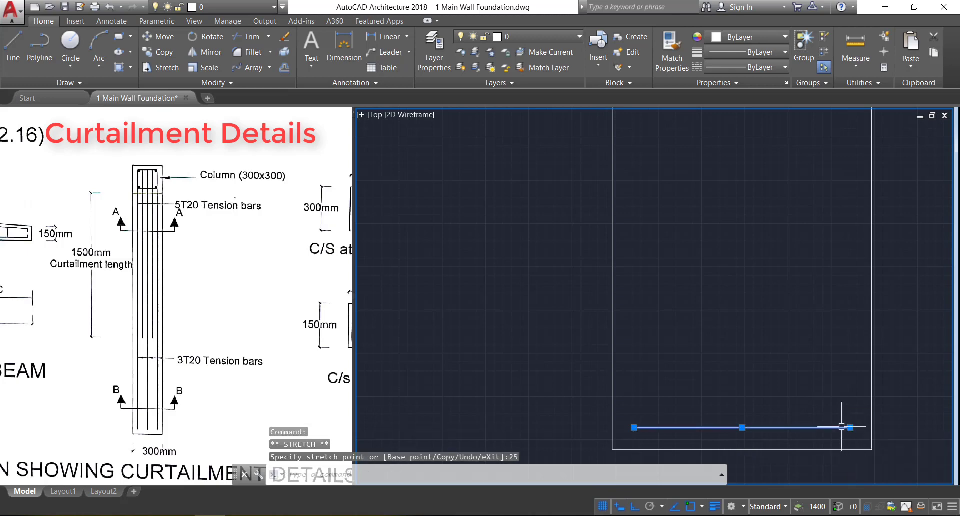
key("l")
key("Return")
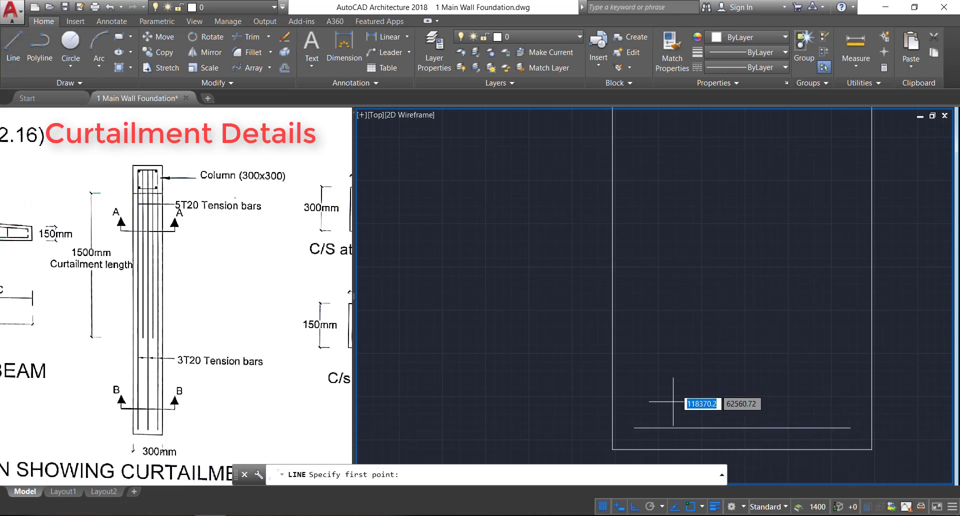
- Draw a vertical bar line from the bottom line's left end up to the column top
left_click(634, 428)
scroll(592, 443, "down", 5)
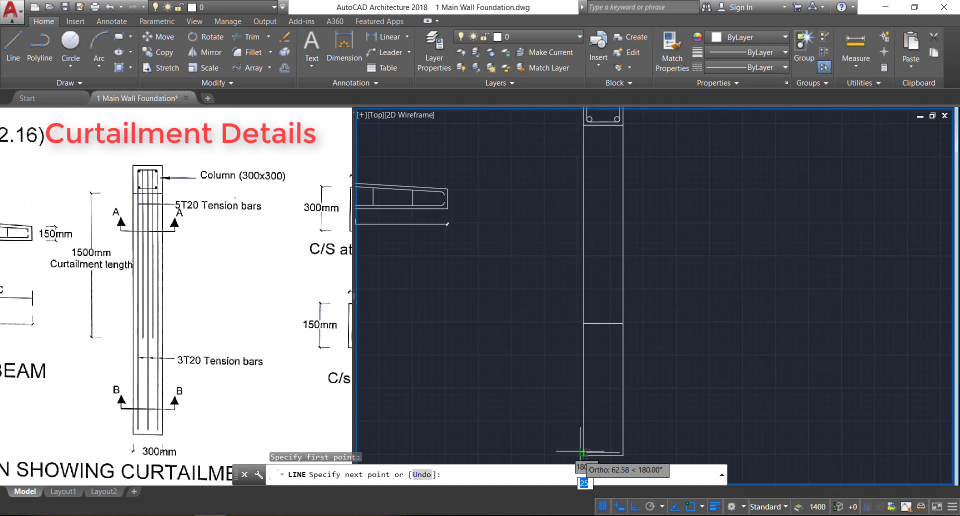
scroll(608, 221, "up", 10)
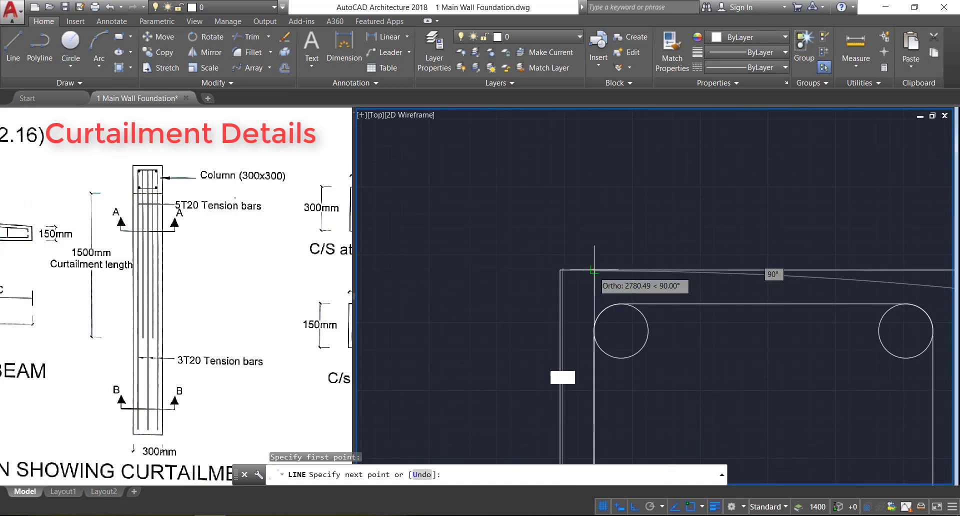
left_click(594, 271)
key("Return")
scroll(618, 214, "down", 8)
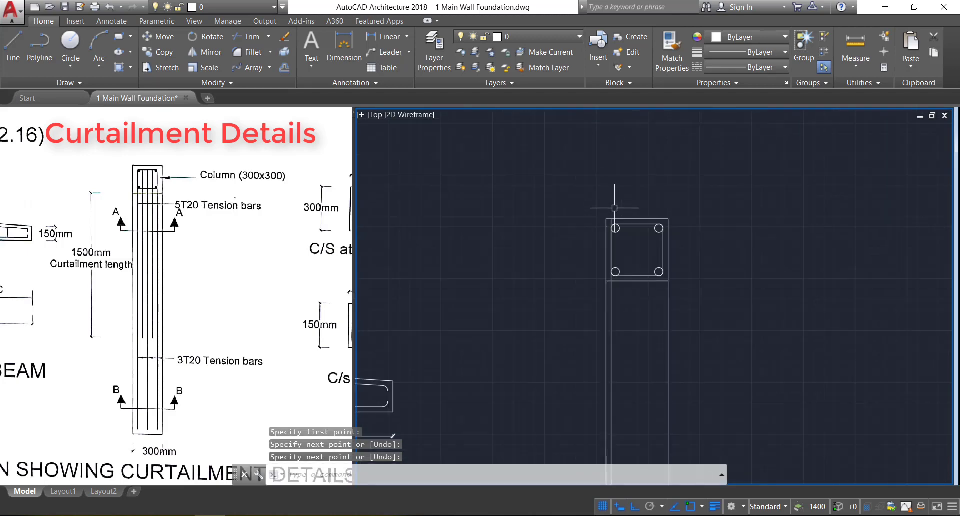
left_click(611, 304)
scroll(604, 266, "down", 5)
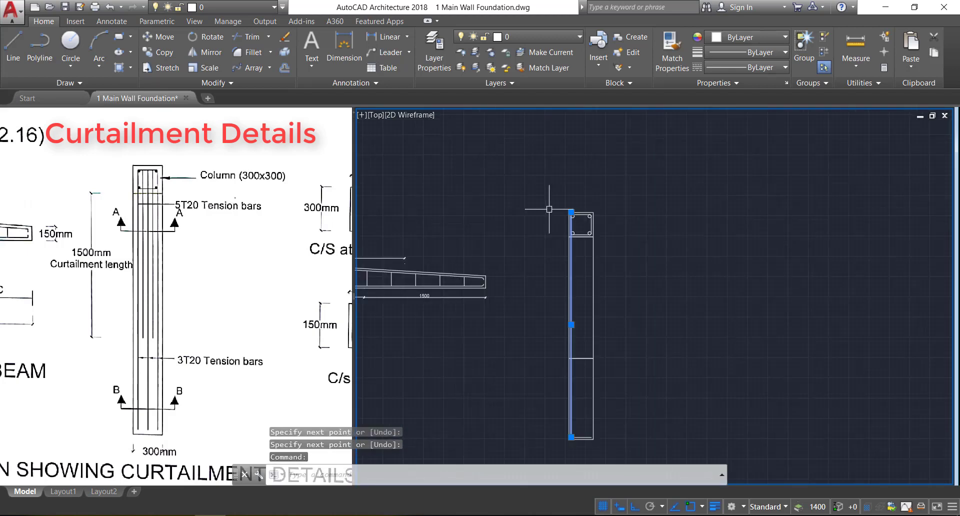
left_click(254, 68)
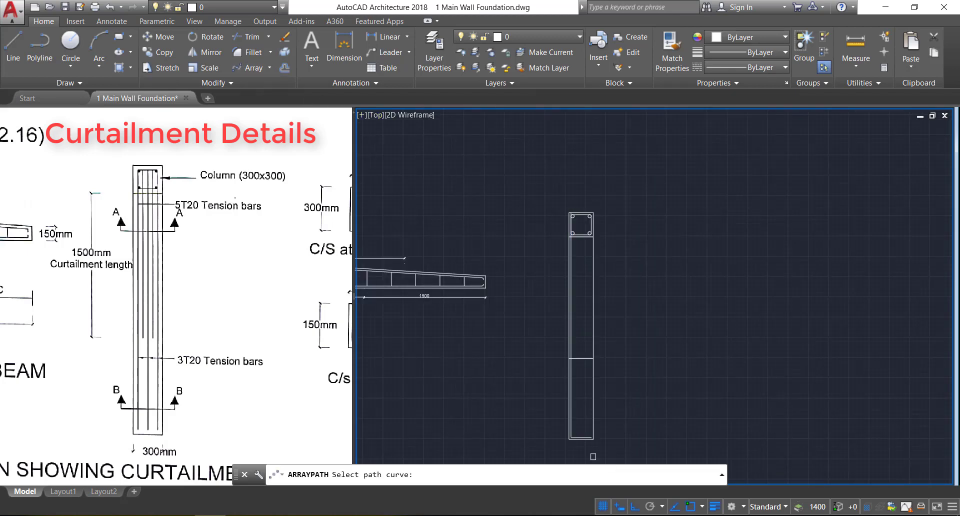
- Path-array the vertical bar along the bottom line as 5 items using Divide spacing
scroll(578, 448, "up", 10)
left_click(575, 375)
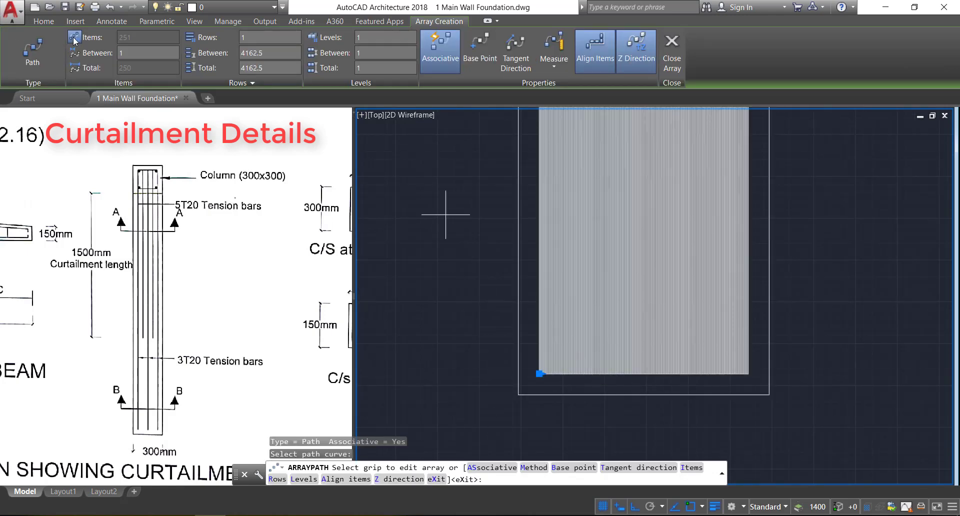
left_click(73, 38)
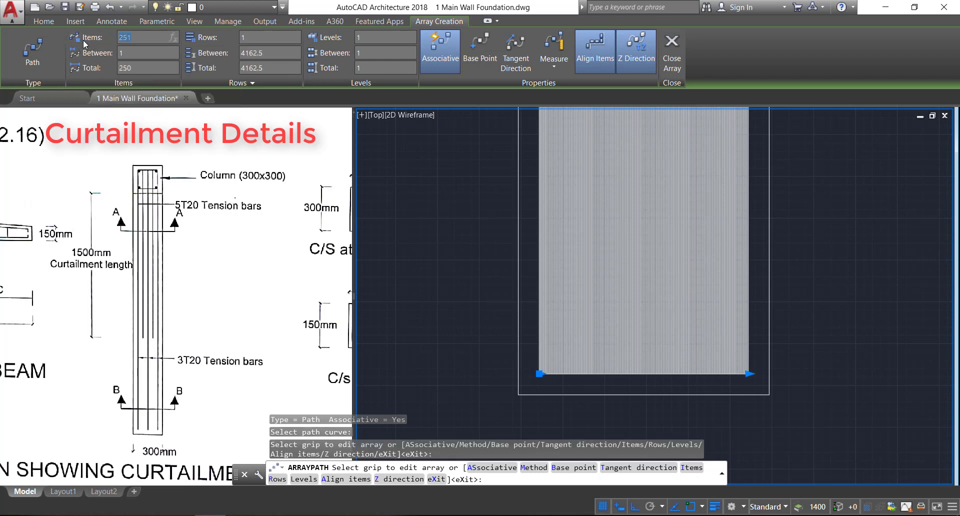
type("5")
key("Return")
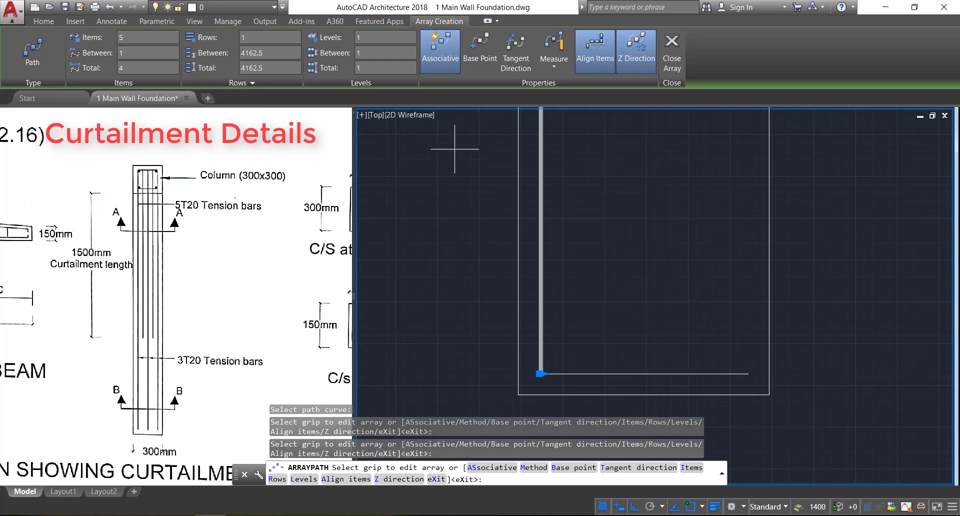
left_click(552, 69)
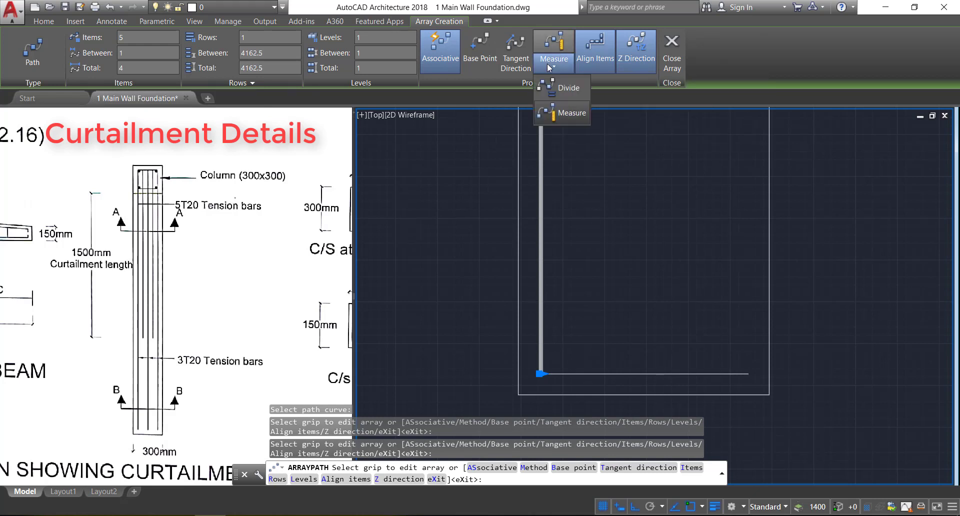
left_click(557, 90)
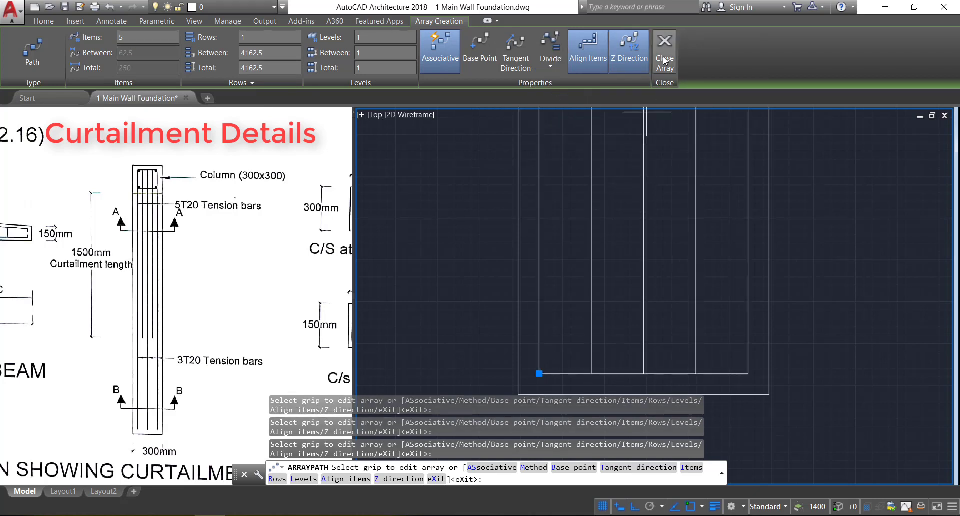
key("Return")
scroll(623, 294, "down", 2)
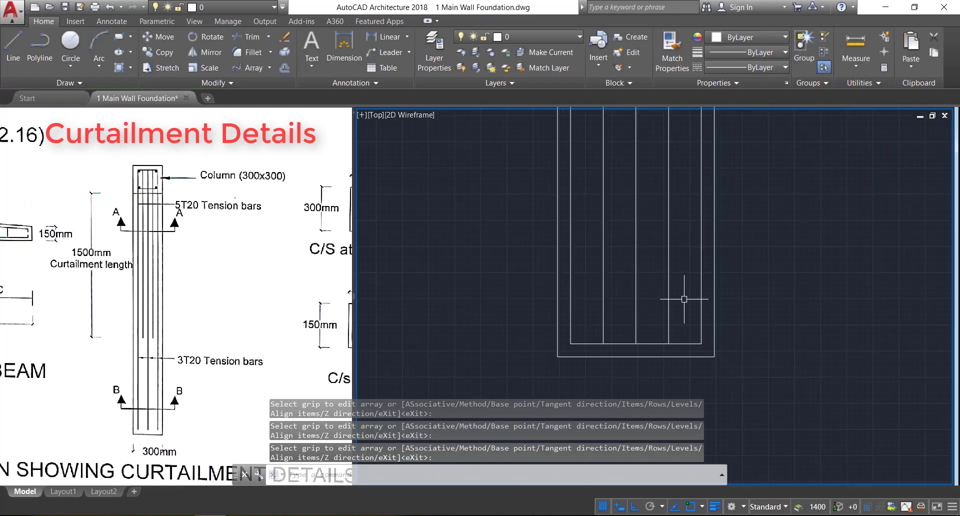
left_click(701, 295)
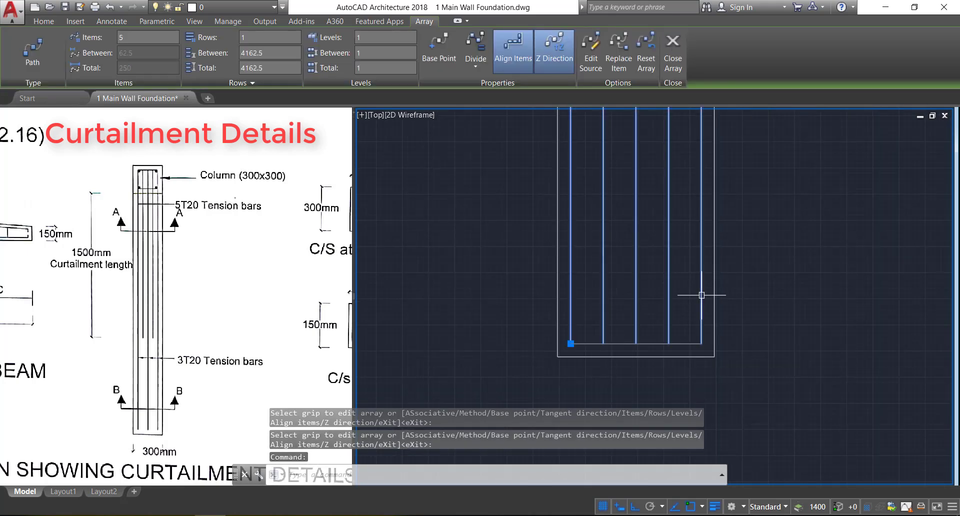
- Explode the bar array into separate lines and delete the bottom horizontal line
type("x")
key("Return")
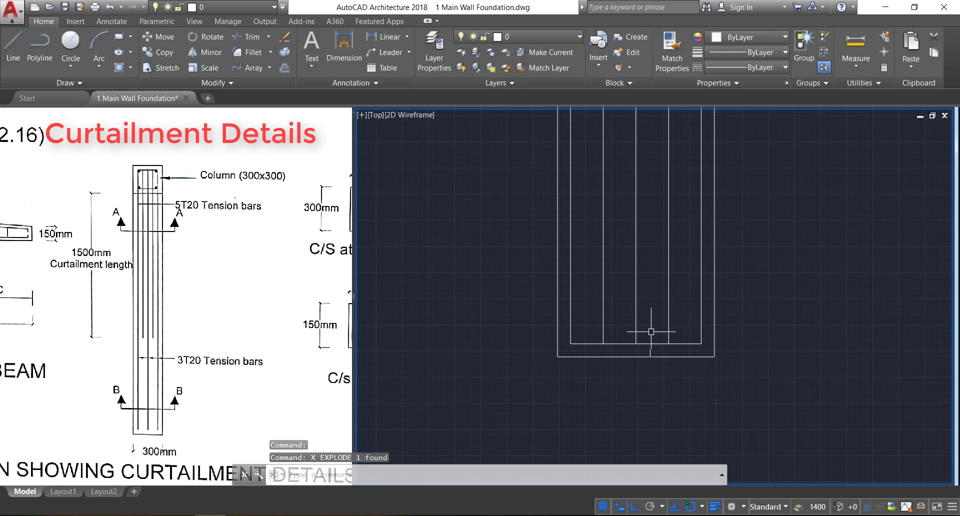
left_click(595, 344)
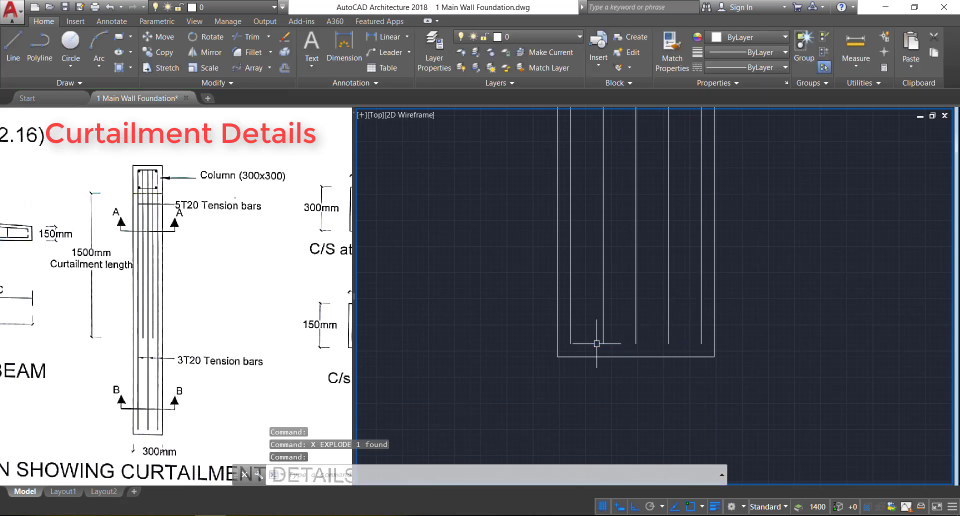
key("Delete")
scroll(673, 382, "down", 5)
scroll(657, 298, "up", 3)
scroll(657, 299, "up", 4)
scroll(804, 274, "up", 2)
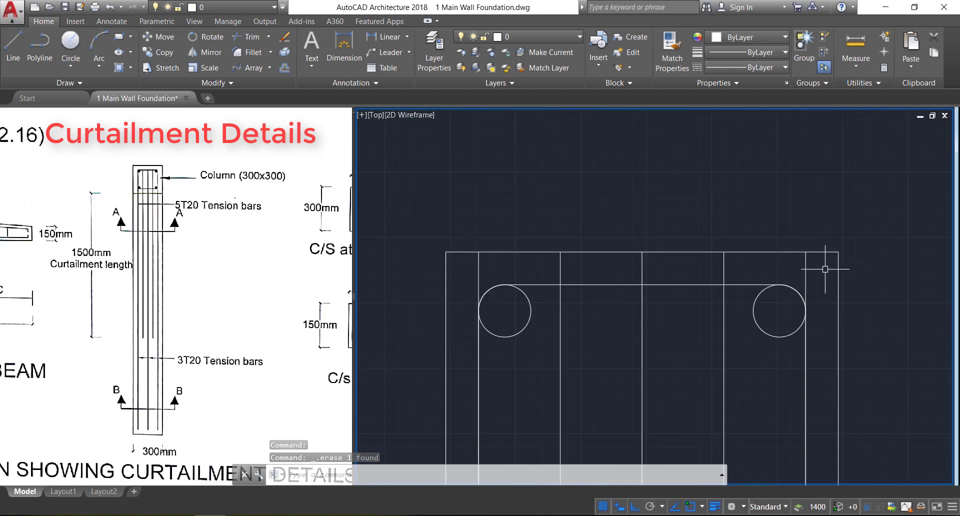
- Trim the bar lines with a crossing window at the curtailment line
type("TR")
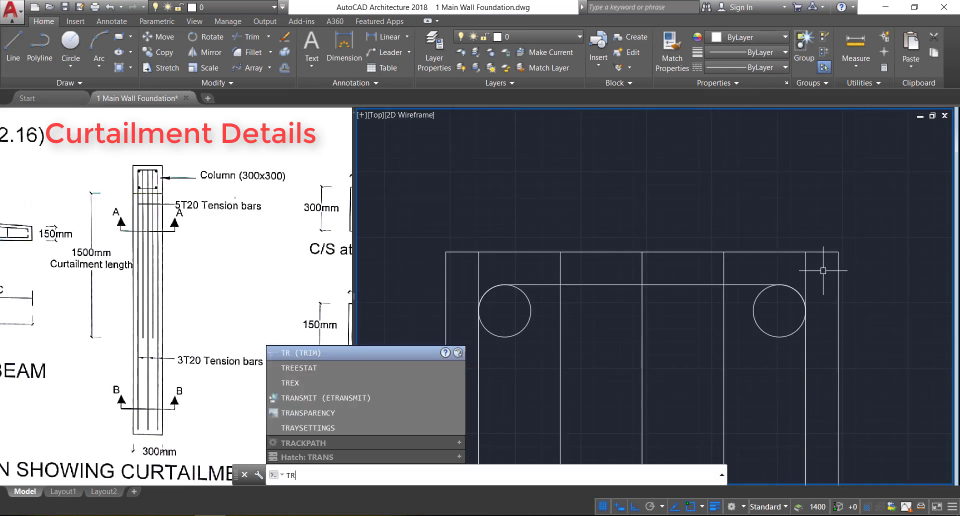
key("Return")
key("Return")
left_click(822, 271)
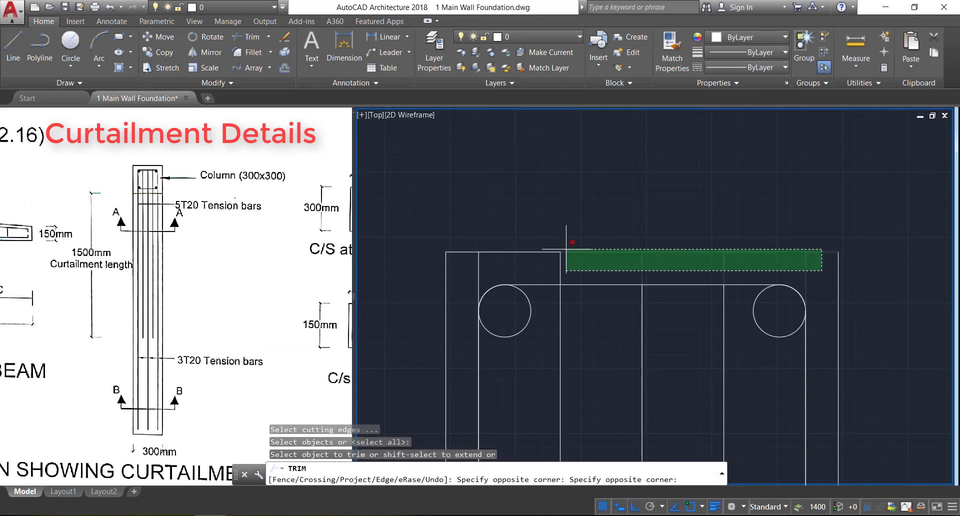
left_click(450, 261)
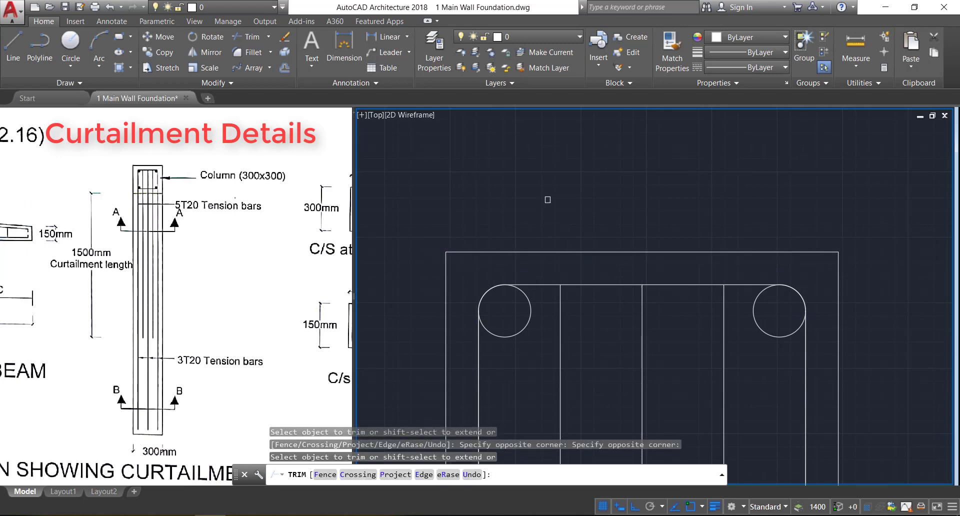
key("Escape")
scroll(555, 198, "down", 5)
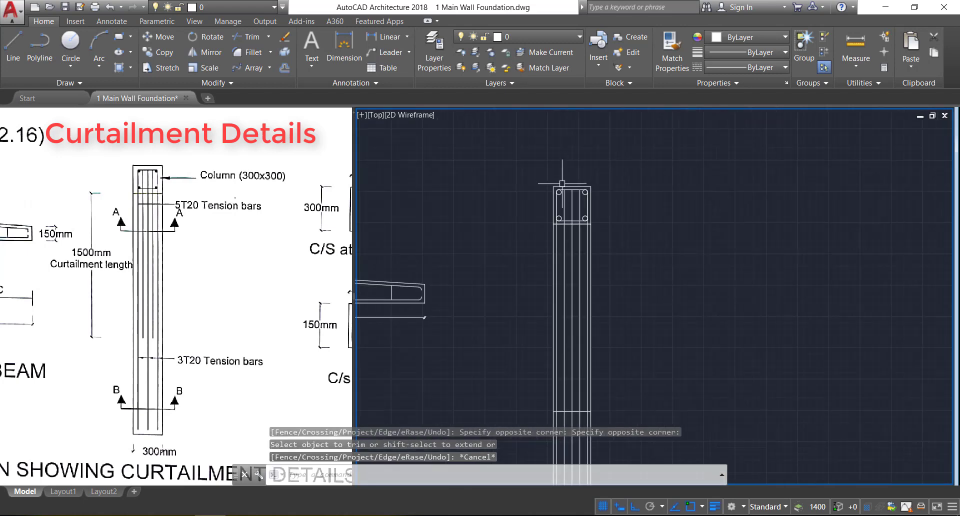
scroll(594, 260, "down", 1)
scroll(574, 368, "up", 1)
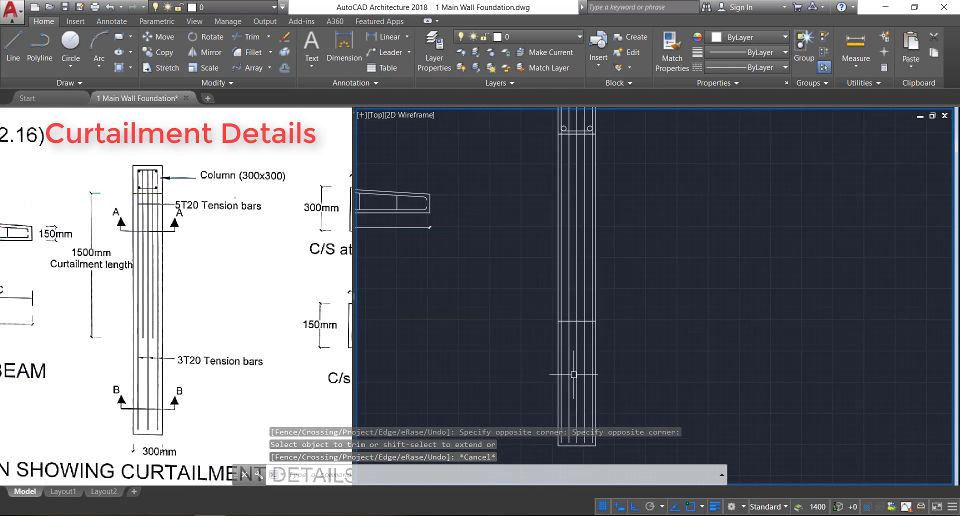
- Trim away the two vertical bar segments below the beam
type("tr")
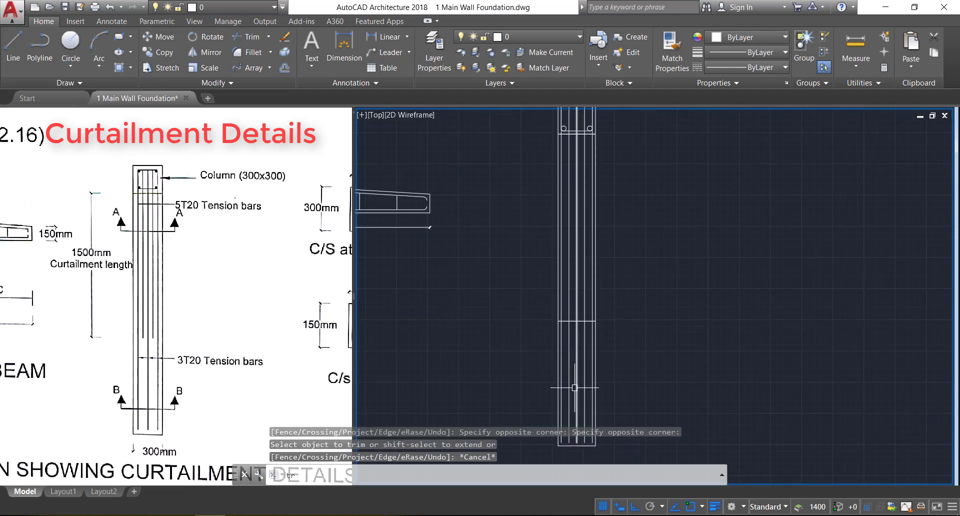
key("Return")
key("Return")
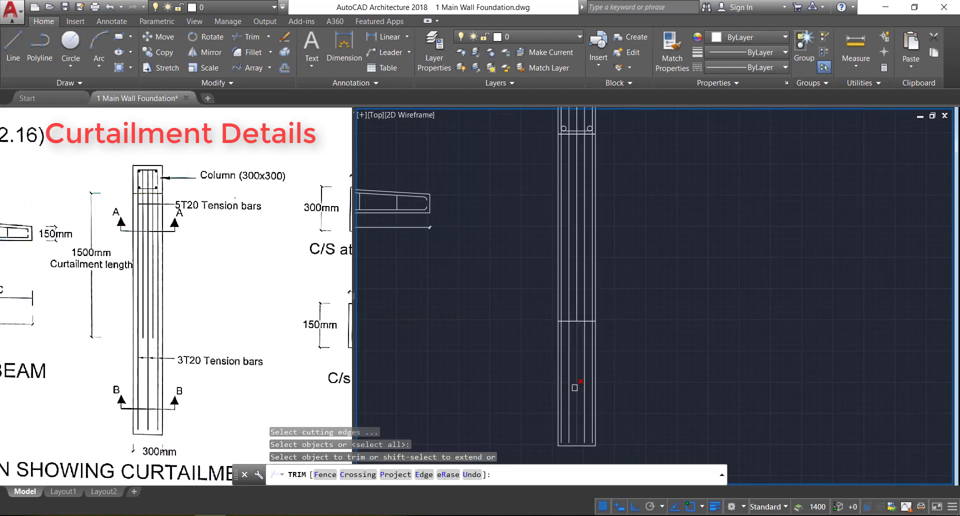
scroll(571, 404, "up", 2)
left_click(567, 347)
left_click(594, 331)
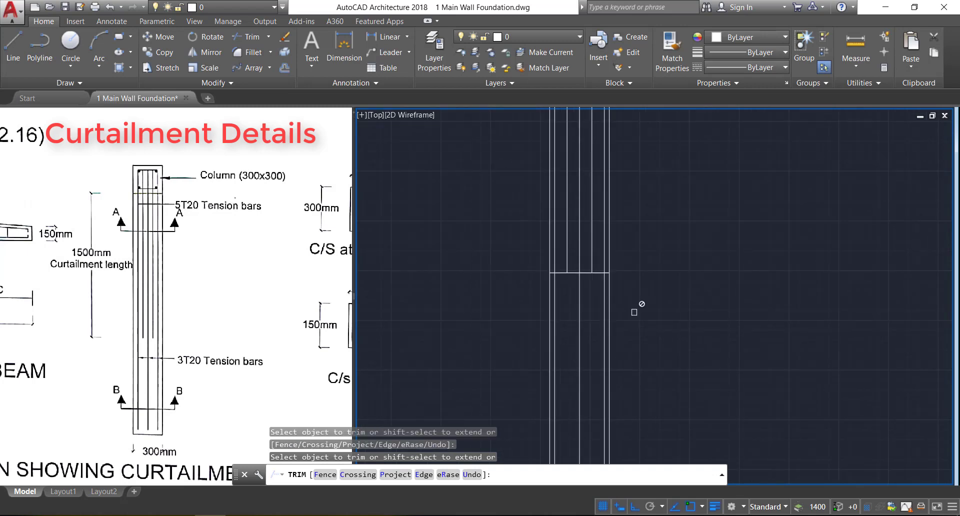
scroll(654, 255, "down", 2)
key("Escape")
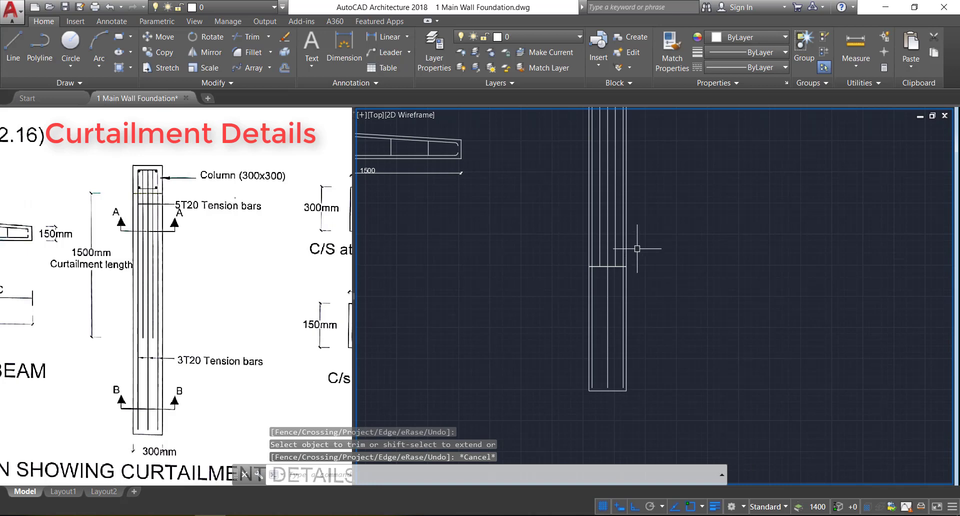
- Erase the two leftover horizontal lines across the column
scroll(617, 236, "up", 4)
left_click(582, 315)
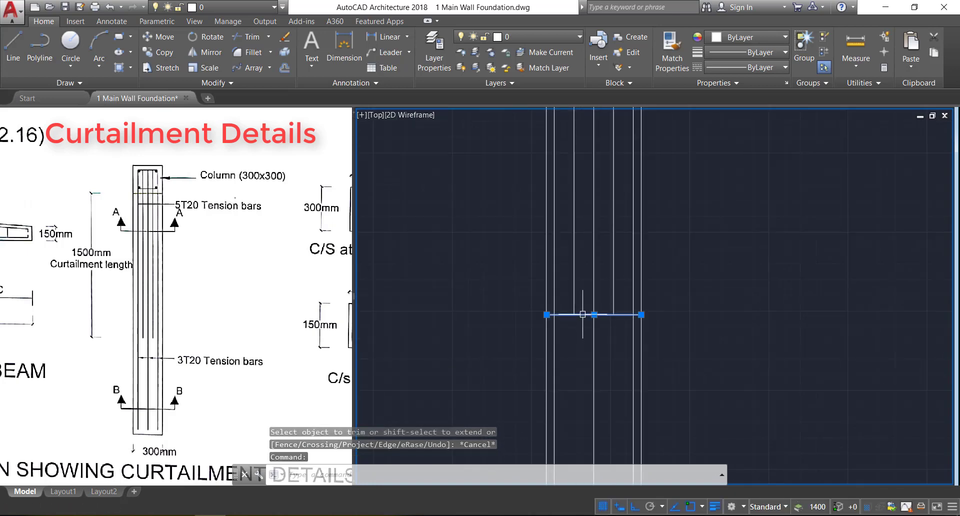
key("Delete")
left_click(580, 315)
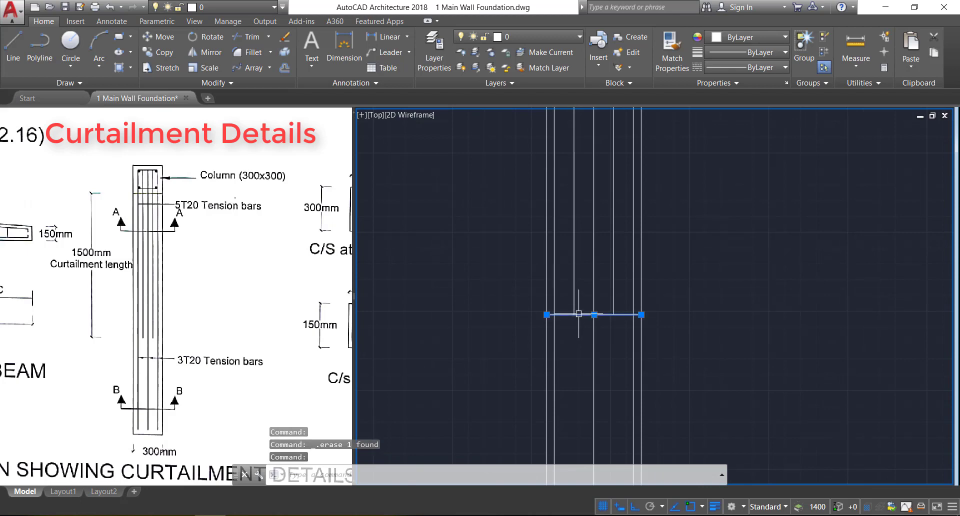
key("Delete")
scroll(625, 308, "down", 4)
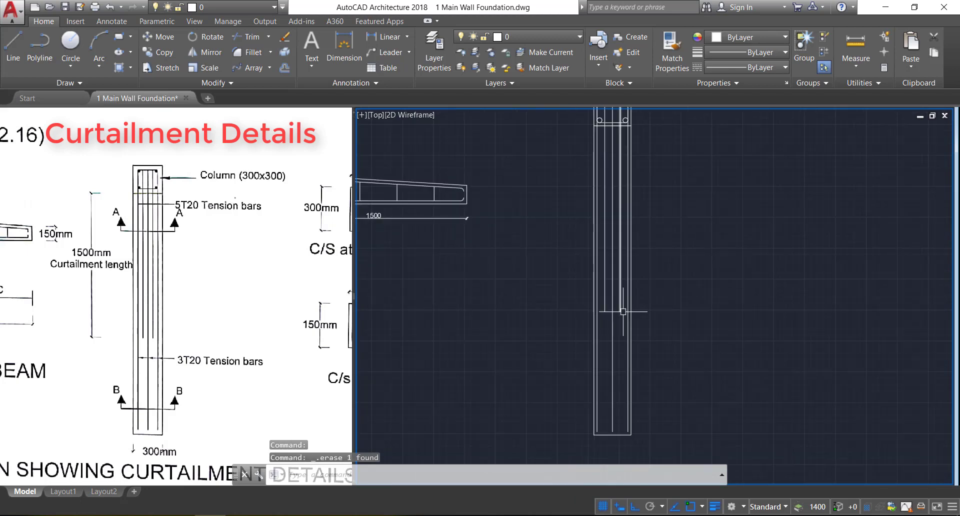
- Window-select all thirteen column and beam objects and erase them
middle_click_drag(648, 285, 591, 274)
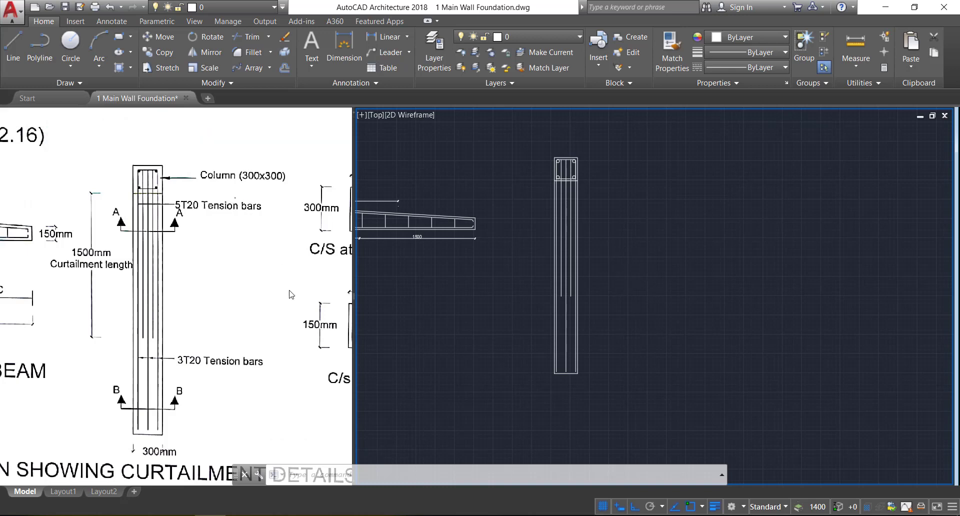
middle_click_drag(292, 295, 275, 290)
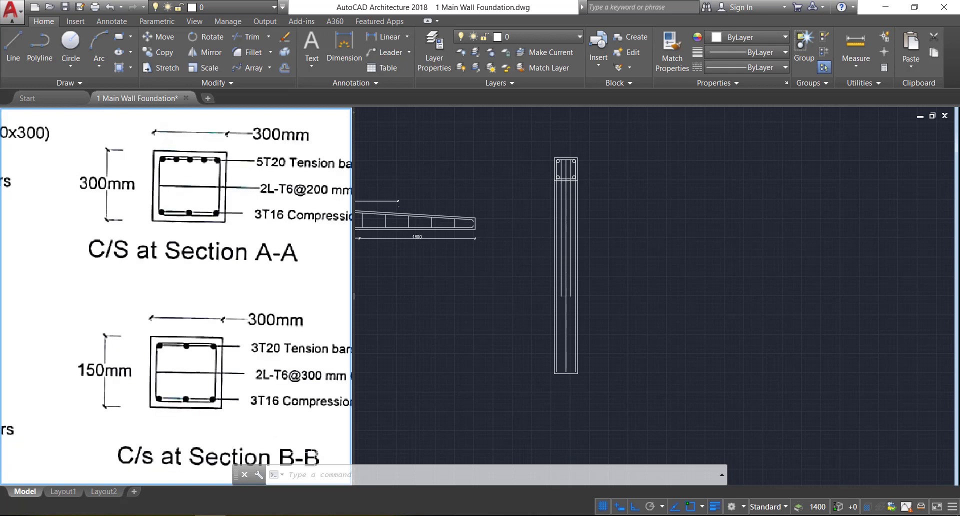
left_click_drag(677, 290, 380, 190)
key("Delete")
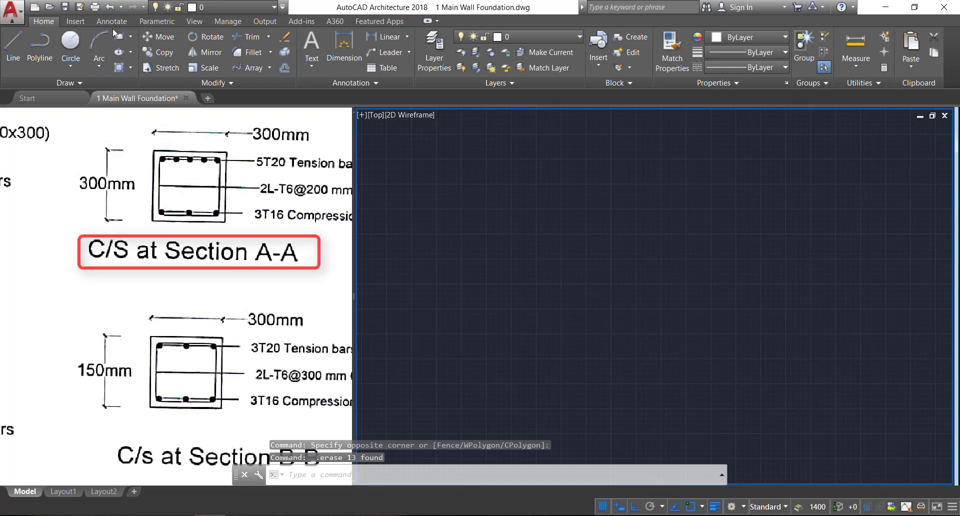
- Draw a 300 × 300 square as the Section A-A outline
left_click(119, 67)
left_click(492, 203)
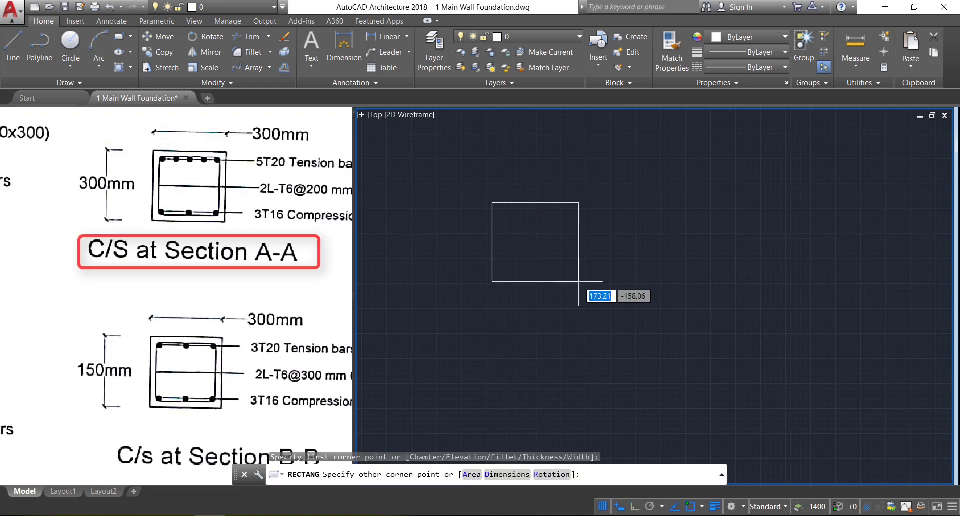
type("d")
key("Return")
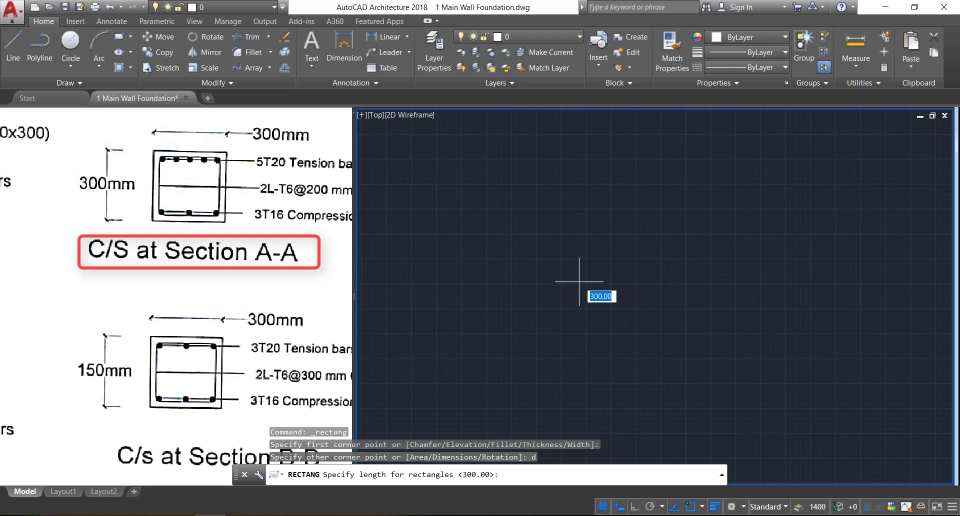
type("300")
key("Return")
type("300")
key("Return")
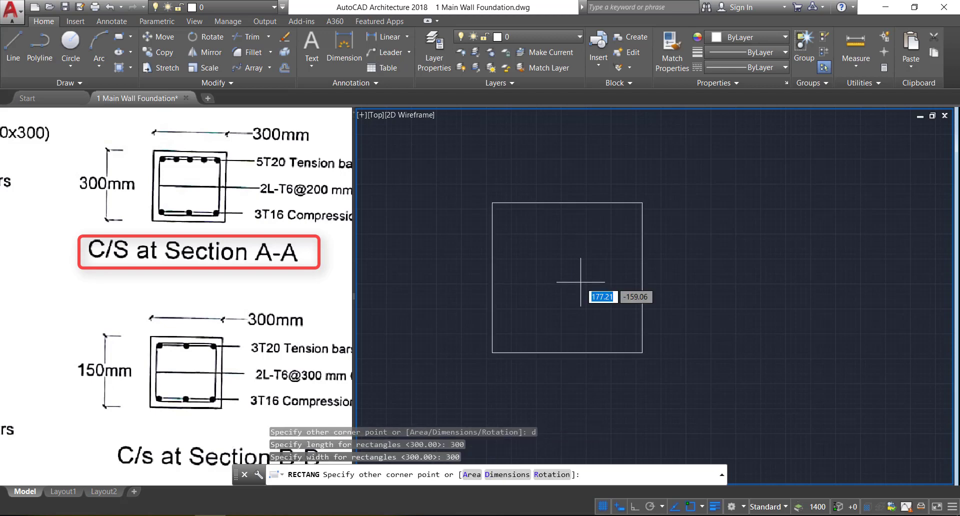
left_click(581, 281)
- Offset the square 25 inward to form the stirrup outline
type("o")
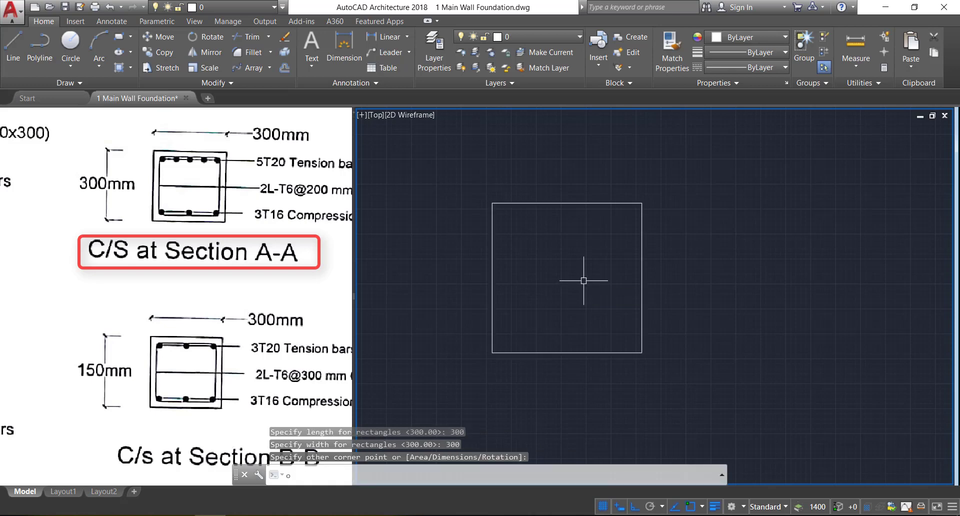
key("Return")
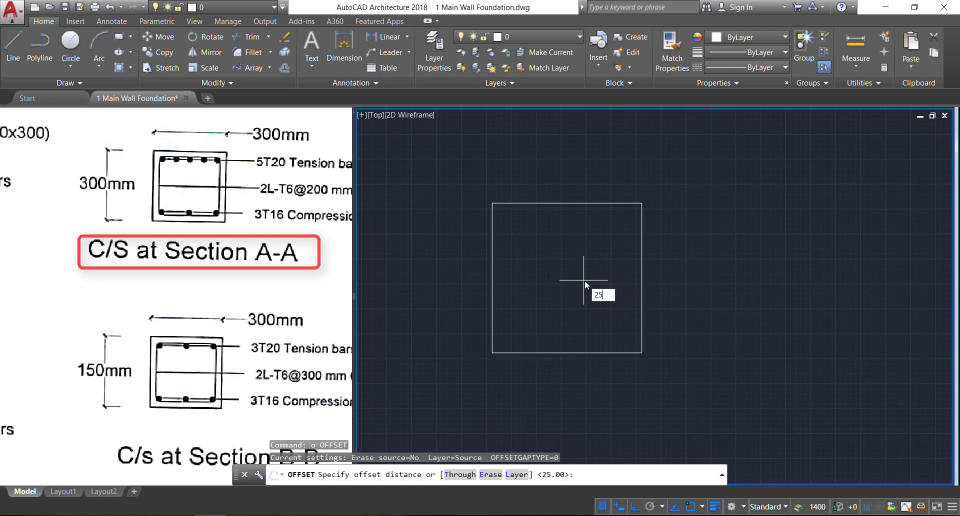
type("25")
key("Return")
left_click(598, 352)
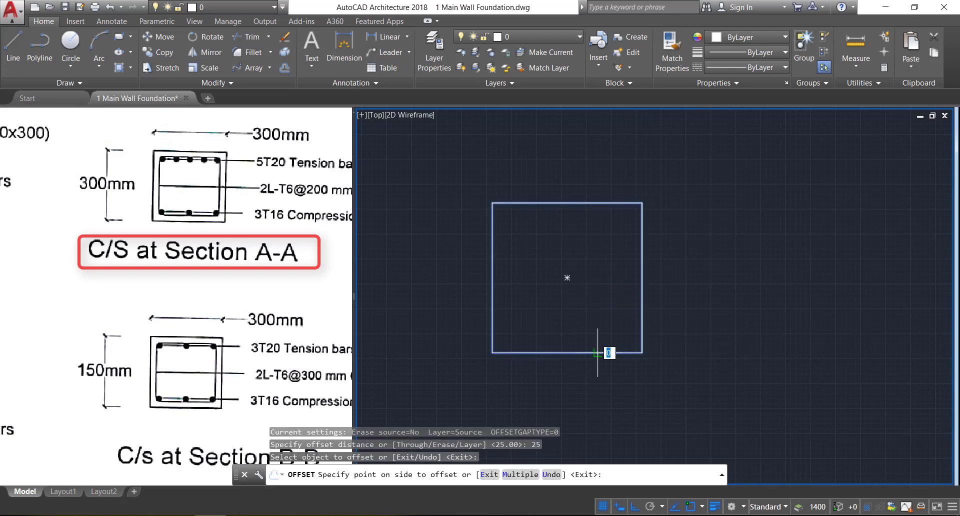
left_click(586, 319)
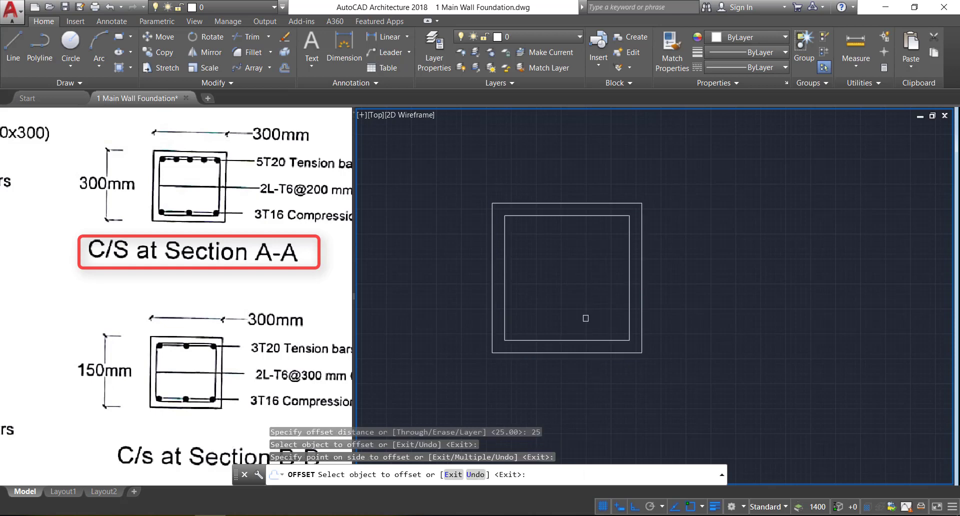
key("Escape")
type("f")
key("Return")
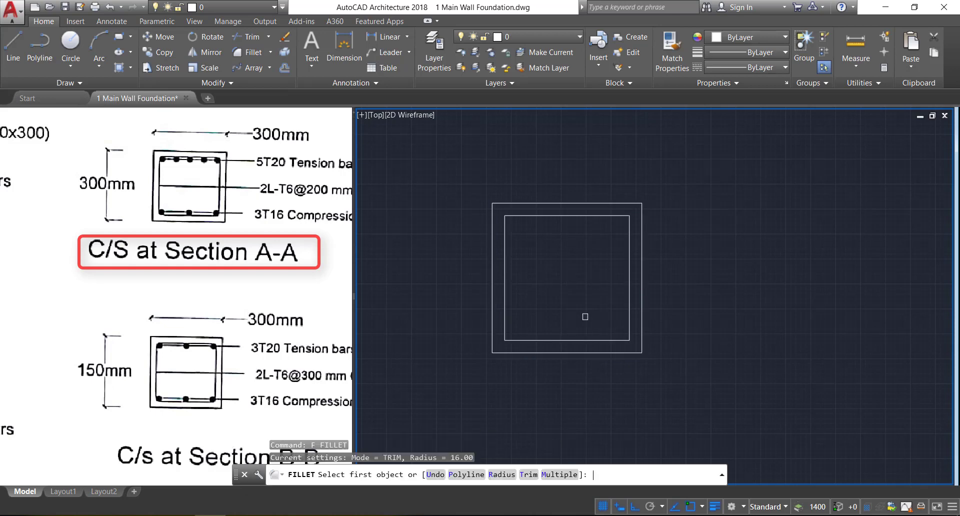
- Fillet the inner square's top-left and top-right corners at radius 10
left_click(501, 474)
type("10")
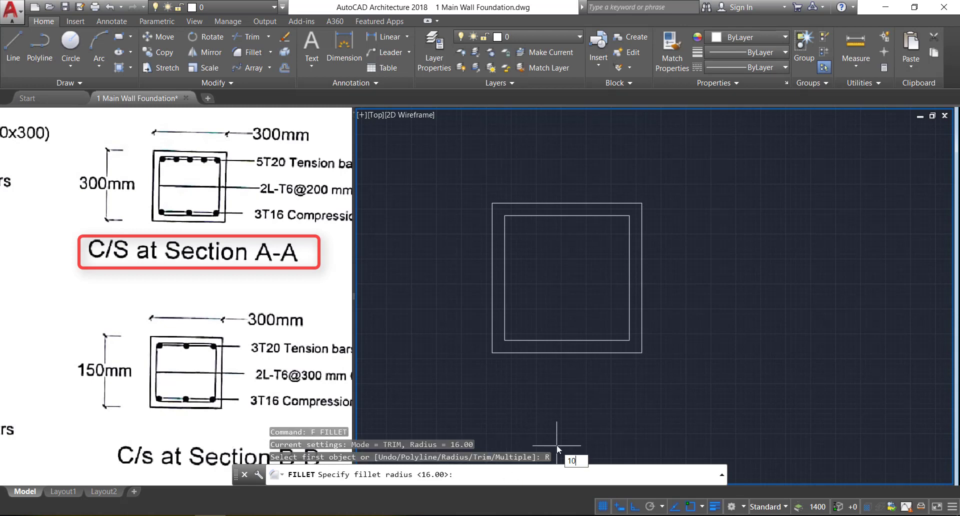
key("Return")
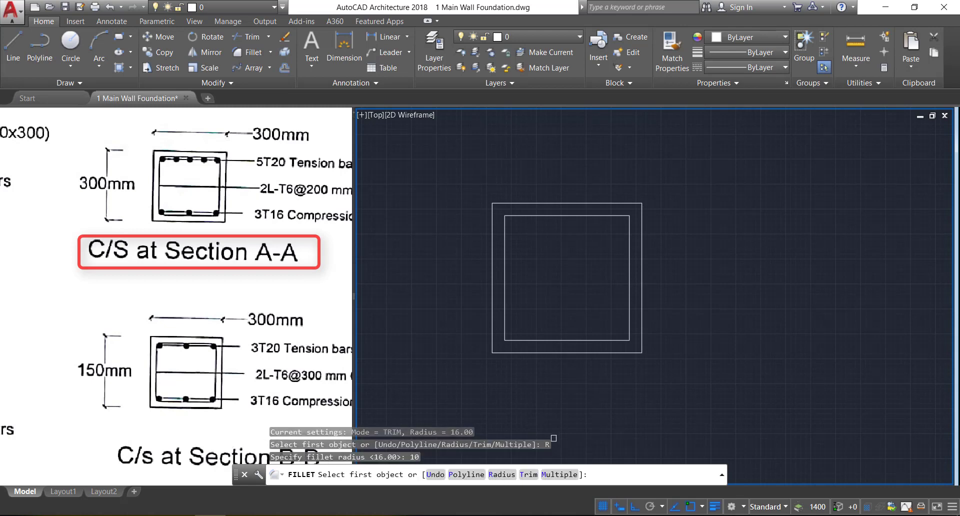
left_click(520, 217)
left_click(506, 230)
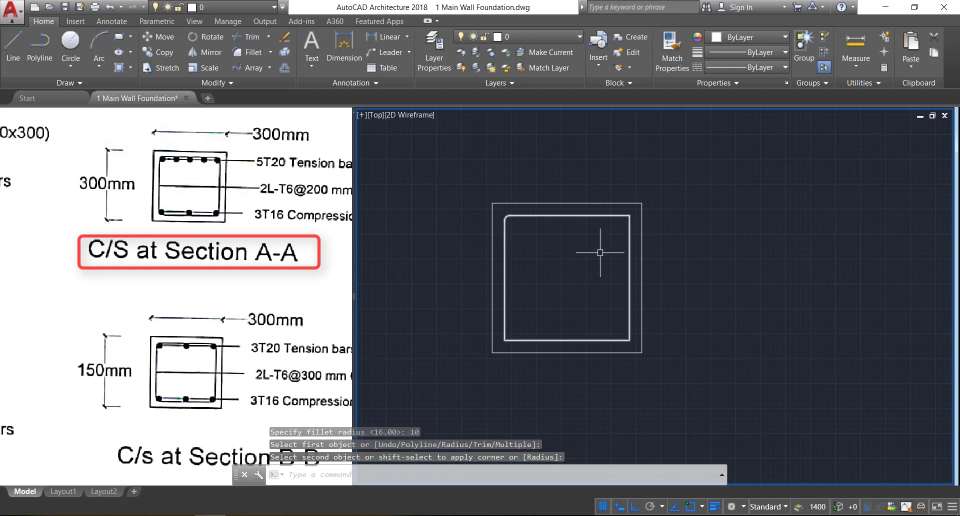
key("Return")
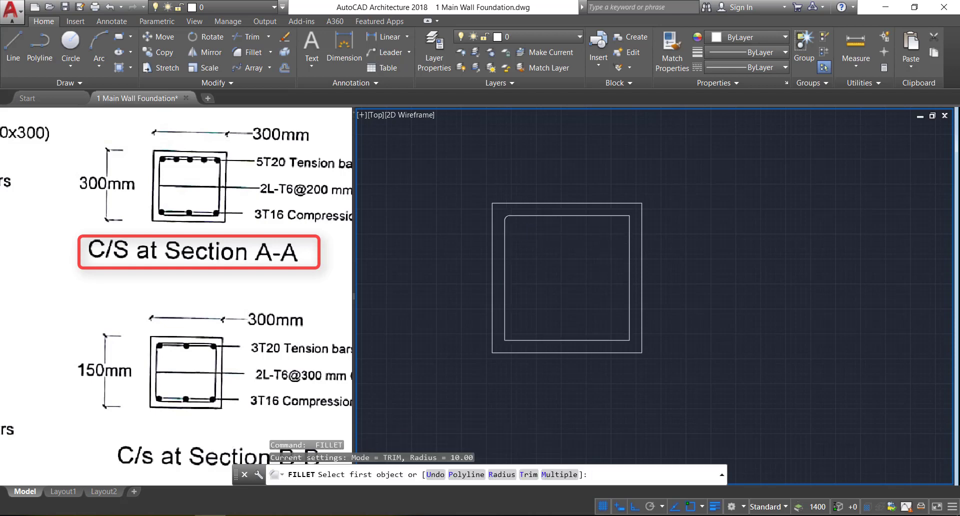
left_click(615, 218)
left_click(630, 236)
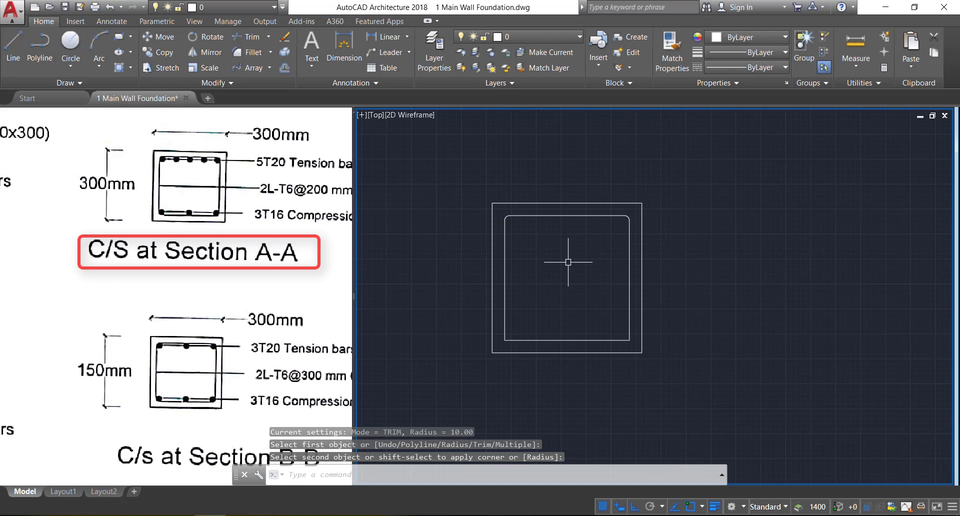
key("Return")
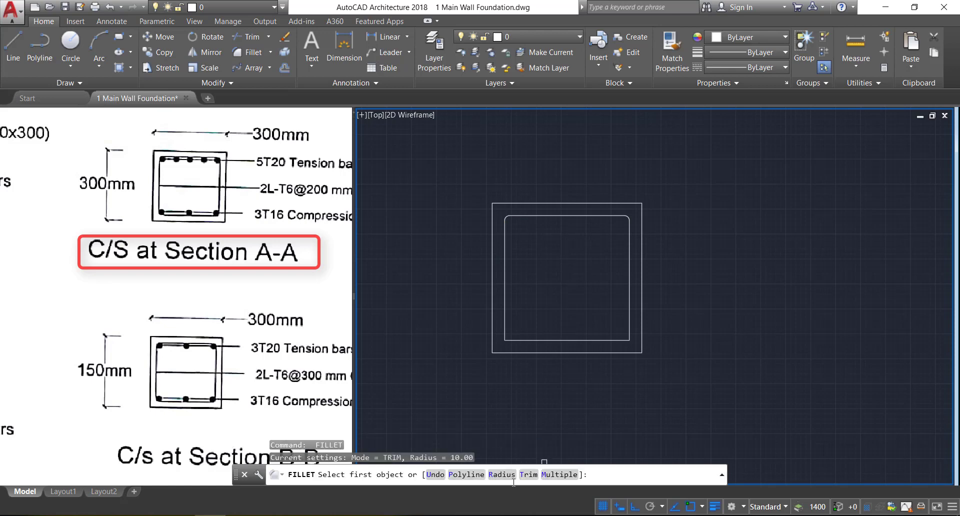
- Fillet the inner square's bottom-left corner at radius 8
left_click(503, 474)
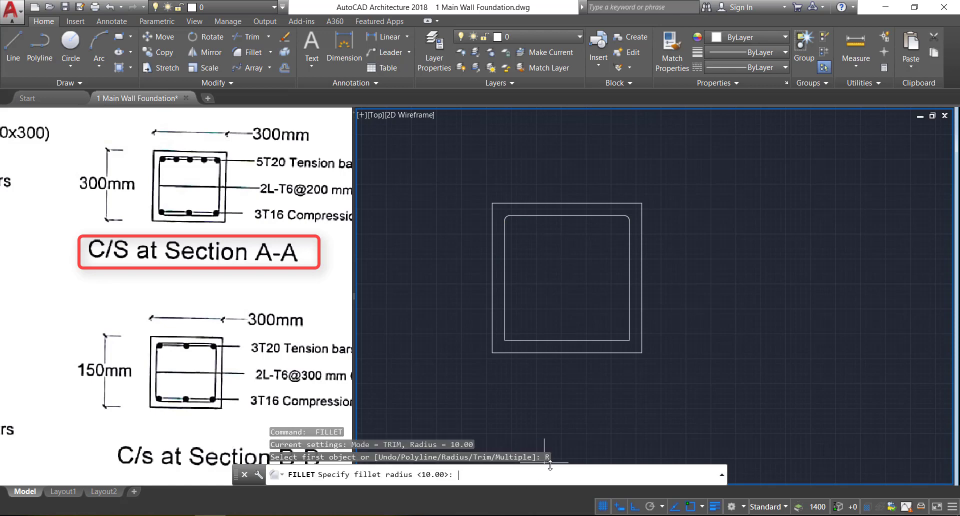
key("Return")
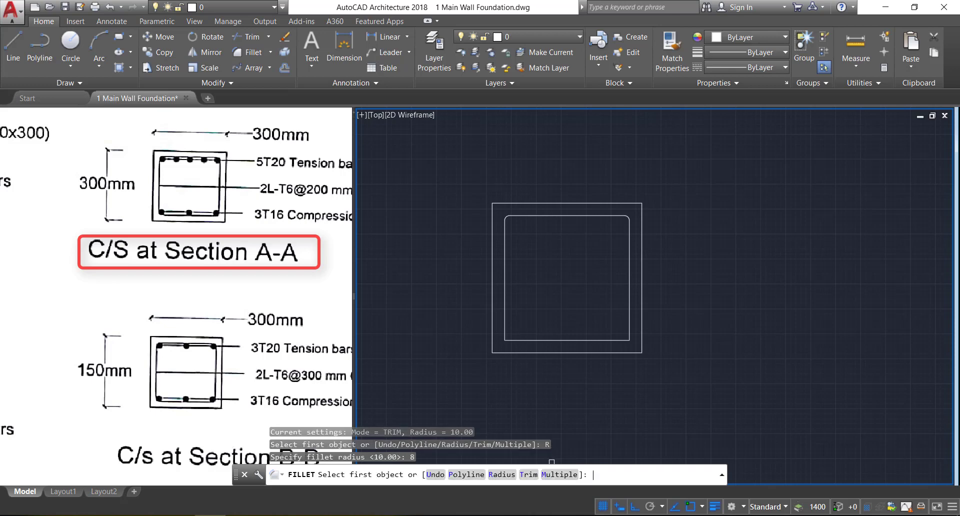
left_click(504, 336)
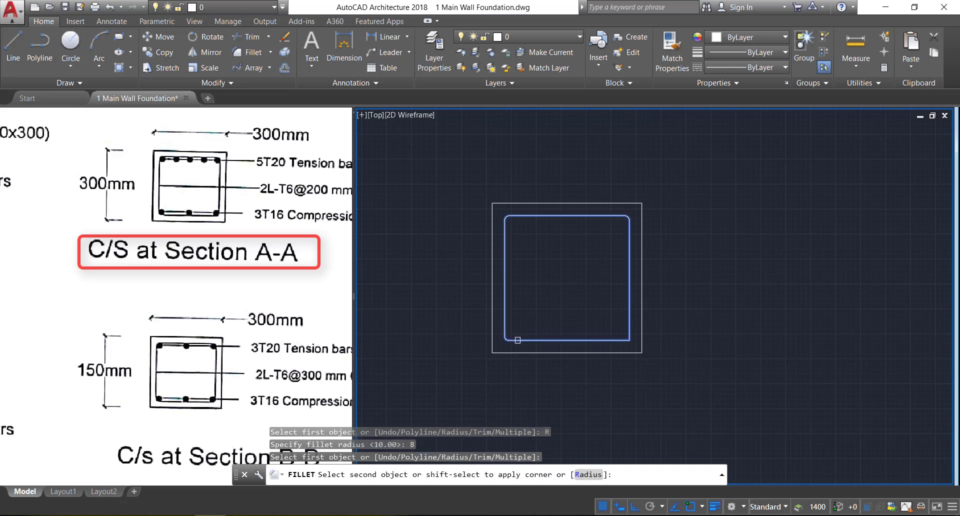
left_click(515, 340)
key("Return")
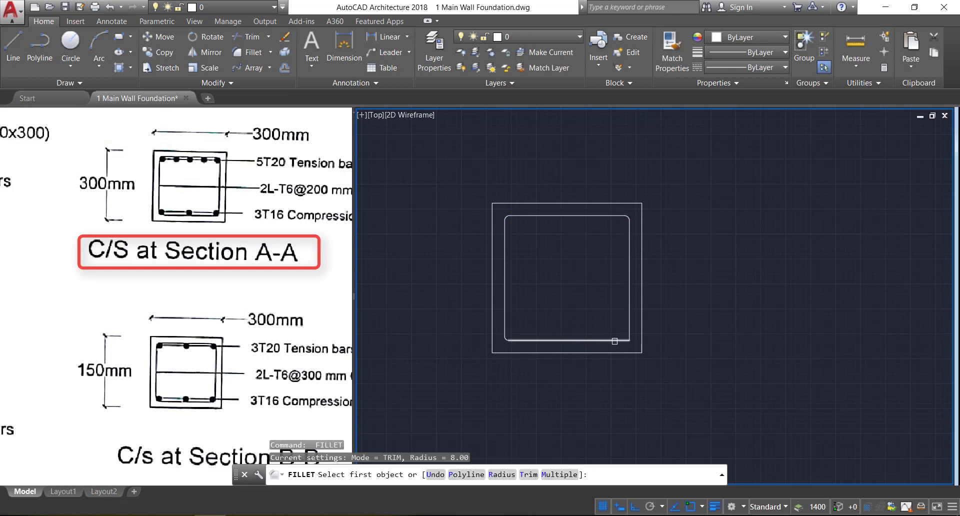
left_click(614, 339)
- Round the stirrup's last corner and explode both squares into separate lines
left_click(629, 325)
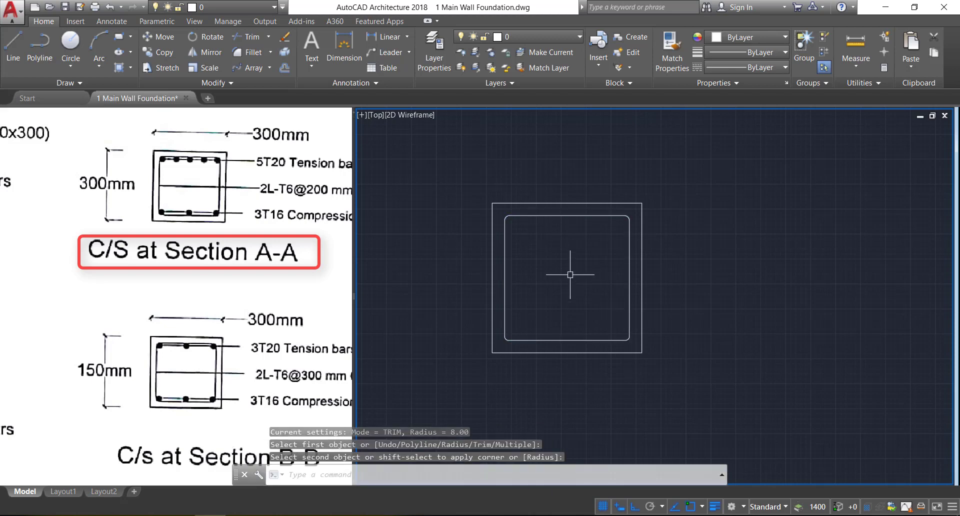
left_click(673, 373)
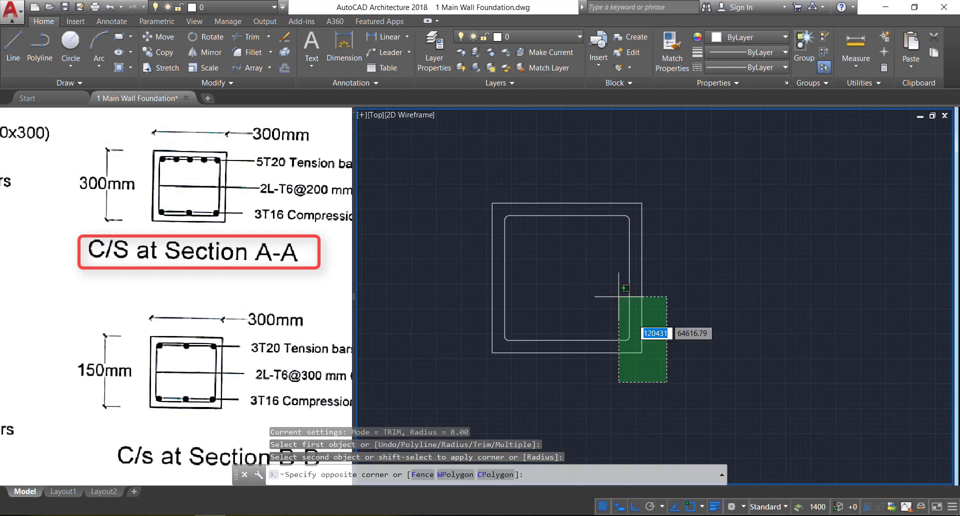
left_click(472, 167)
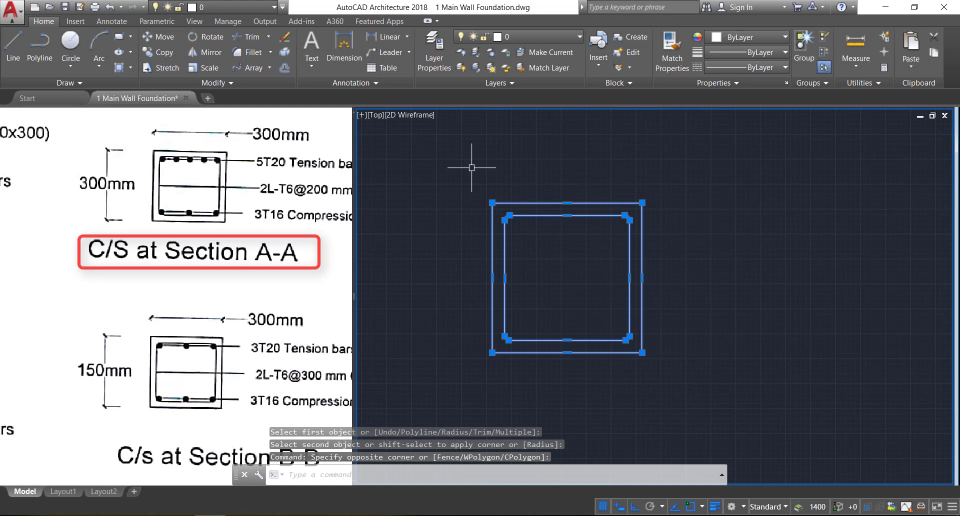
type("x")
key("Return")
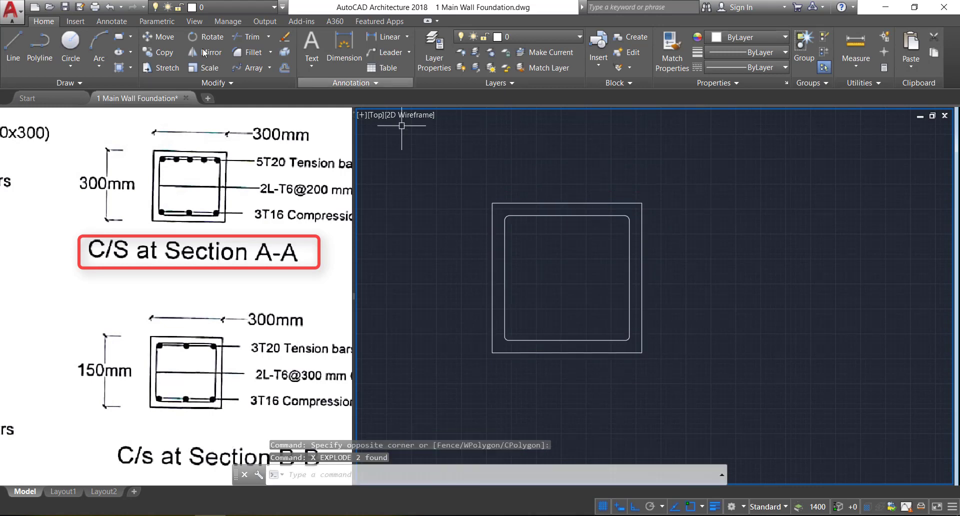
- Draw a radius-10 bar circle at the stirrup's inner top-left corner
left_click(75, 42)
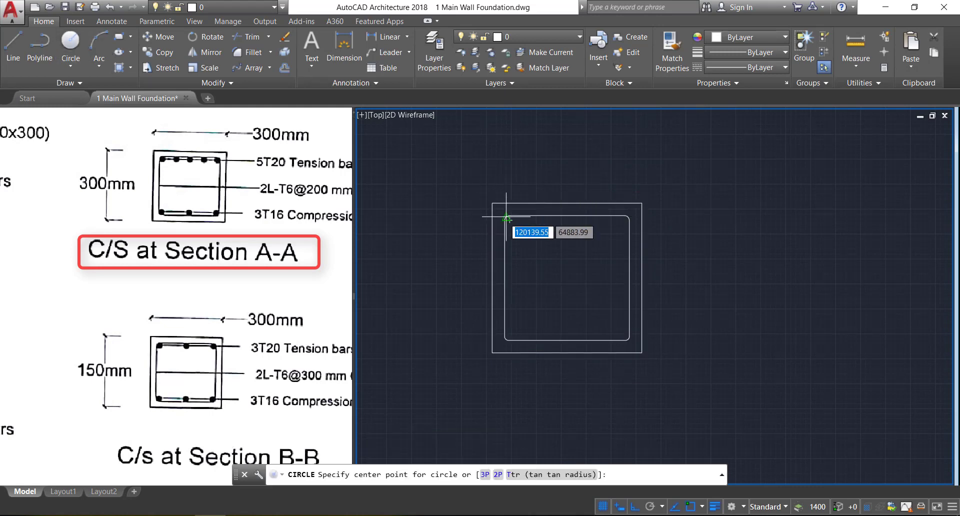
scroll(500, 213, "up", 5)
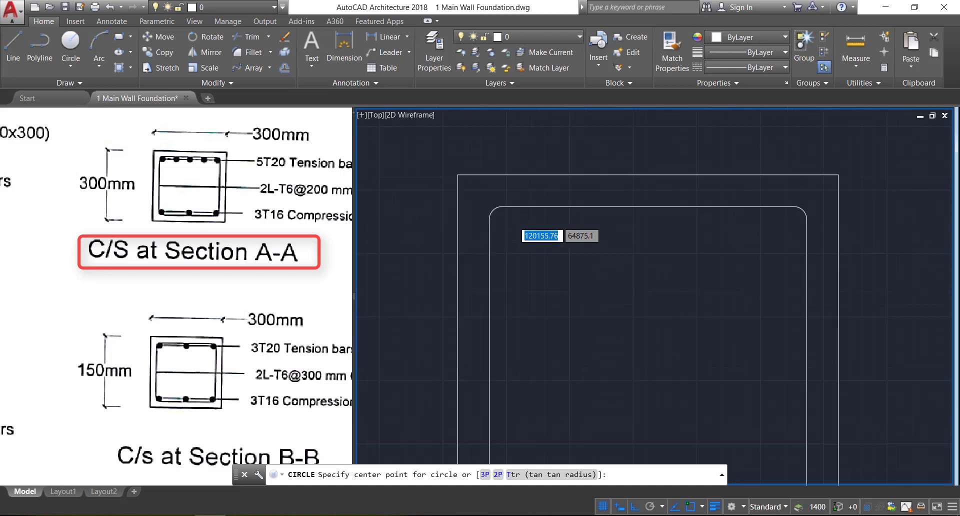
left_click(495, 218)
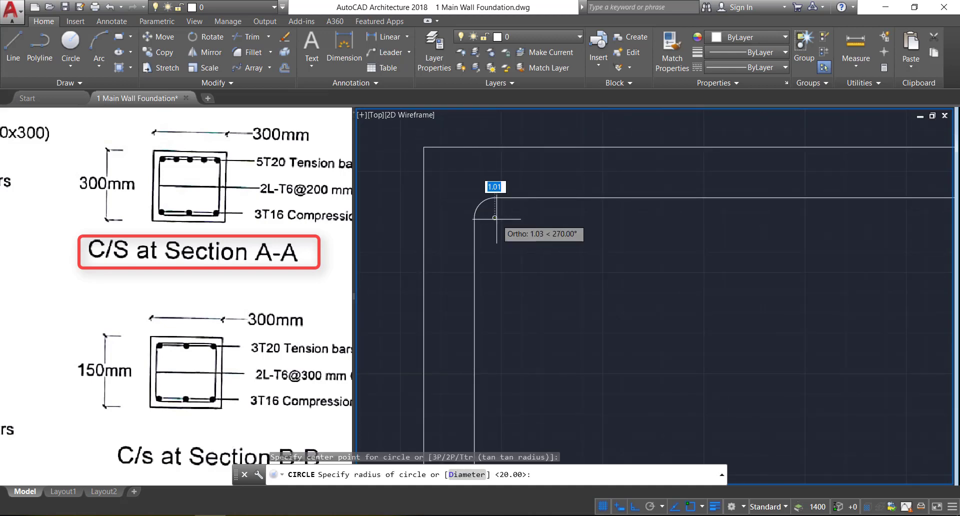
type("10")
key("Return")
left_click(532, 261)
left_click(489, 220)
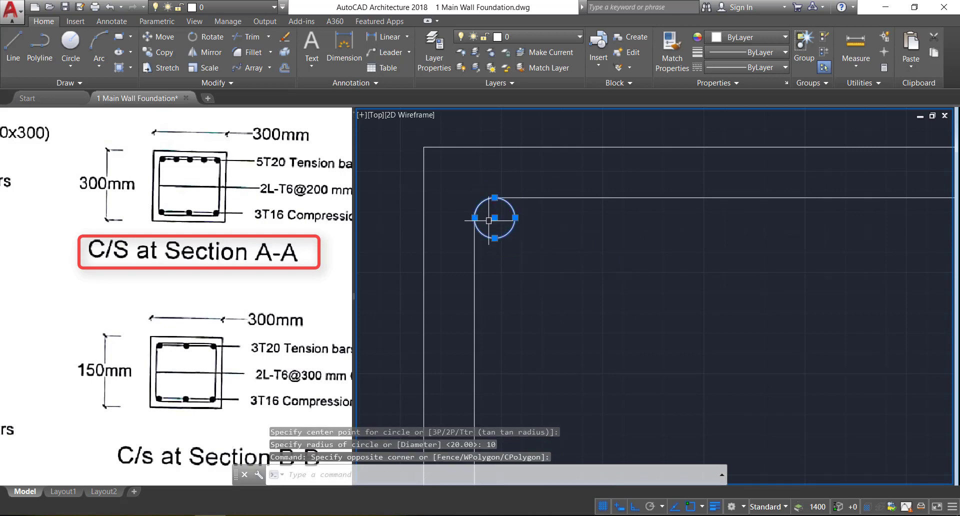
left_click(254, 71)
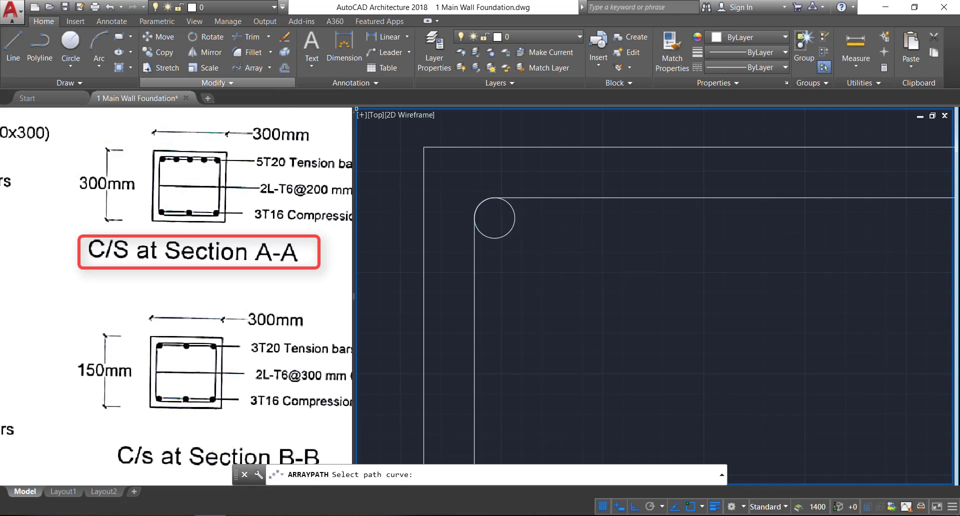
- Path-array the bar circle along the stirrup's top line as 5 items, divided 37.5 apart
scroll(509, 235, "down", 1)
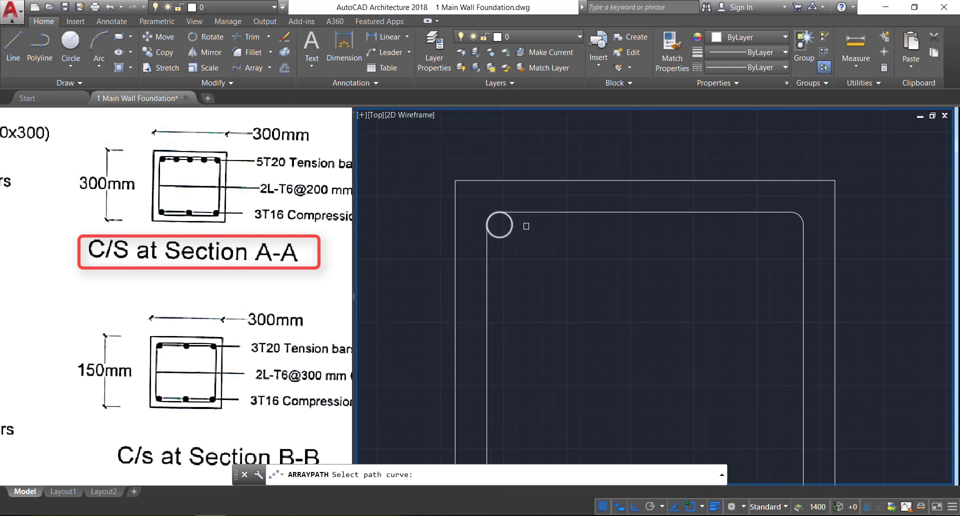
left_click(561, 216)
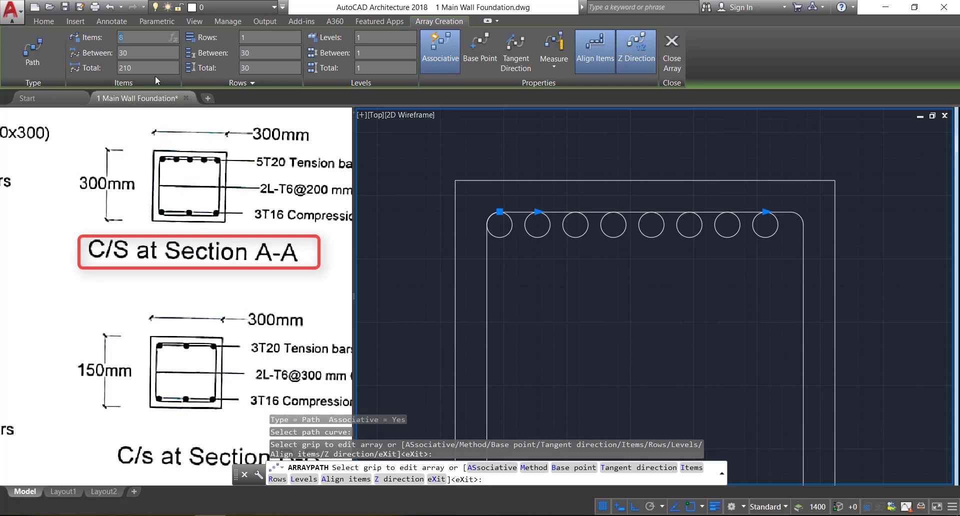
key("Return")
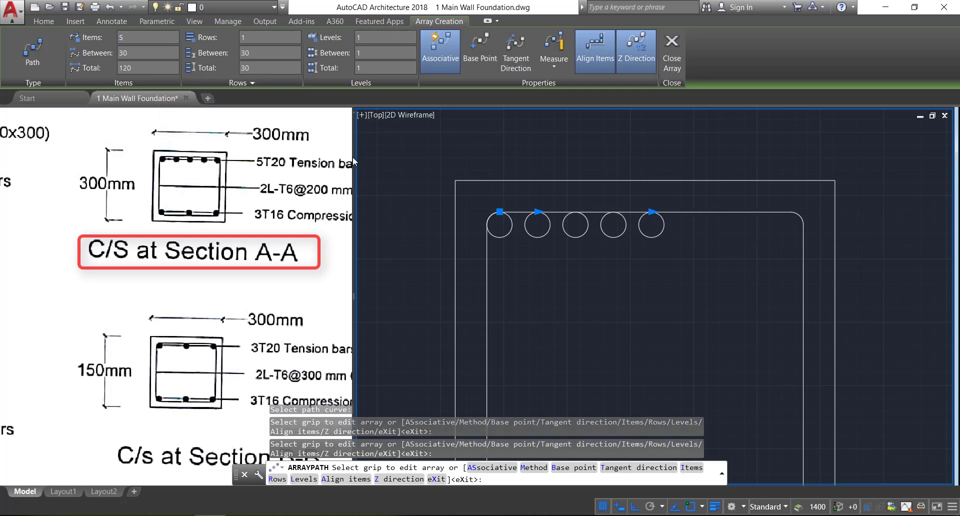
left_click(553, 68)
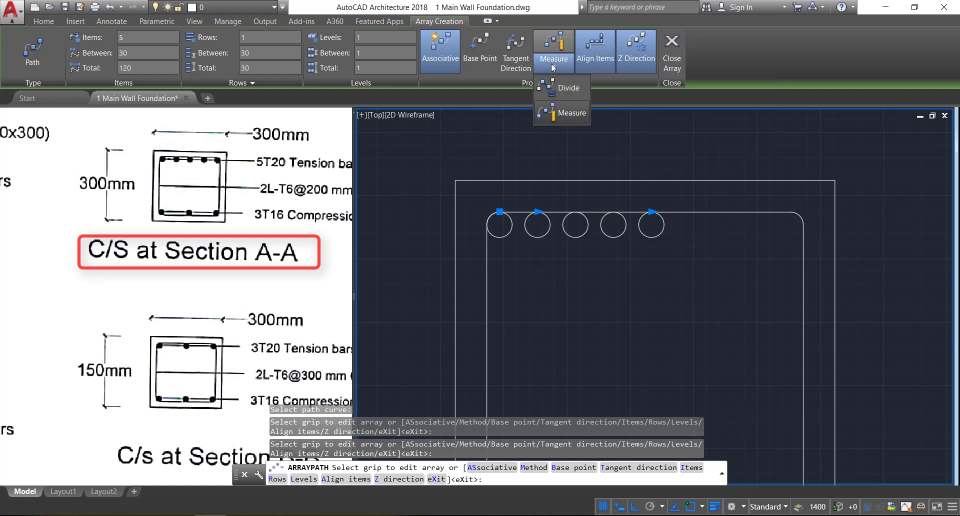
left_click(561, 89)
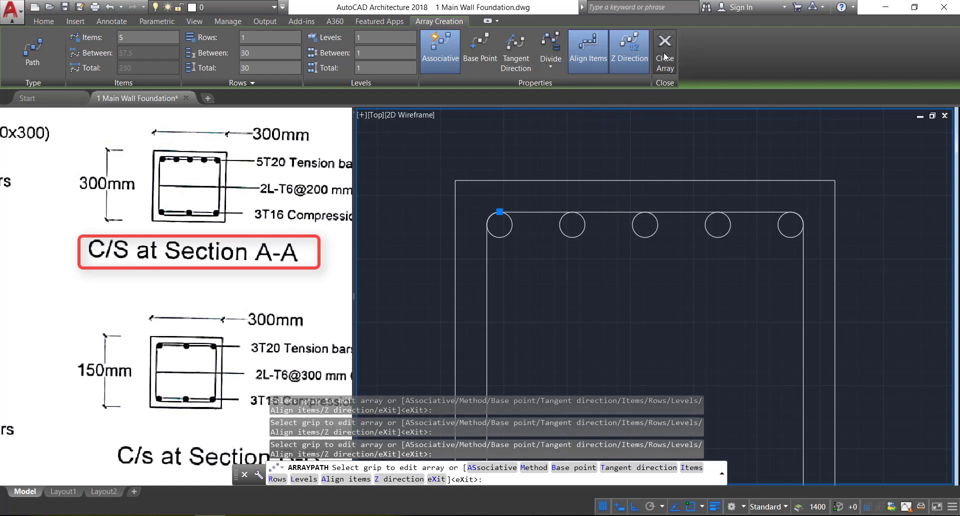
left_click(672, 50)
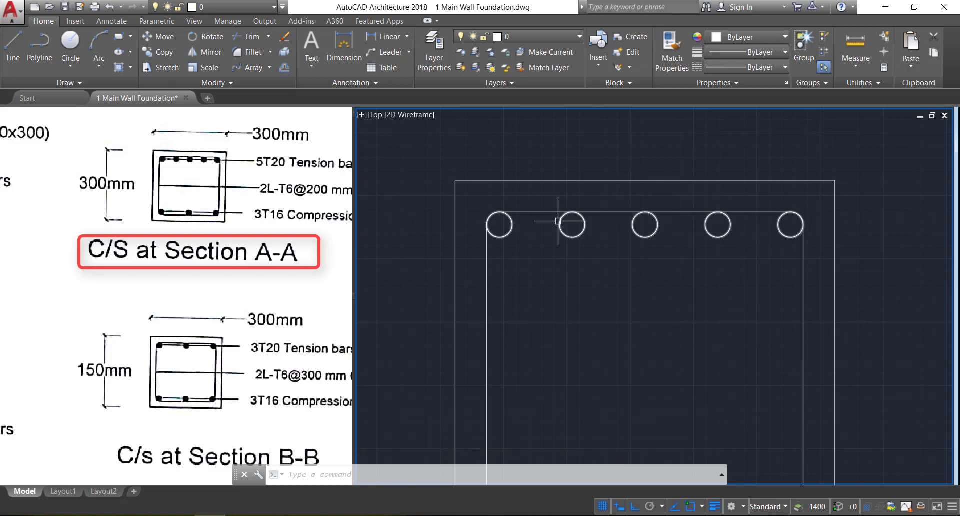
- Draw a radius-8 bar circle at the inner stirrup's bottom-left corner
scroll(596, 172, "down", 4)
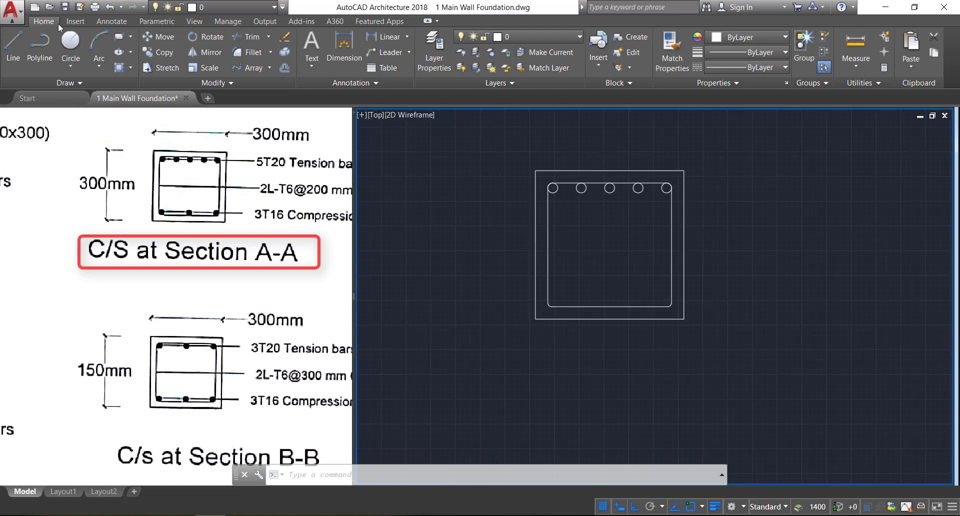
left_click(71, 44)
scroll(550, 294, "up", 4)
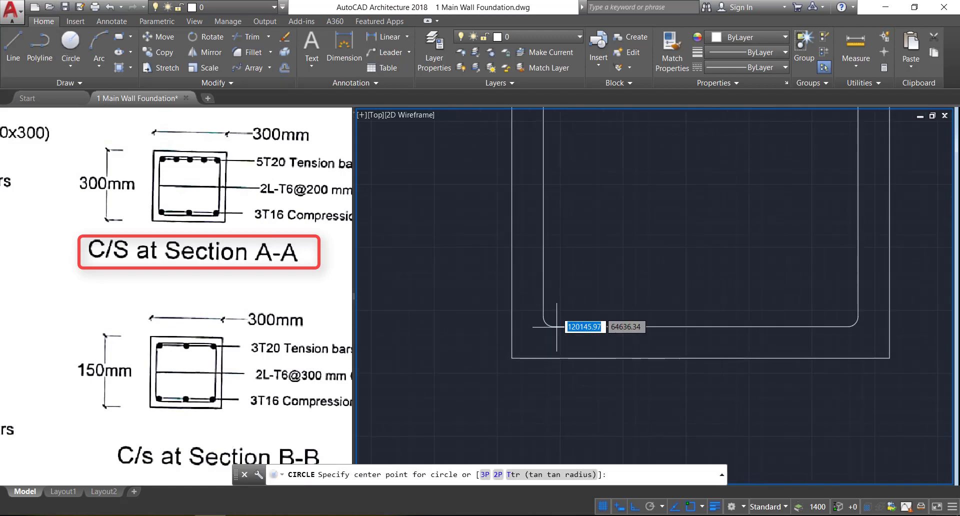
left_click(554, 316)
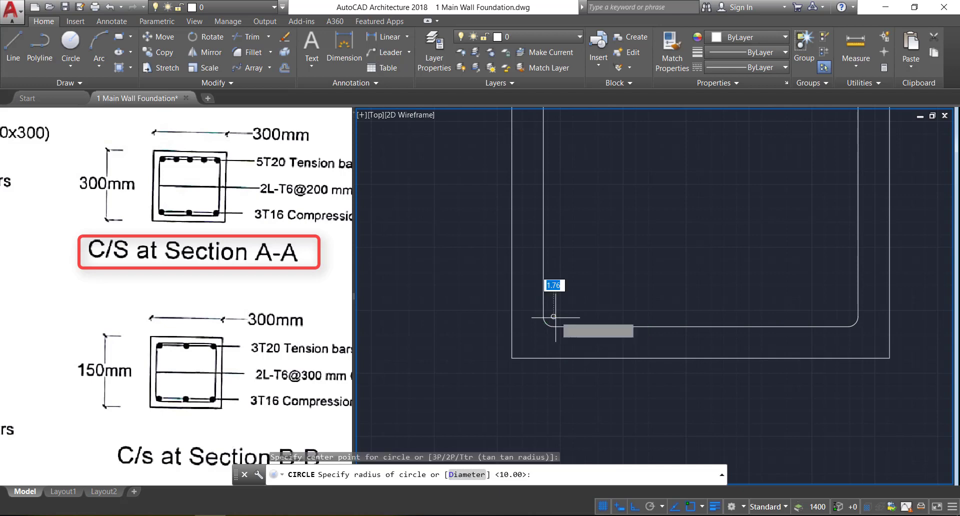
scroll(564, 337, "up", 4)
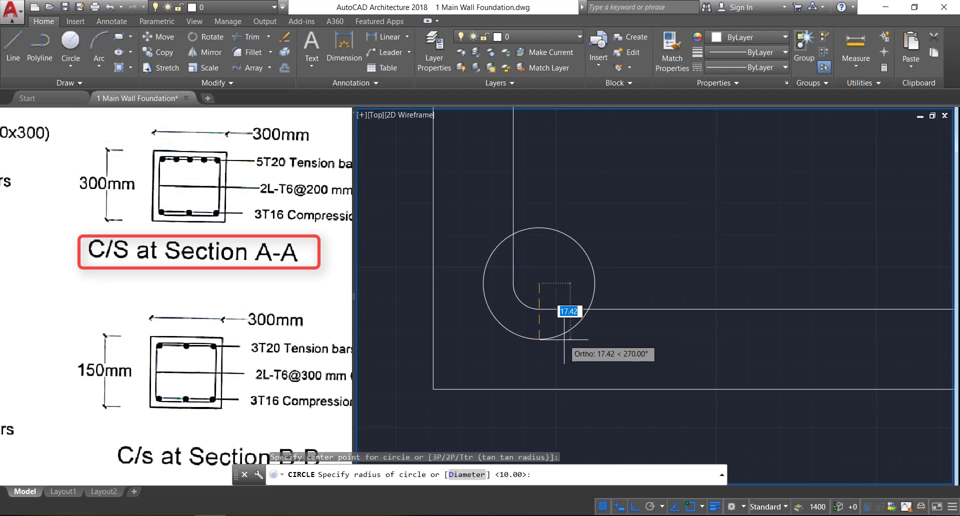
key("Return")
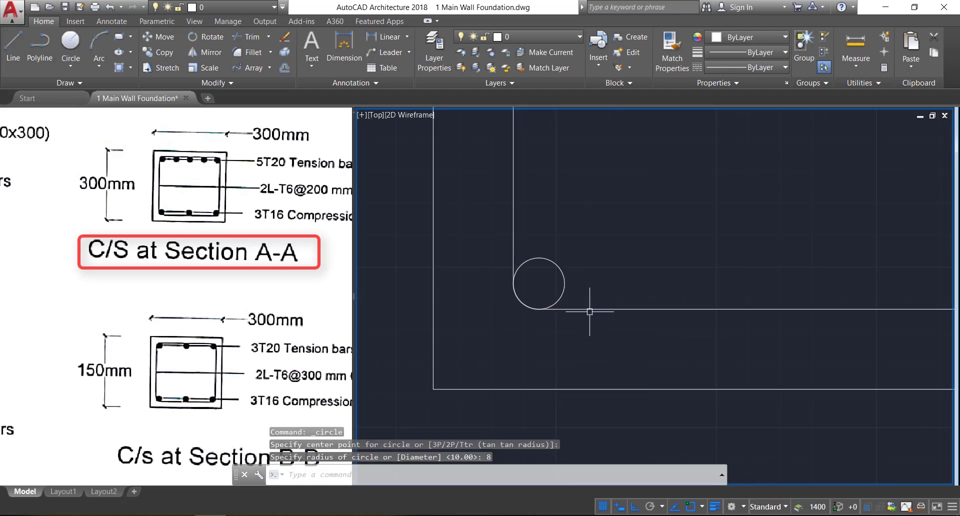
- Path-array the circle along the stirrup's bottom line as 3 evenly divided bars
left_click(581, 293)
left_click(550, 278)
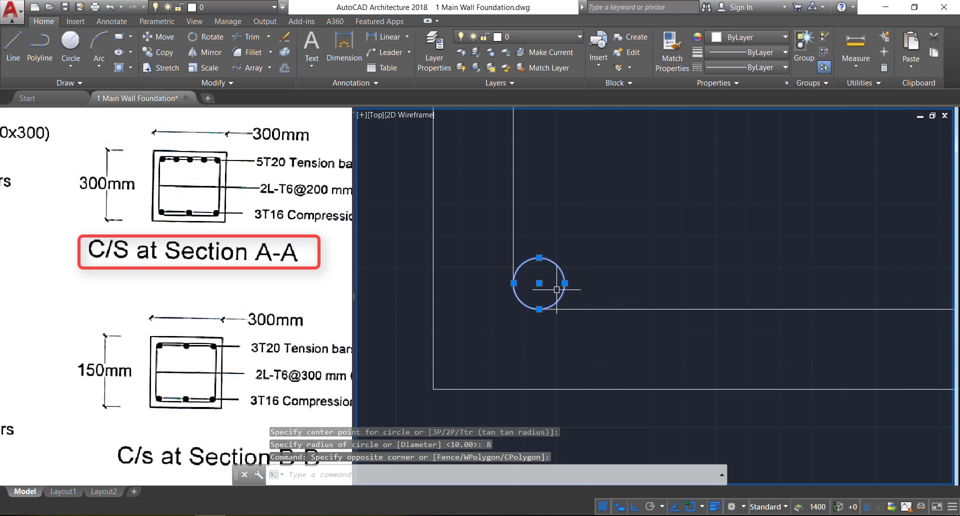
left_click(248, 69)
scroll(607, 350, "down", 2)
scroll(572, 325, "down", 1)
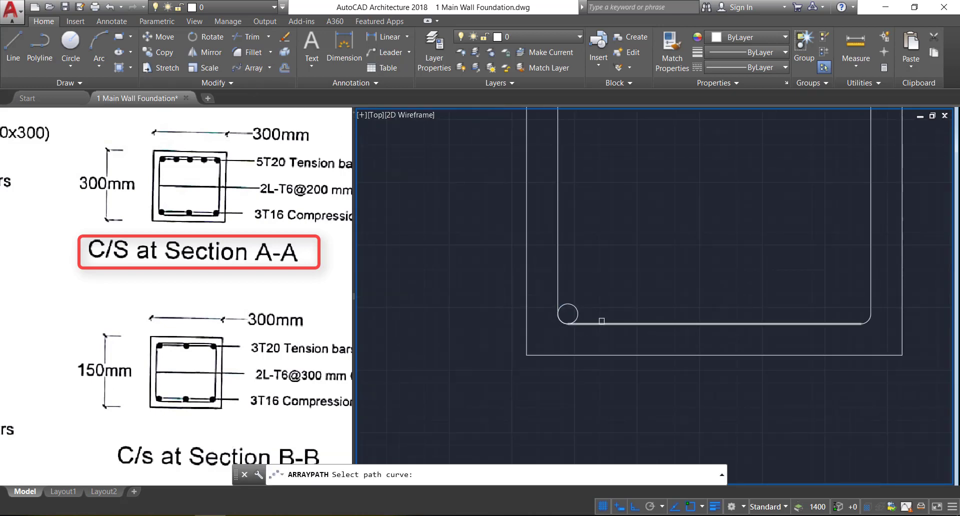
left_click(601, 323)
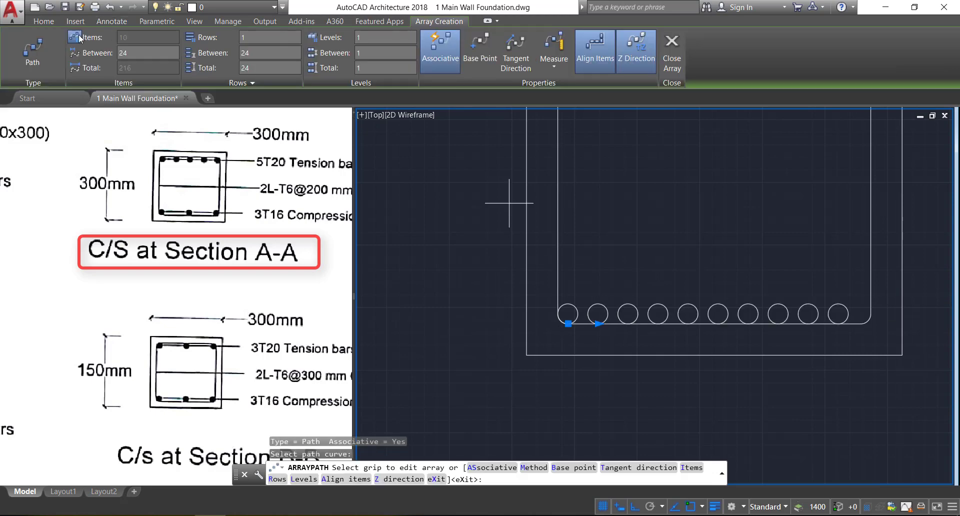
type("3")
key("Return")
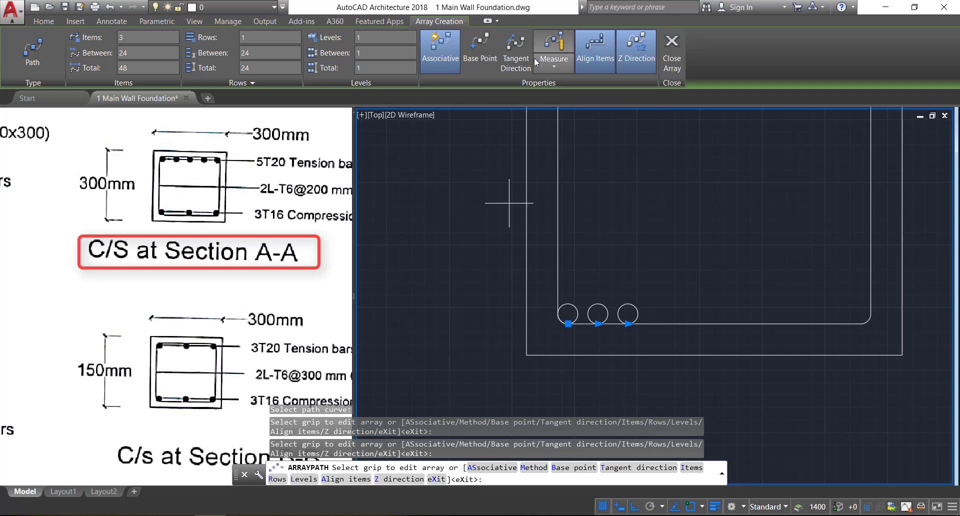
left_click(553, 69)
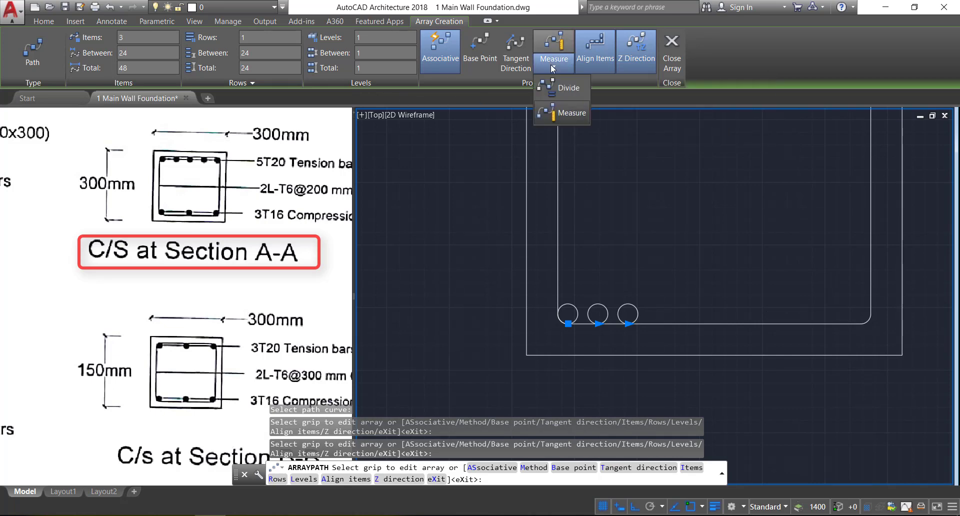
left_click(567, 88)
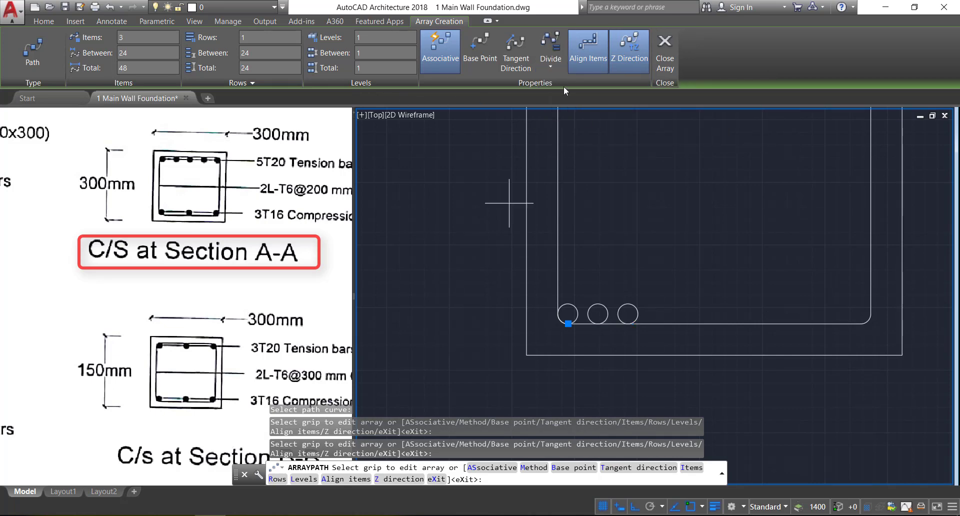
left_click(665, 59)
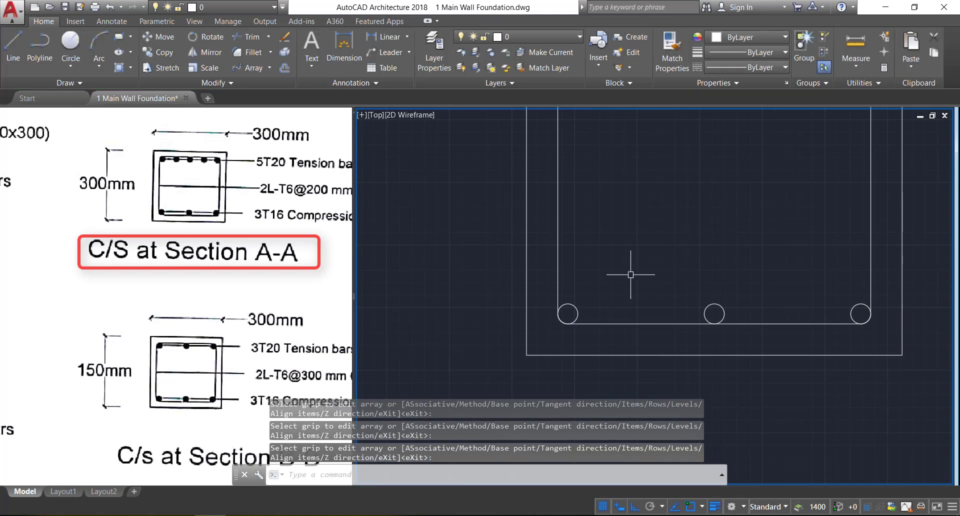
scroll(631, 275, "down", 4)
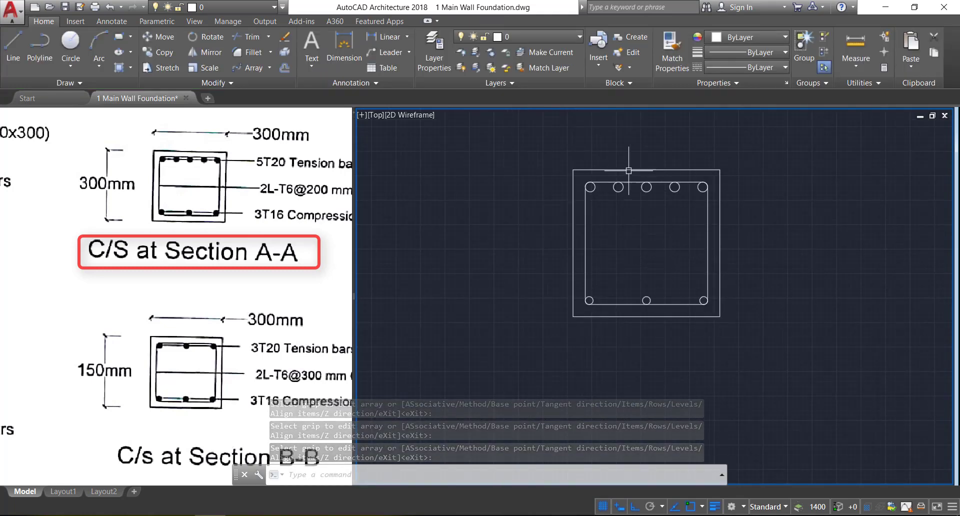
- Draw 25-unit hook lines at the top-left corner bar of Section A-A
scroll(628, 171, "up", 4)
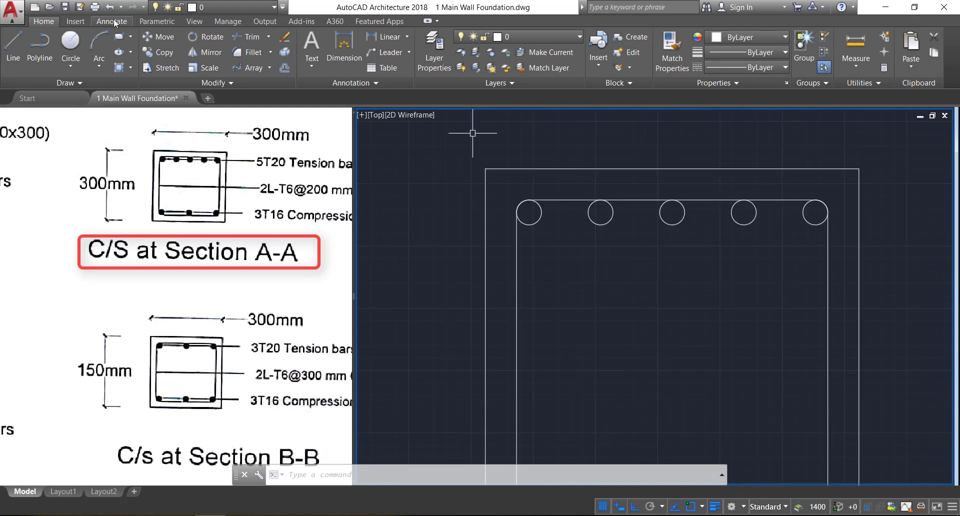
left_click(13, 45)
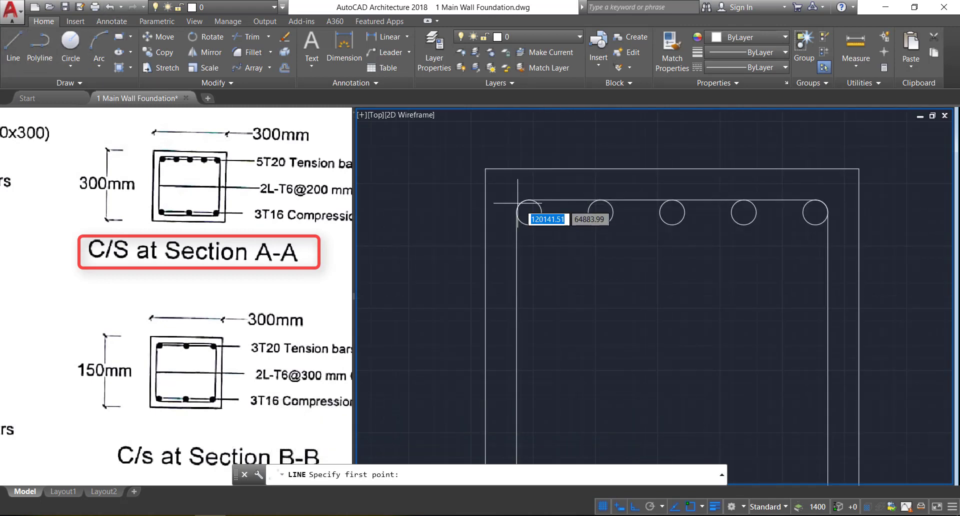
scroll(540, 206, "up", 3)
left_click(515, 254)
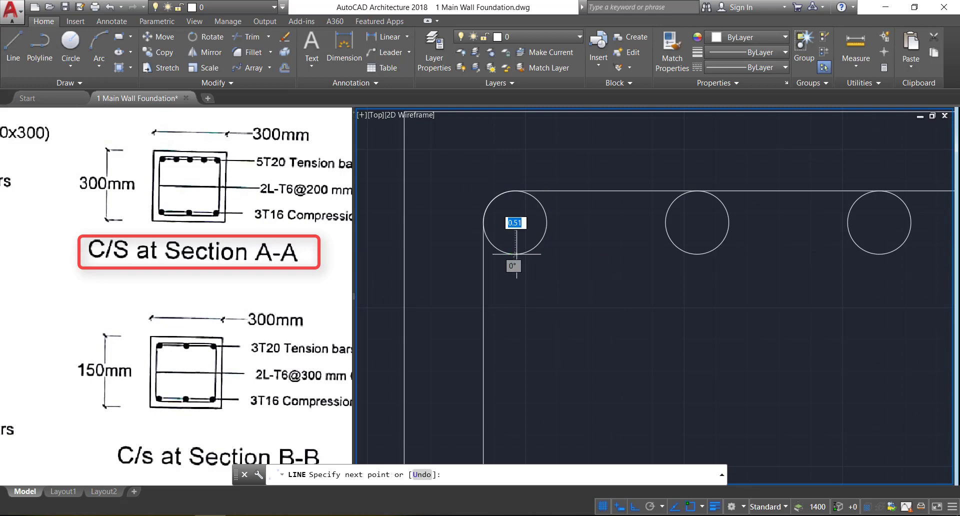
left_click(515, 191)
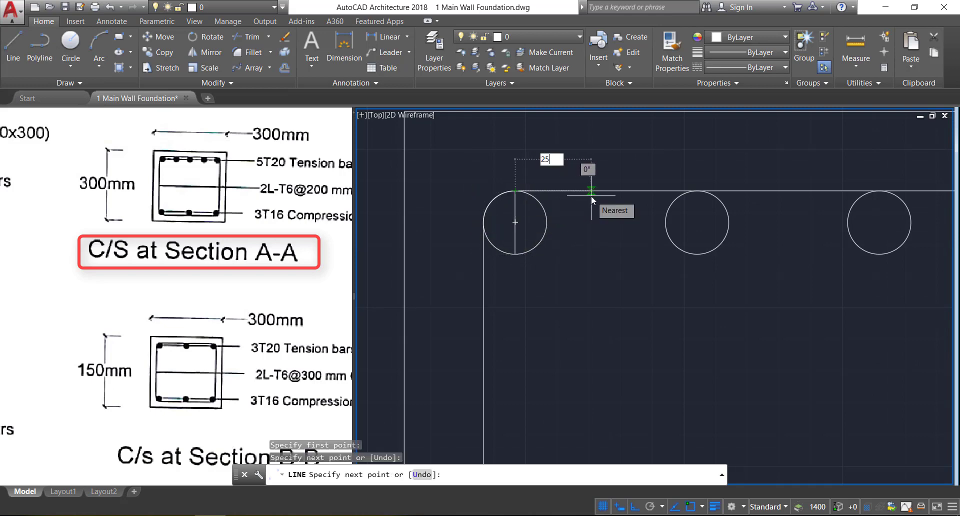
key("Return")
key("Return")
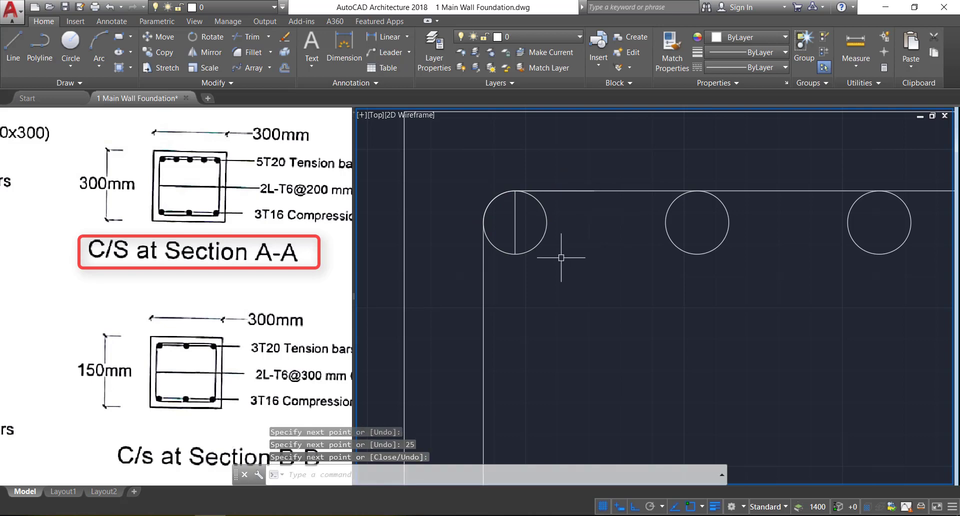
key("Return")
left_click(515, 254)
type("25")
key("Return")
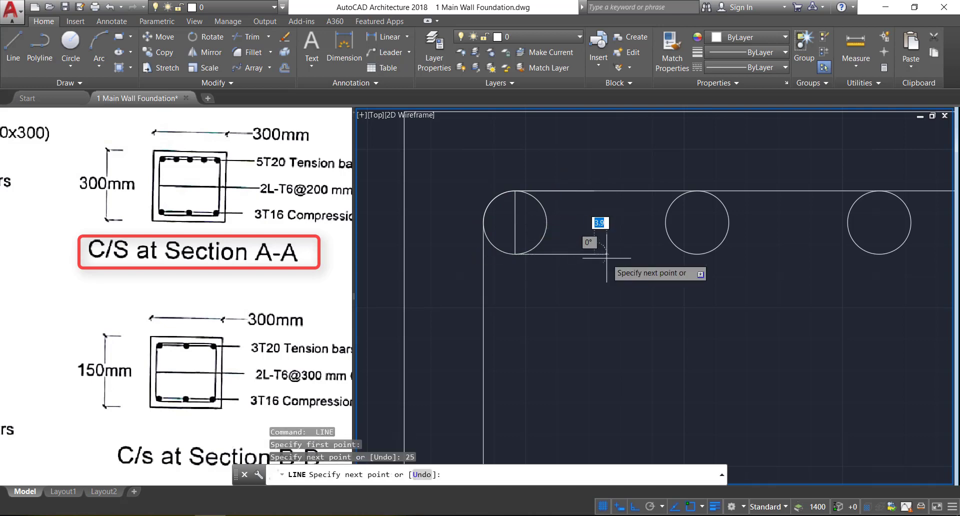
key("Return")
- Rotate the hook lines -45° about their midpoint and erase the extra diagonal line
left_click(503, 161)
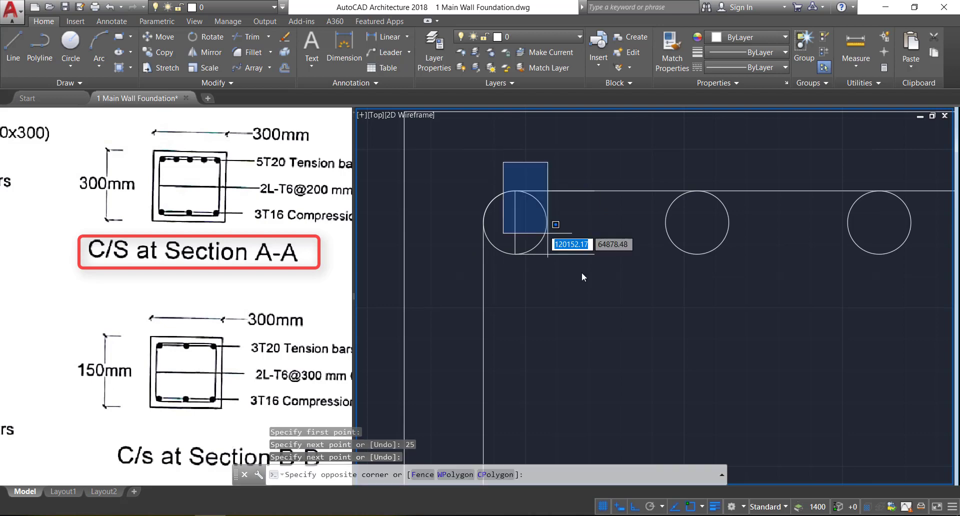
left_click(615, 300)
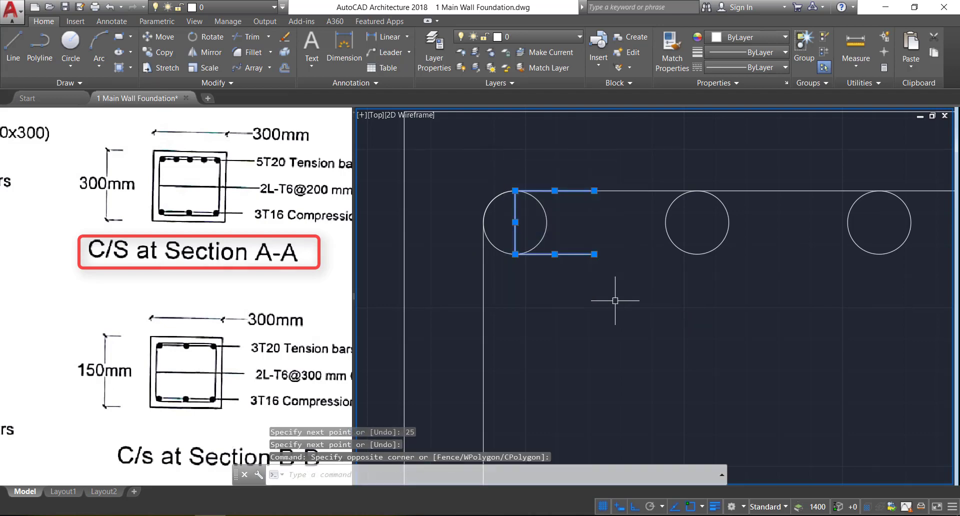
left_click(211, 39)
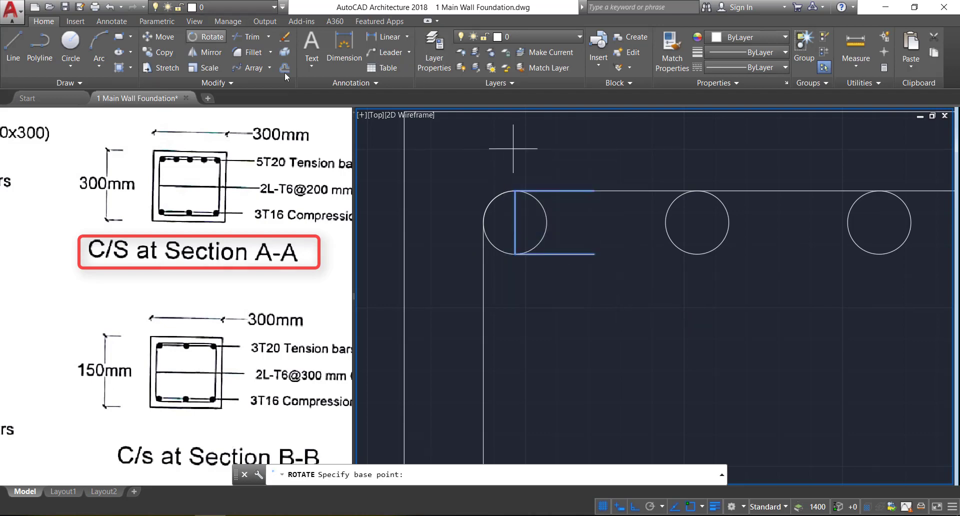
left_click(516, 222)
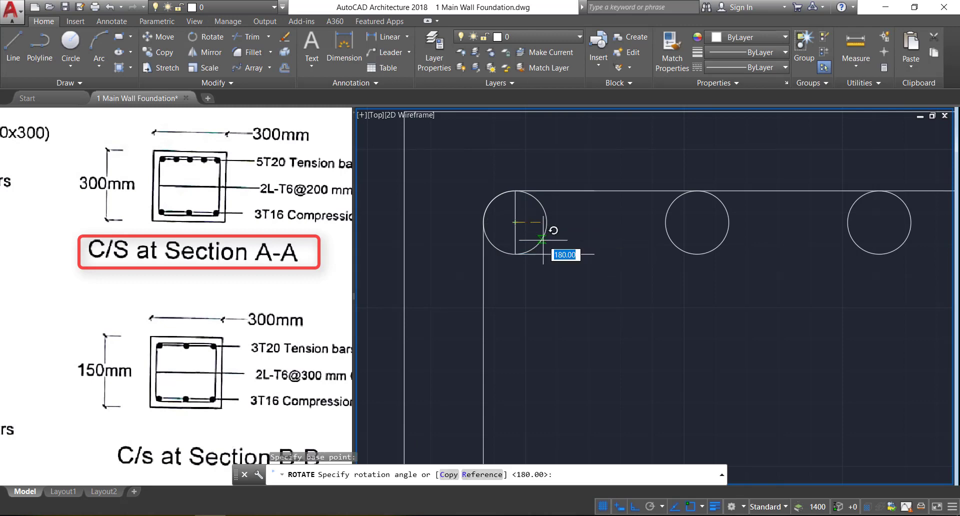
type("-45")
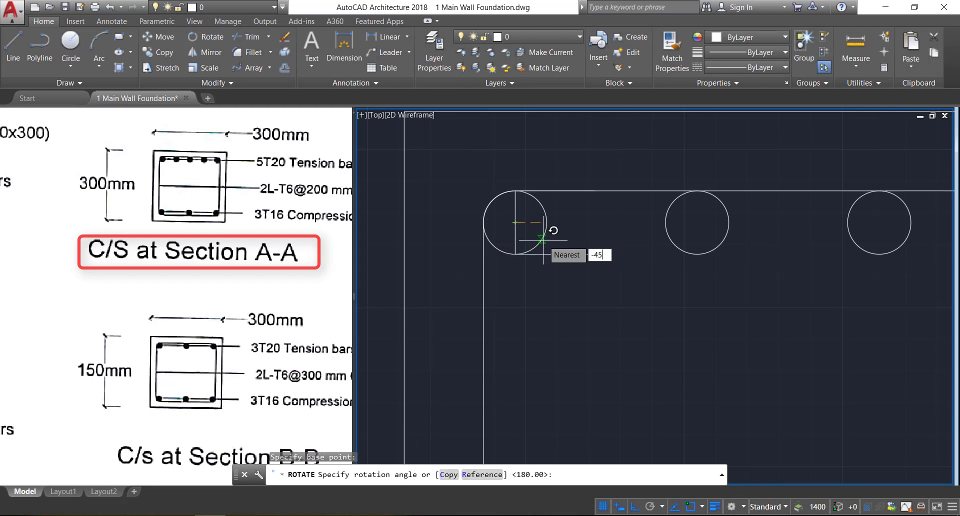
key("Return")
left_click(515, 222)
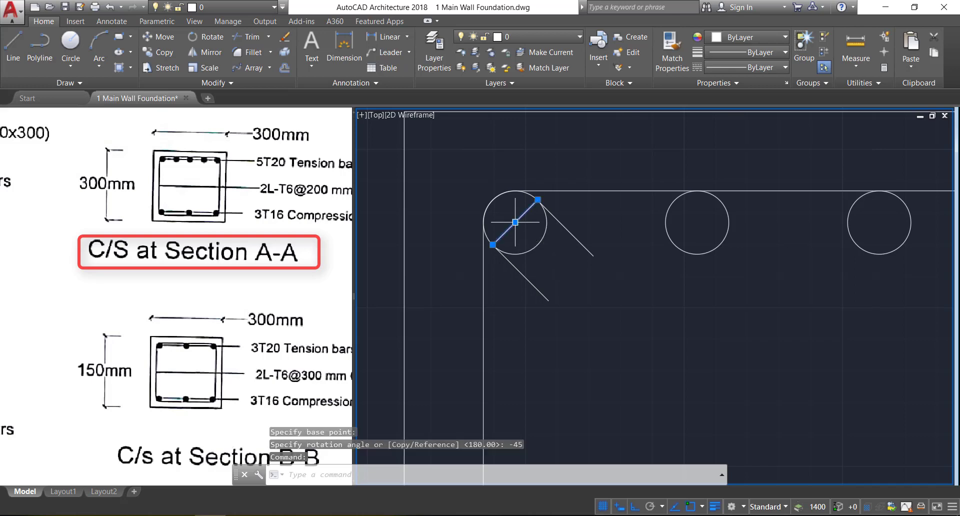
key("Delete")
scroll(511, 210, "down", 5)
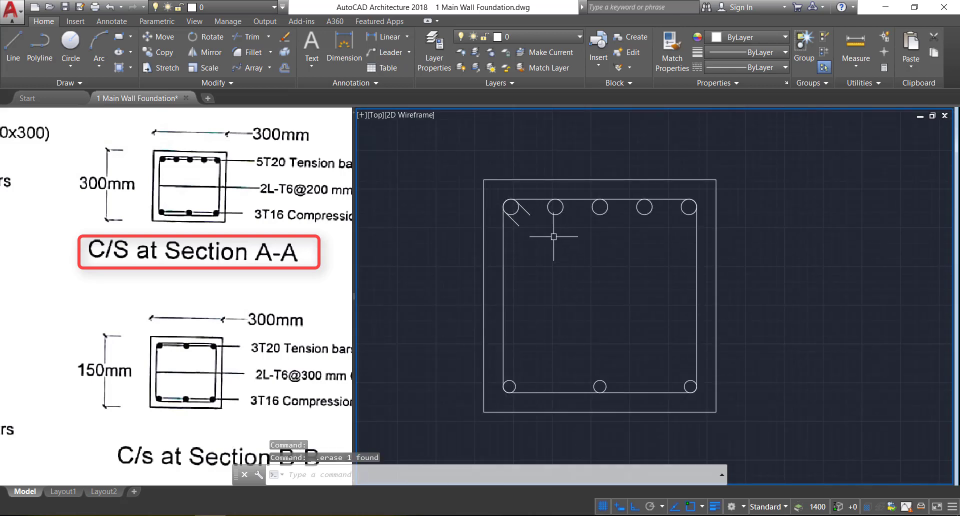
scroll(525, 210, "down", 2)
mouse_move(639, 285)
middle_mouse_down()
mouse_move(534, 265)
mouse_move(534, 286)
middle_mouse_up()
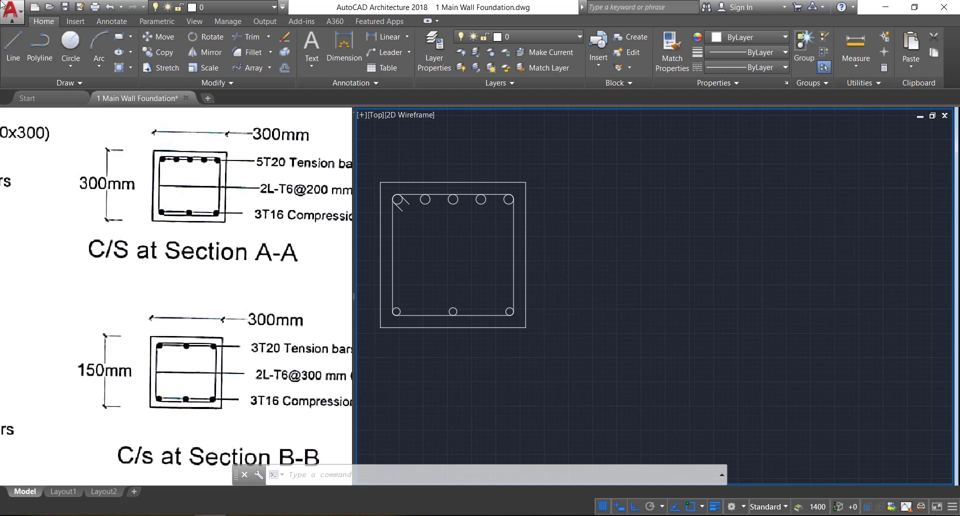
- Draw a 300 by 150 rectangle to the right of Section A-A
left_click(122, 37)
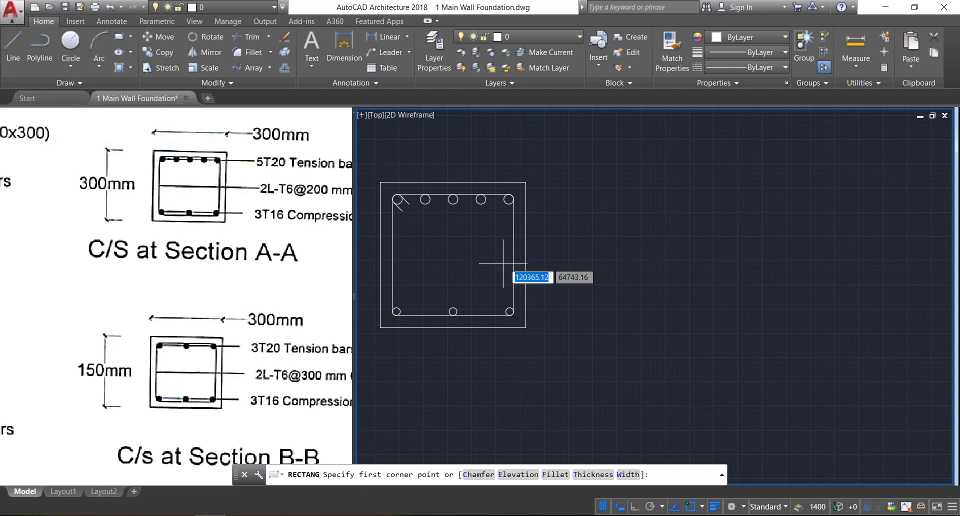
left_click(598, 194)
type("d")
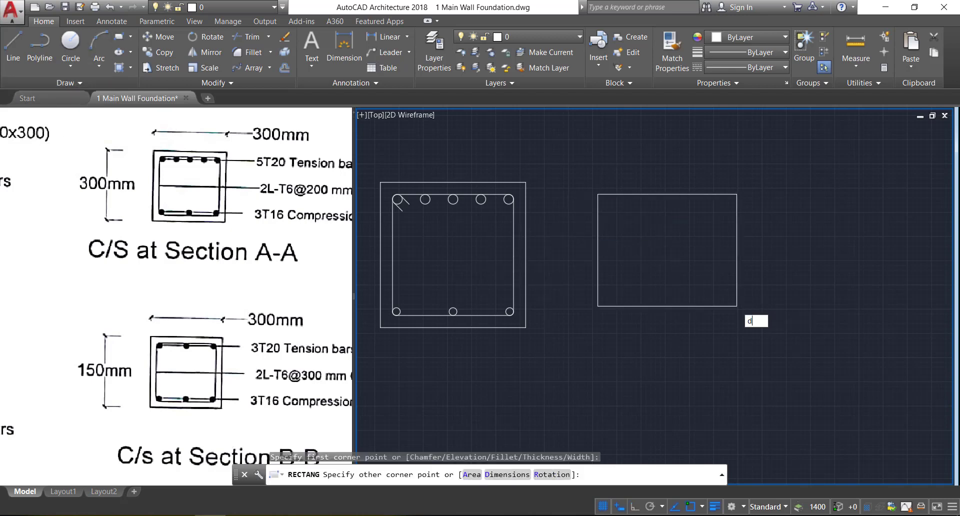
key("Return")
type("300")
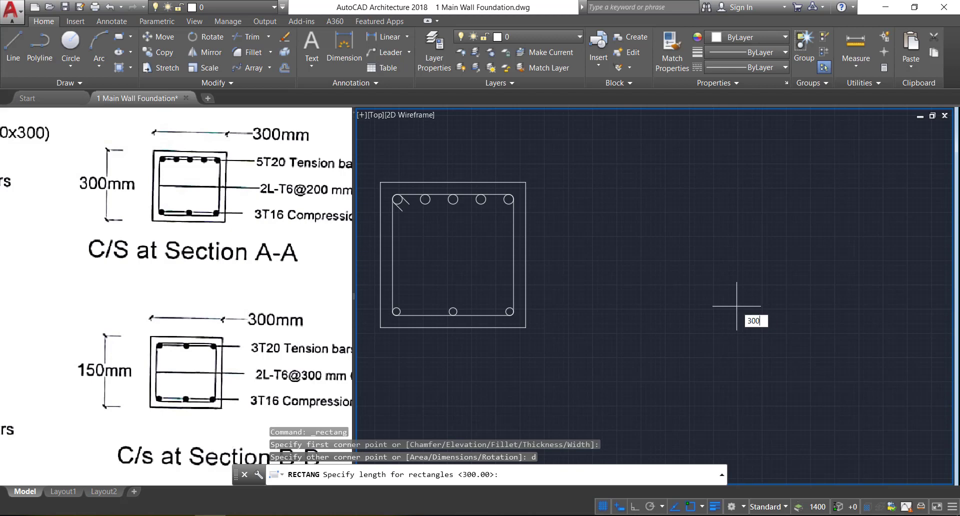
key("Return")
type("150")
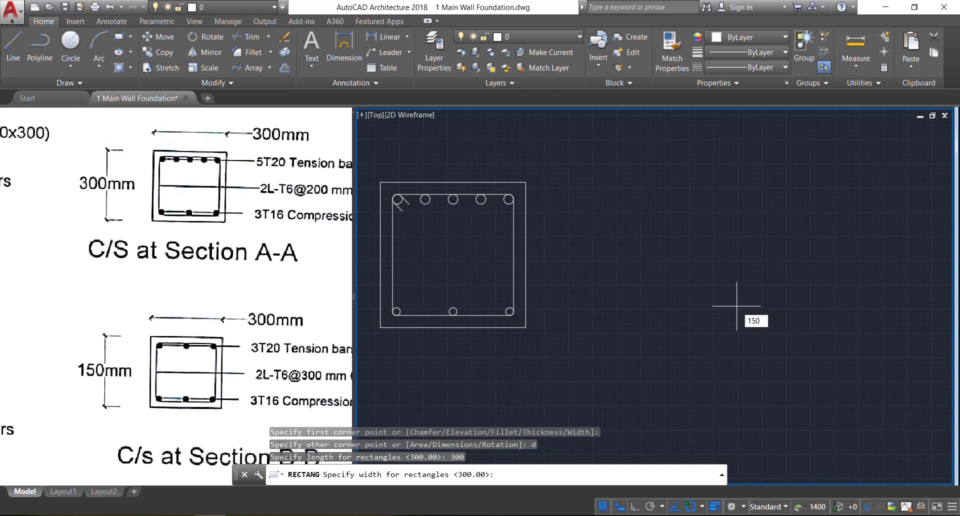
key("Return")
left_click(737, 307)
- Pan the reference sketch viewport to show the Section B-B sketch
left_click(153, 344)
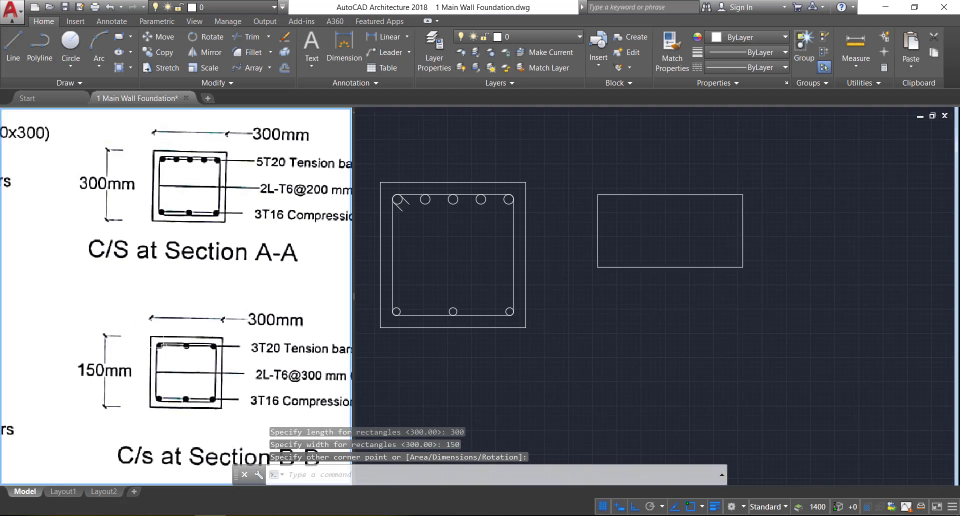
middle_click_drag(152, 326, 138, 299)
middle_click_drag(153, 263, 153, 263)
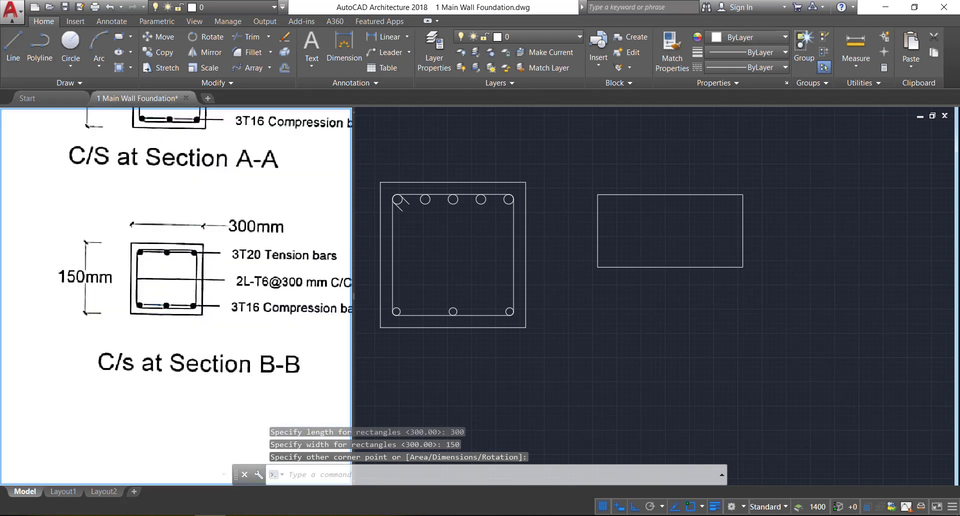
- Offset the new rectangle 25 inward to form the inner stirrup
left_click(673, 300)
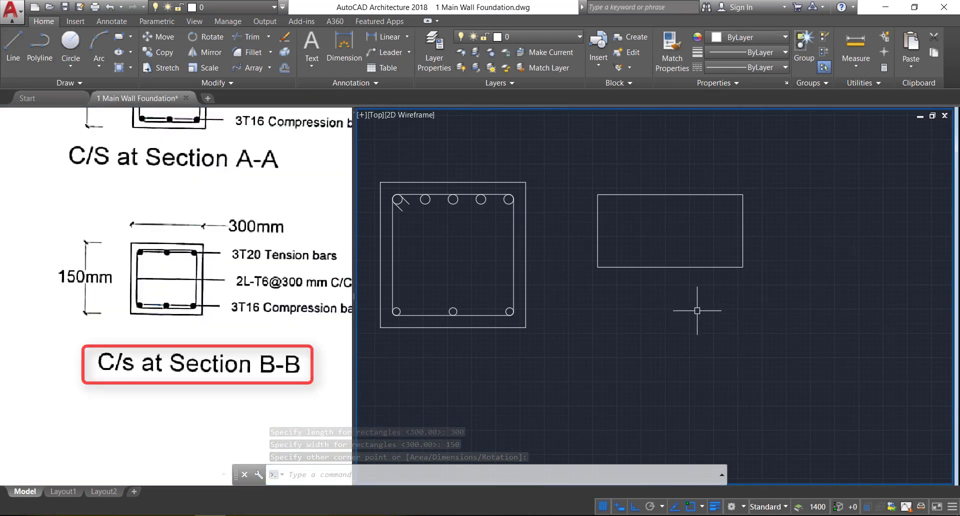
type("o")
key("Return")
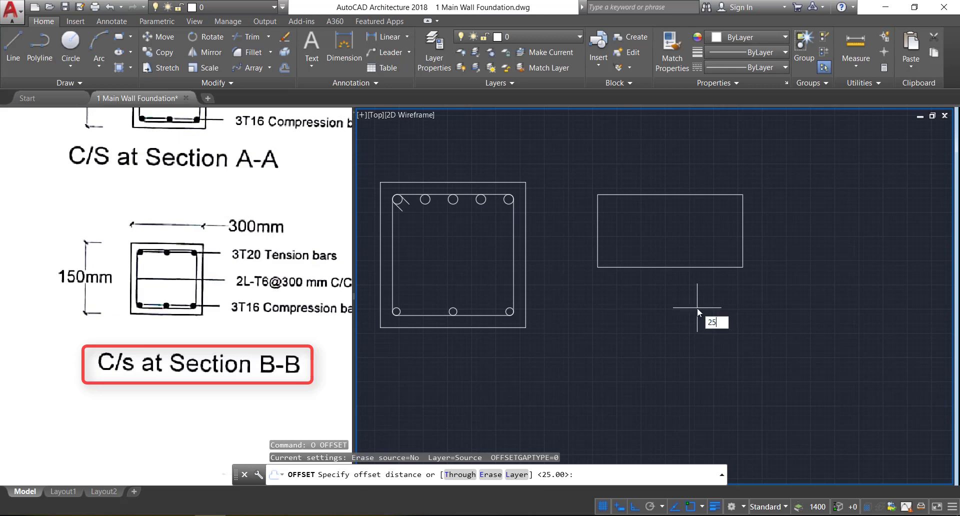
key("Return")
left_click(685, 267)
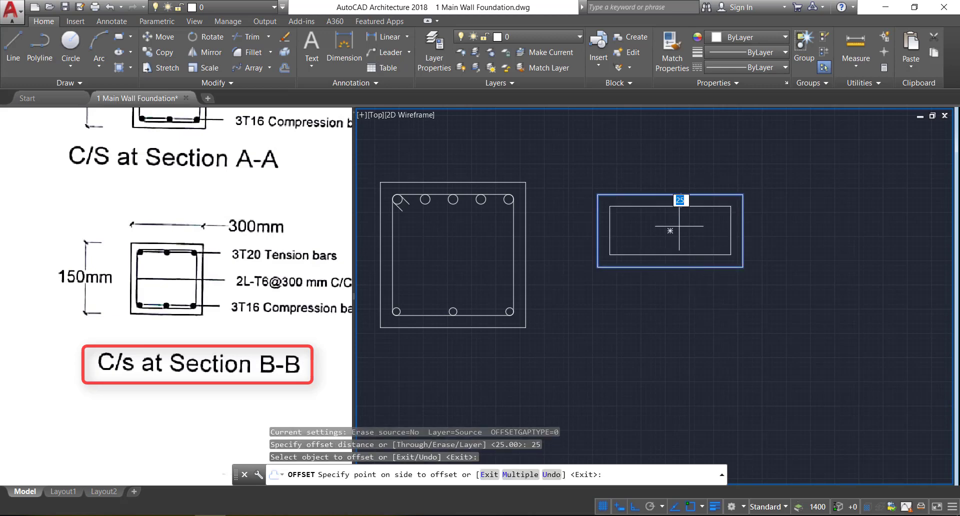
left_click(691, 230)
key("Return")
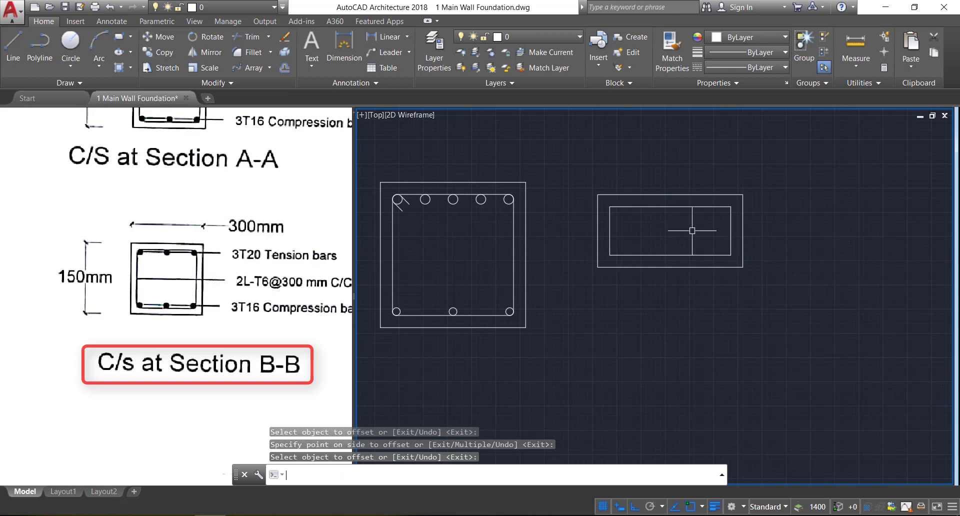
- Fillet the stirrup's top-left and top-right corners with radius 10
type("f")
key("Return")
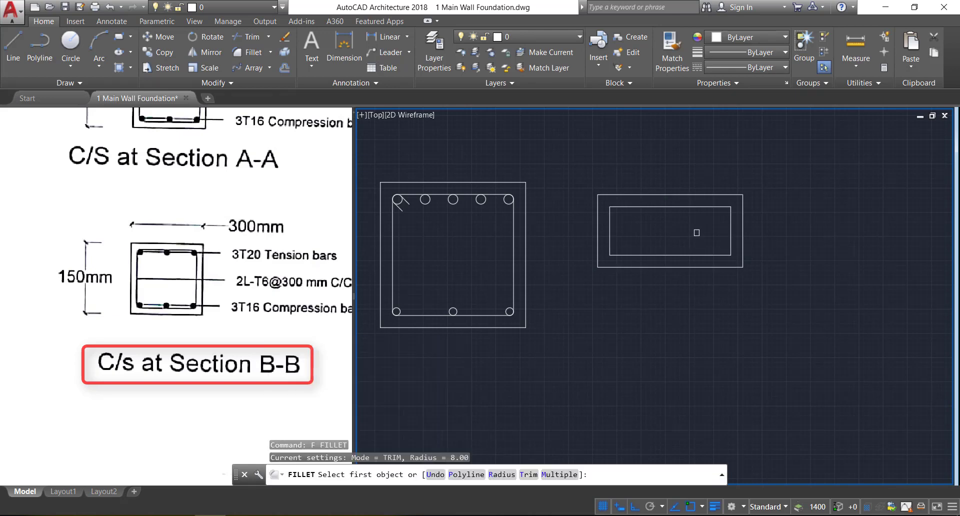
left_click(501, 473)
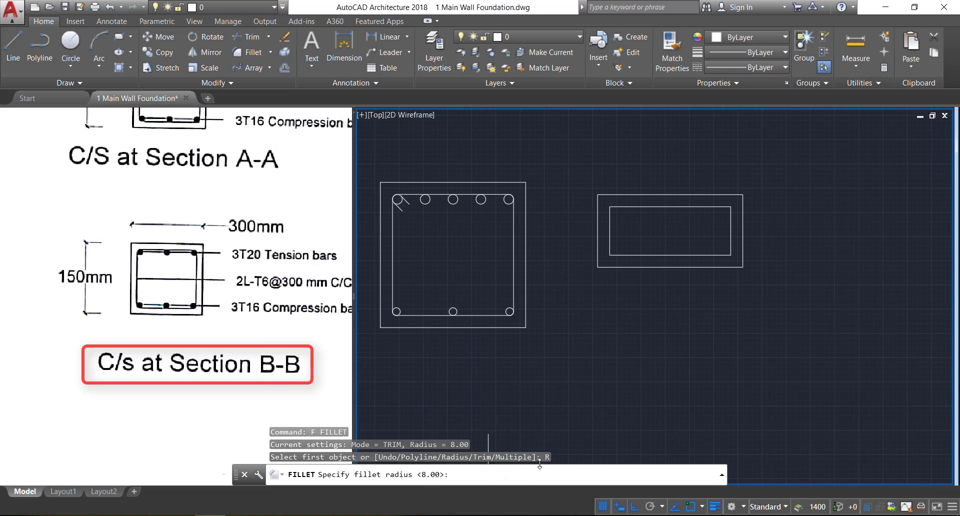
key("Return")
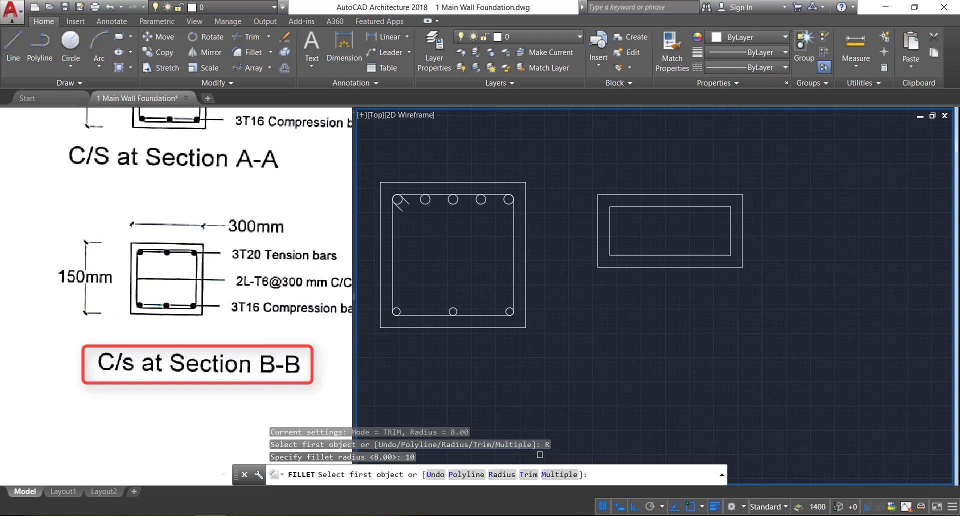
scroll(608, 206, "up", 4)
left_click(606, 216)
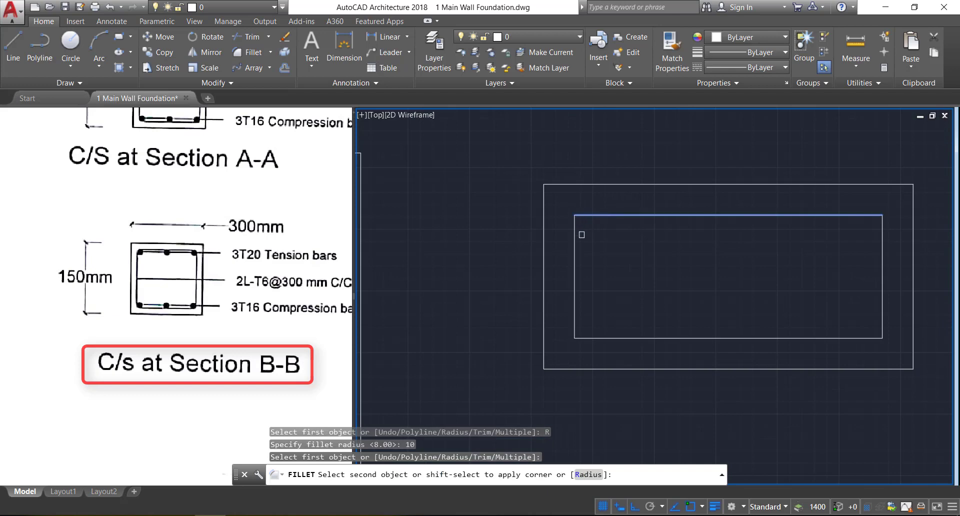
left_click(576, 234)
key("Return")
left_click(842, 215)
left_click(885, 245)
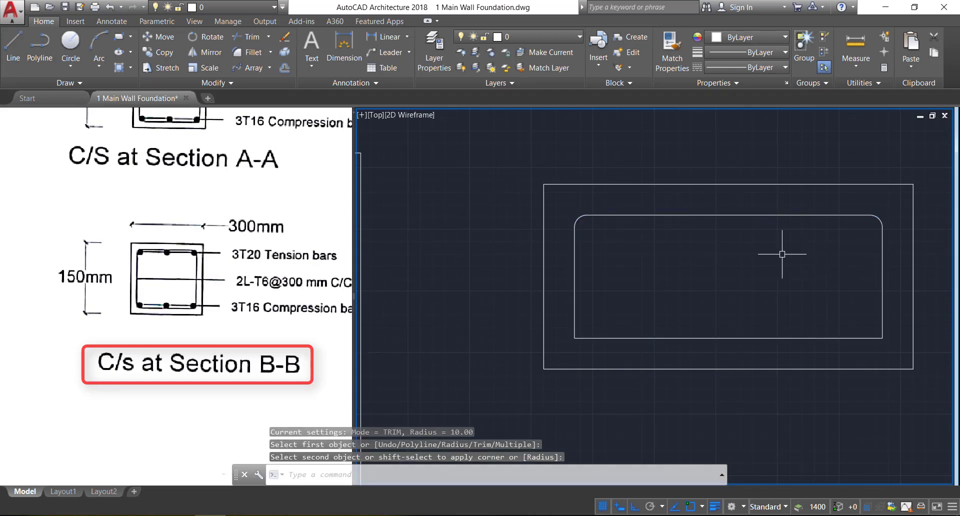
- Fillet the stirrup's bottom-left and bottom-right corners with radius 8
key("Return")
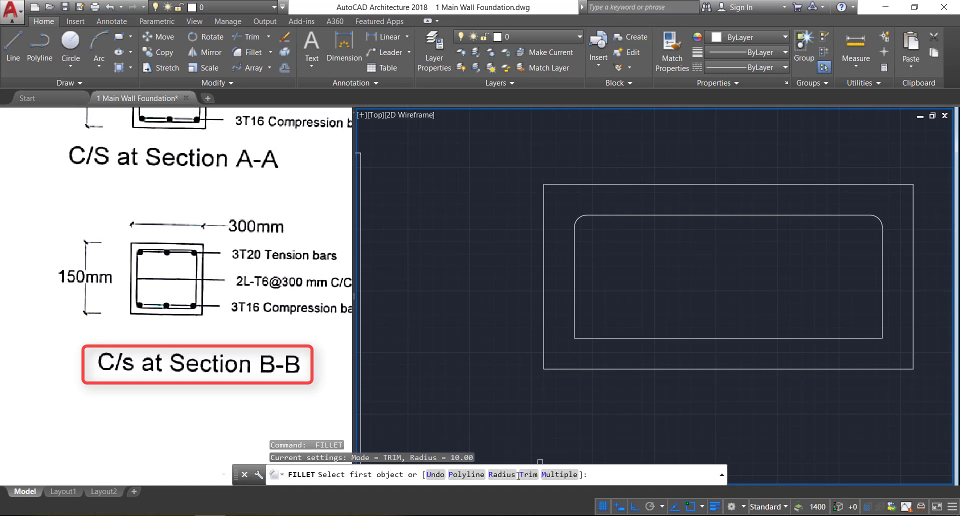
left_click(509, 475)
type("8")
key("Return")
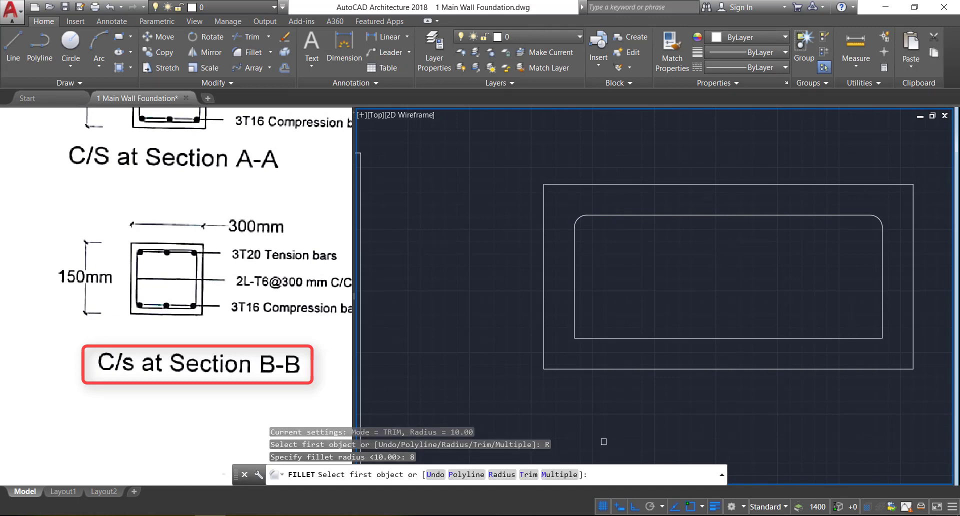
left_click(575, 318)
left_click(596, 338)
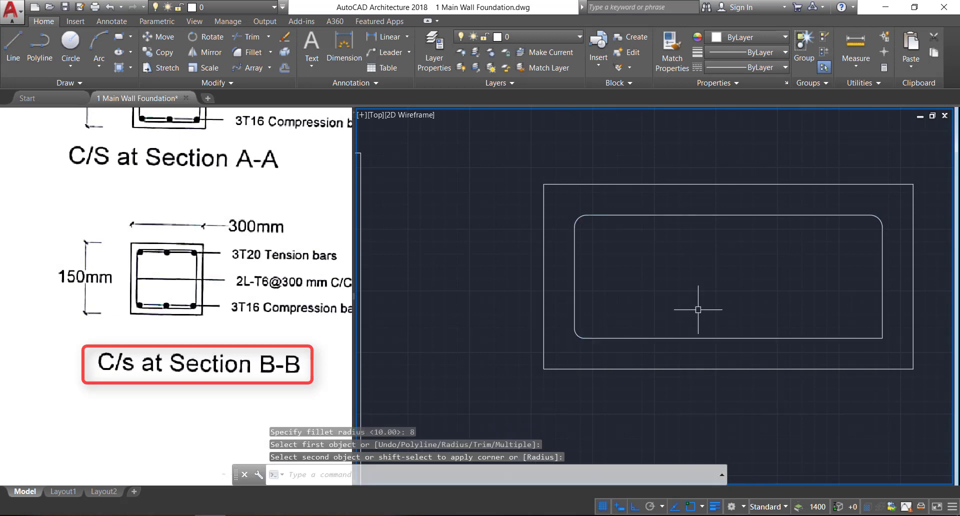
key("Return")
left_click(881, 309)
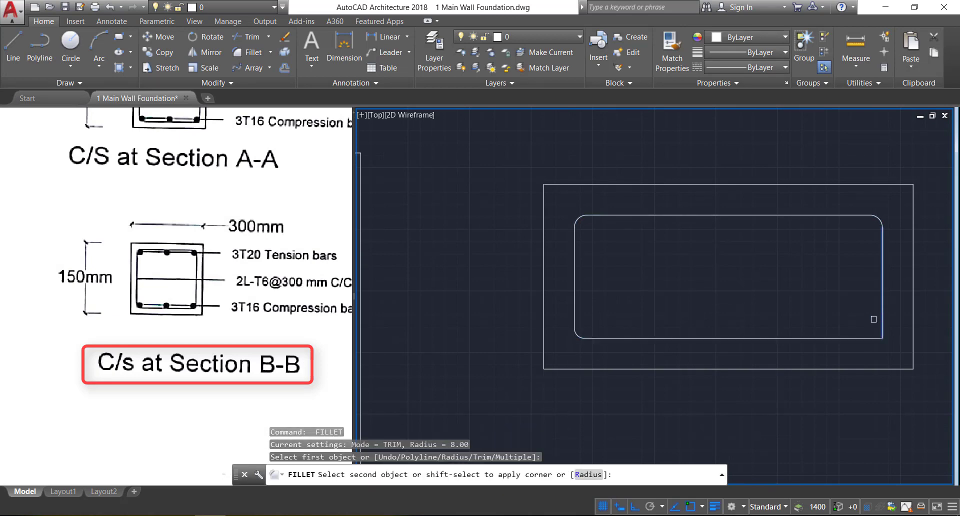
left_click(857, 338)
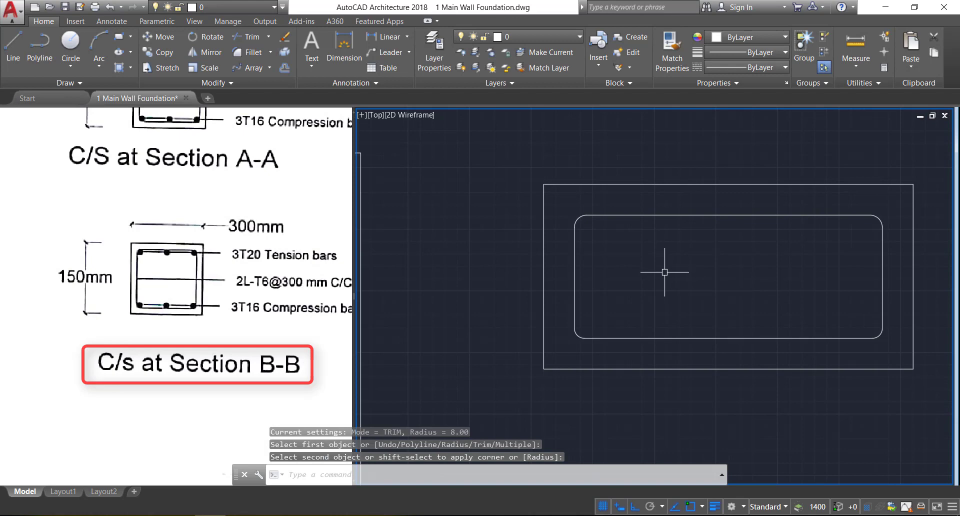
- Explode both rectangles into separate lines
left_click(738, 416)
left_click(614, 256)
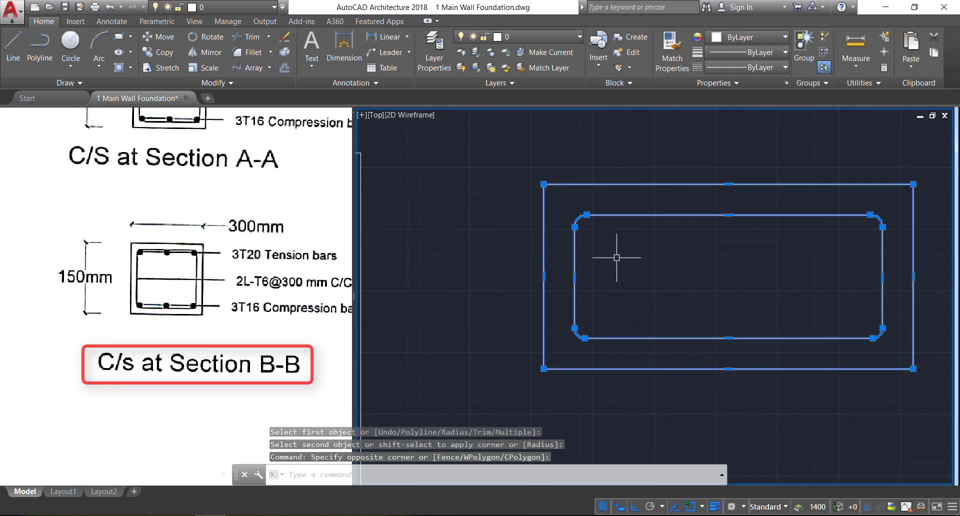
type("x")
key("Return")
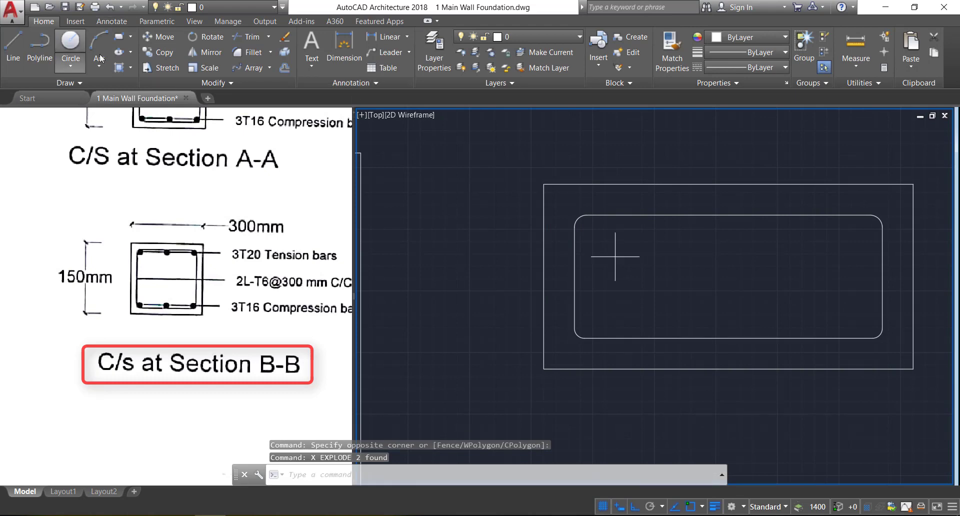
- Draw a radius-10 bar circle at the inner stirrup's top-left corner
left_click(74, 44)
left_click(587, 228)
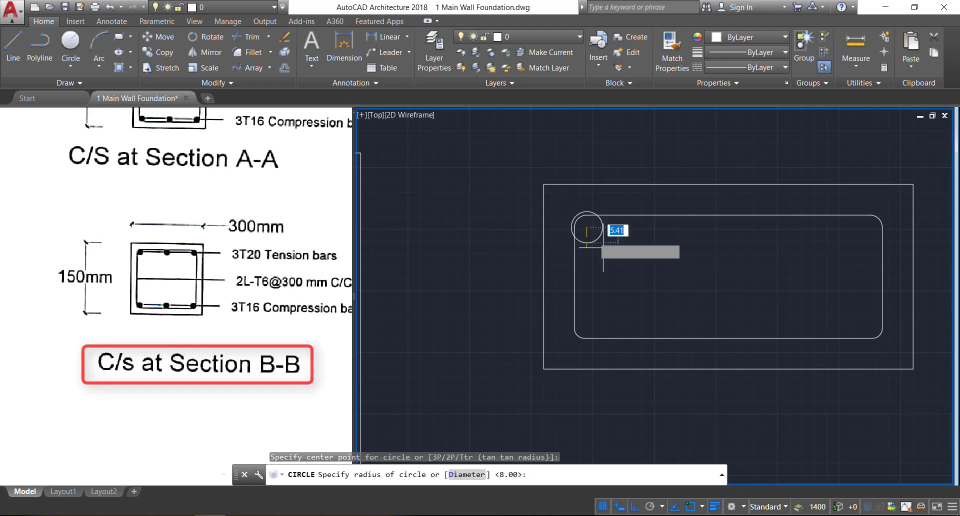
type("10")
key("Return")
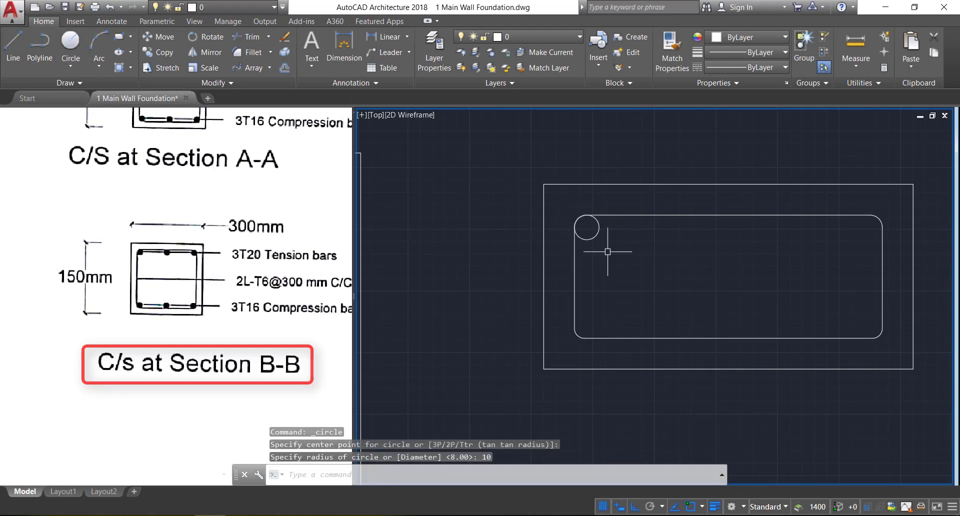
- Path-array the bar along the inner rounded rectangle as 3 evenly divided items
left_click(608, 246)
left_click_drag(608, 247, 582, 227)
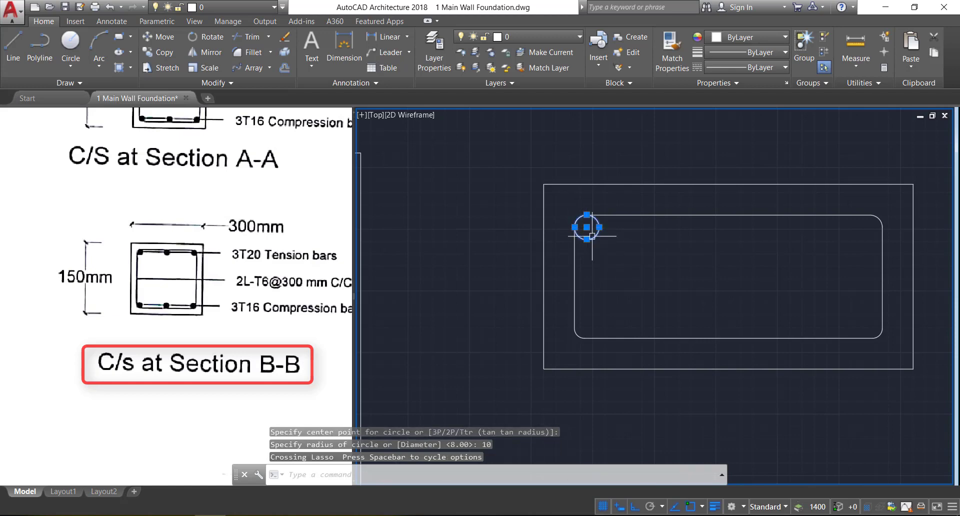
left_click(248, 67)
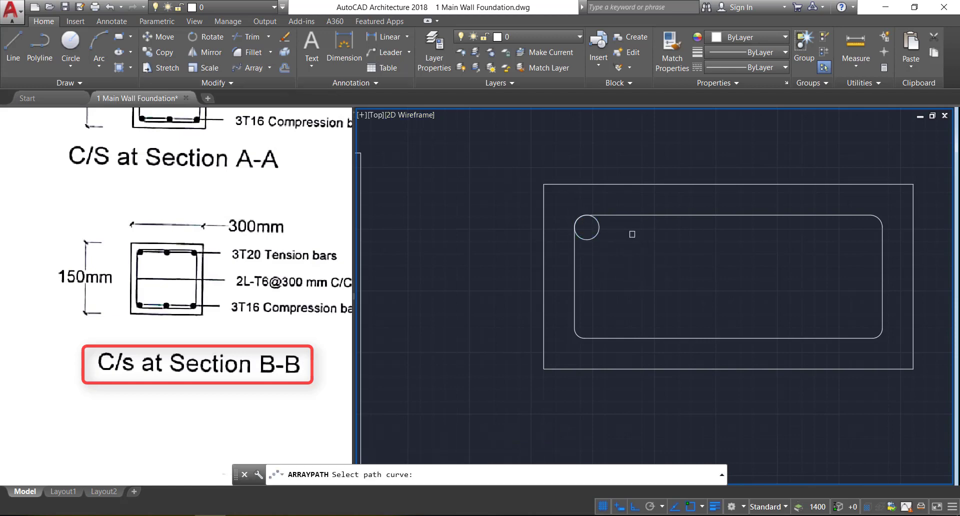
left_click(629, 218)
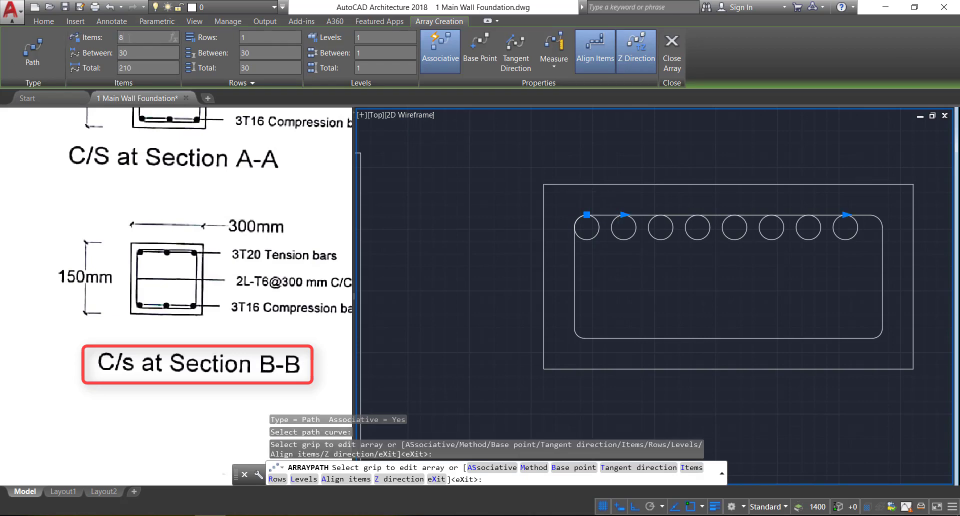
key("BackSpace")
type("3")
key("Return")
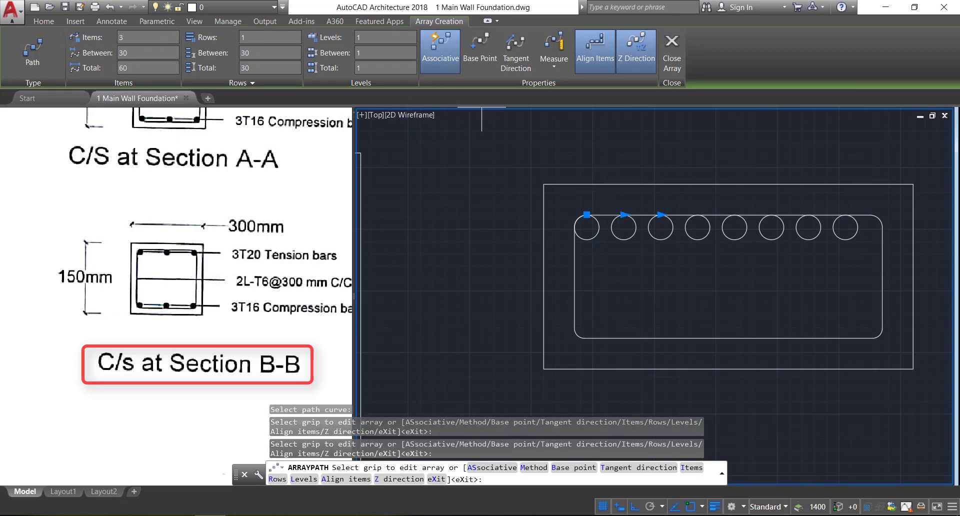
left_click(554, 60)
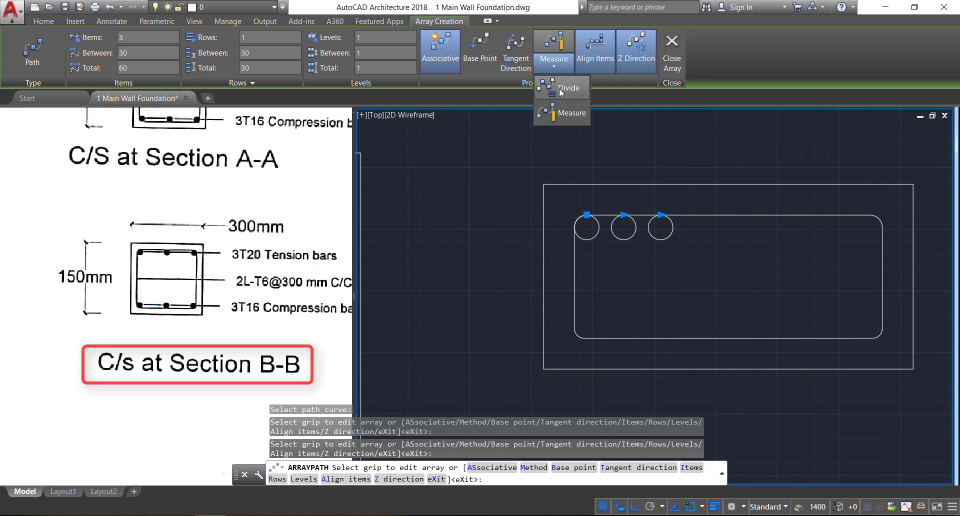
left_click(560, 90)
left_click(667, 56)
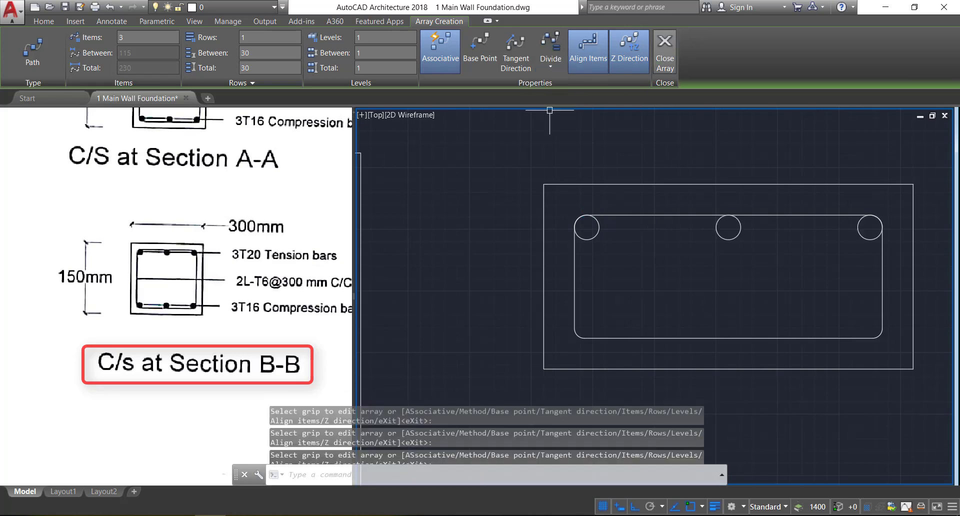
type("c")
key("Return")
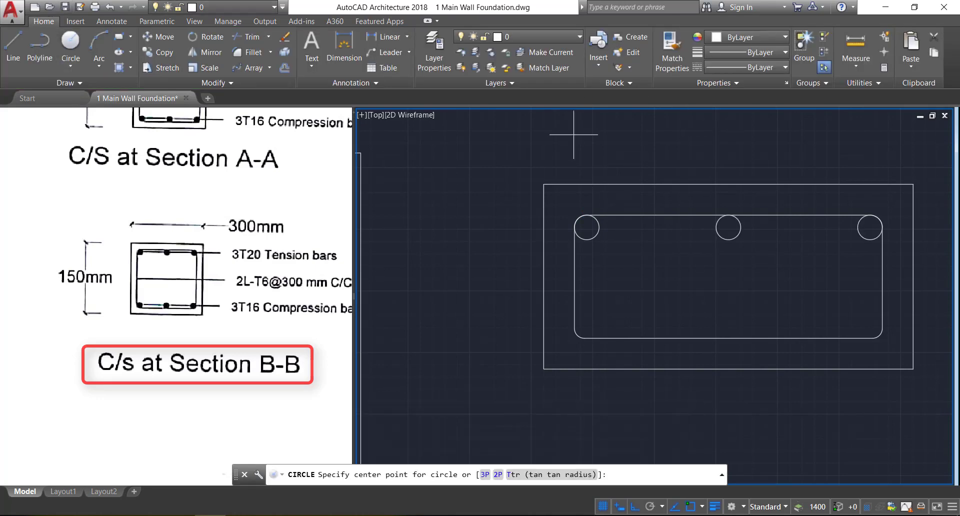
- Place a radius-8 bar circle at the stirrup's bottom-left corner
left_click(585, 328)
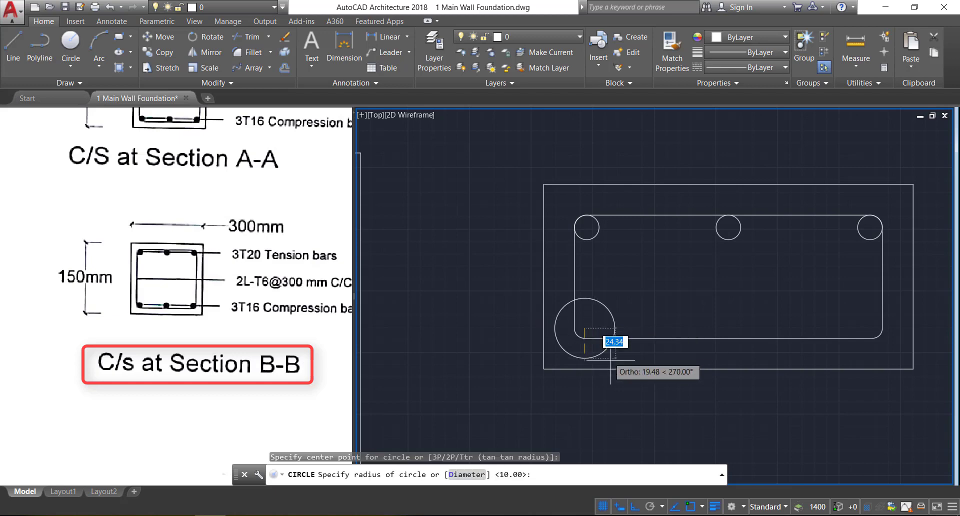
type("8")
key("Return")
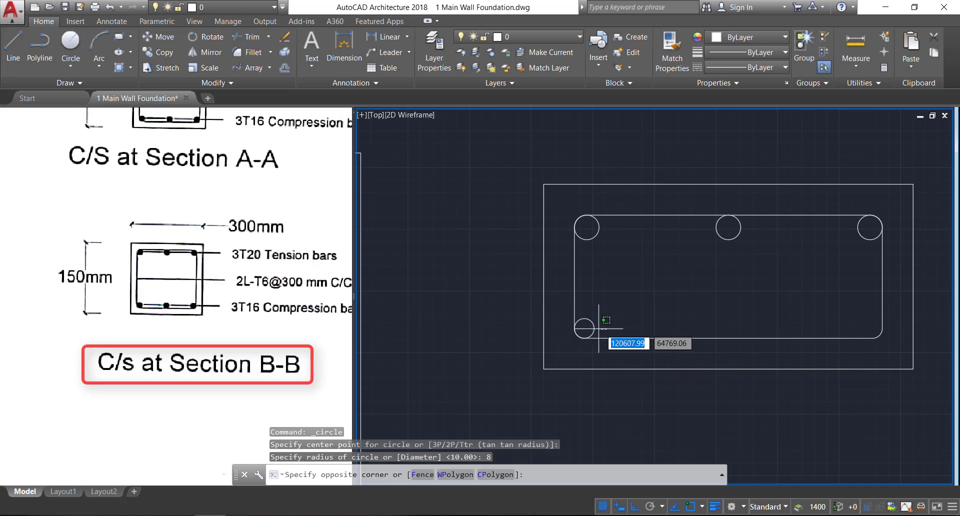
- Path-array the bottom bar along the stirrup's bottom edge as 3 evenly divided items
left_click(584, 326)
left_click(251, 68)
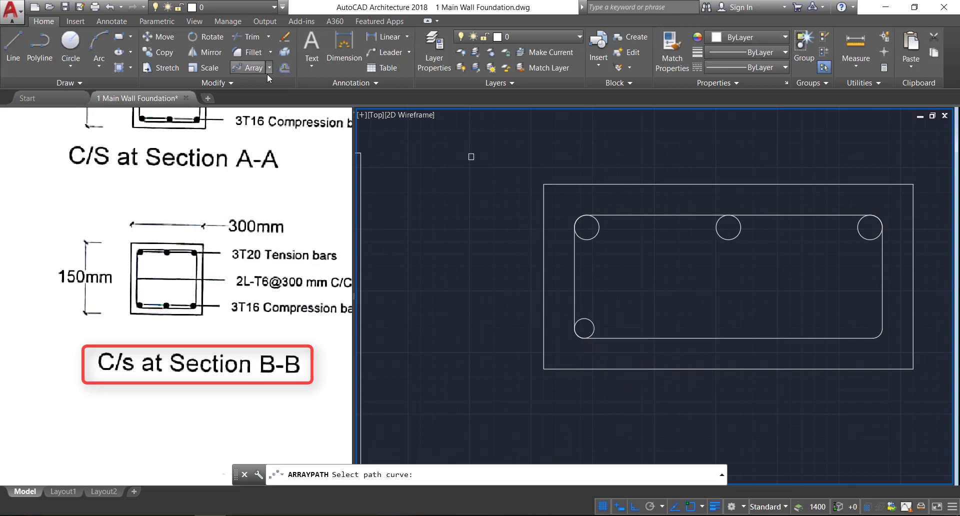
left_click(630, 338)
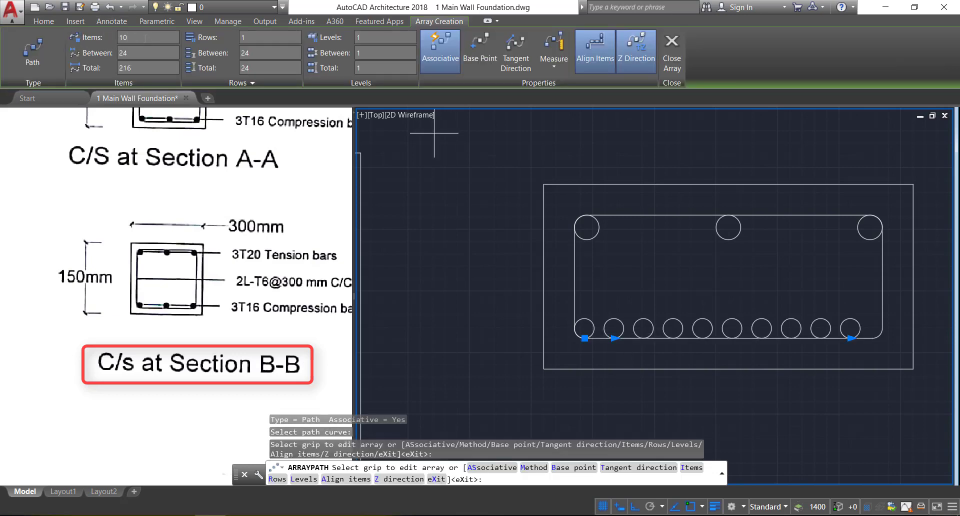
type("3")
key("Return")
left_click(555, 65)
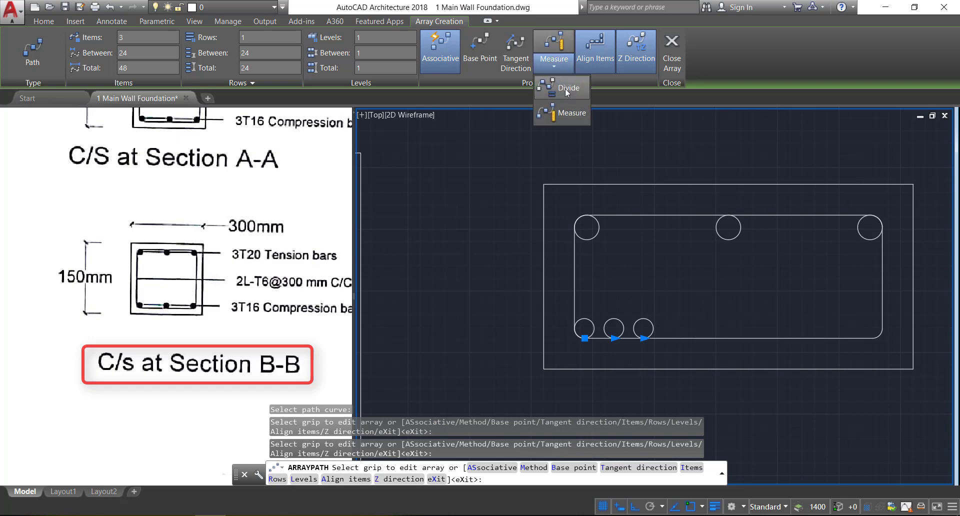
left_click(568, 100)
left_click(666, 63)
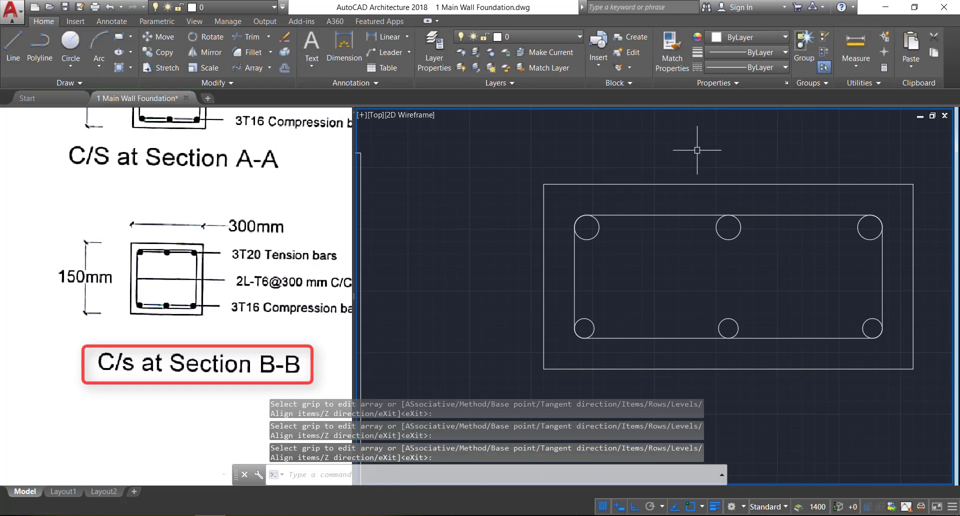
- Draw a vertical line across the top-left bar with a 25-unit leg from its top
left_click(10, 55)
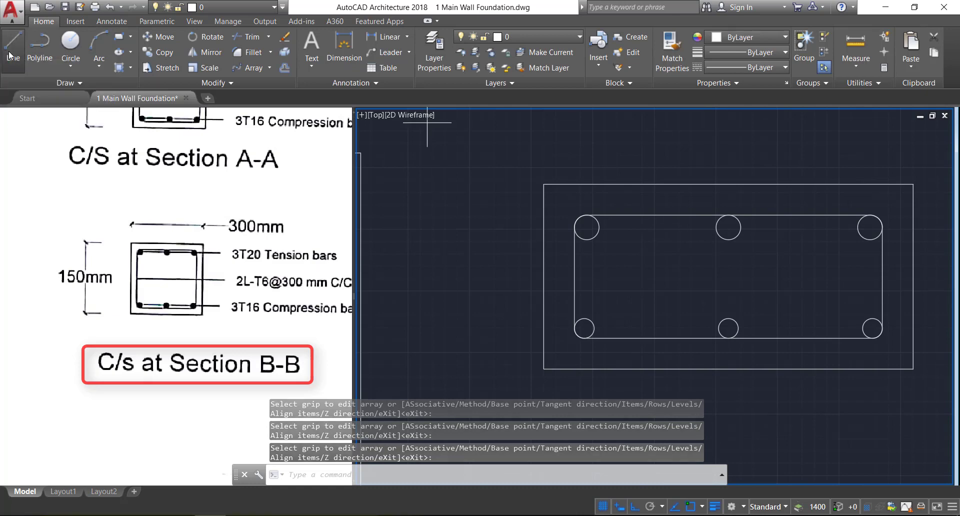
left_click(587, 240)
scroll(591, 228, "up", 5)
left_click(561, 183)
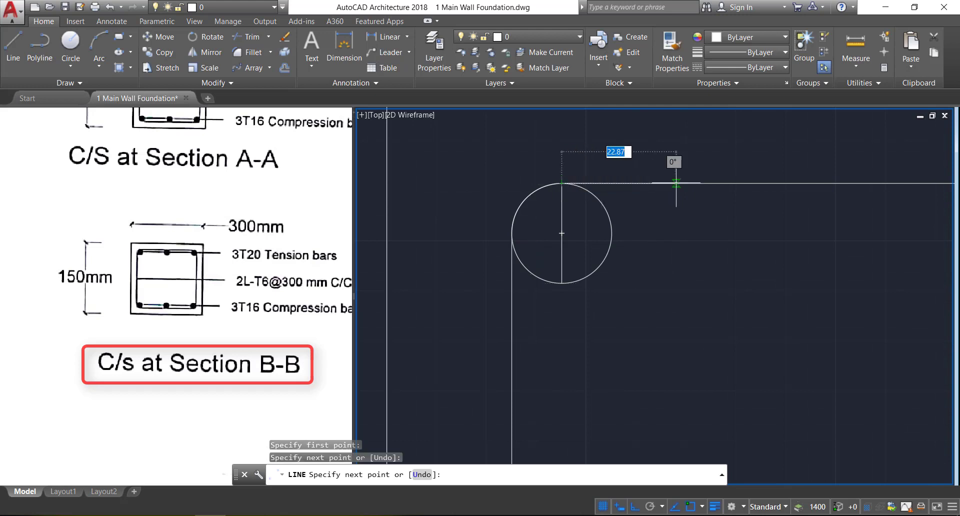
type("25")
key("Return")
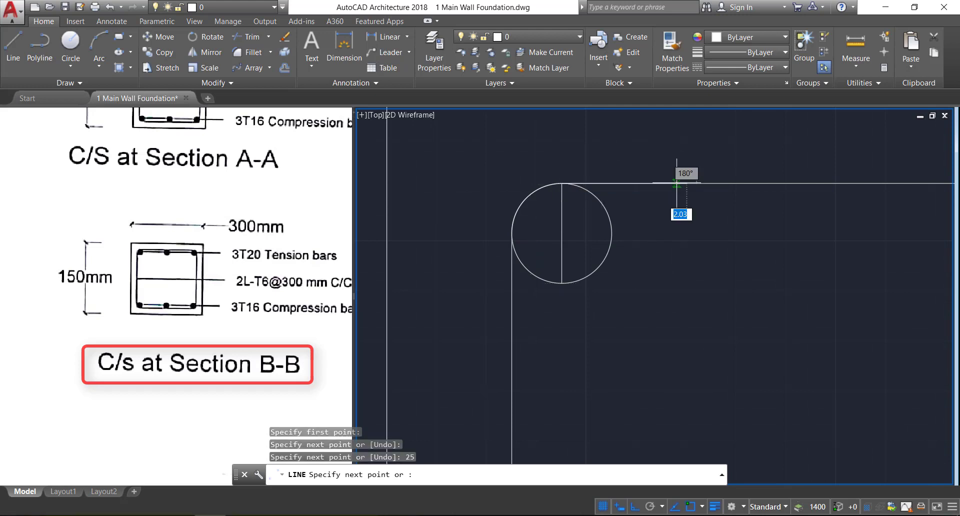
key("Return")
key("Return")
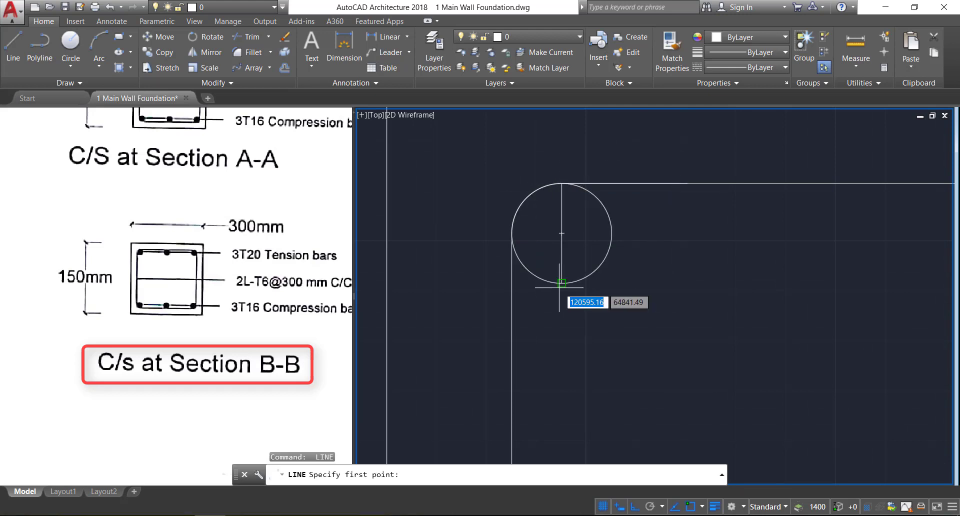
- Add a 25-unit leg from the bar's bottom and window-select the three hook lines
left_click(562, 283)
type("25")
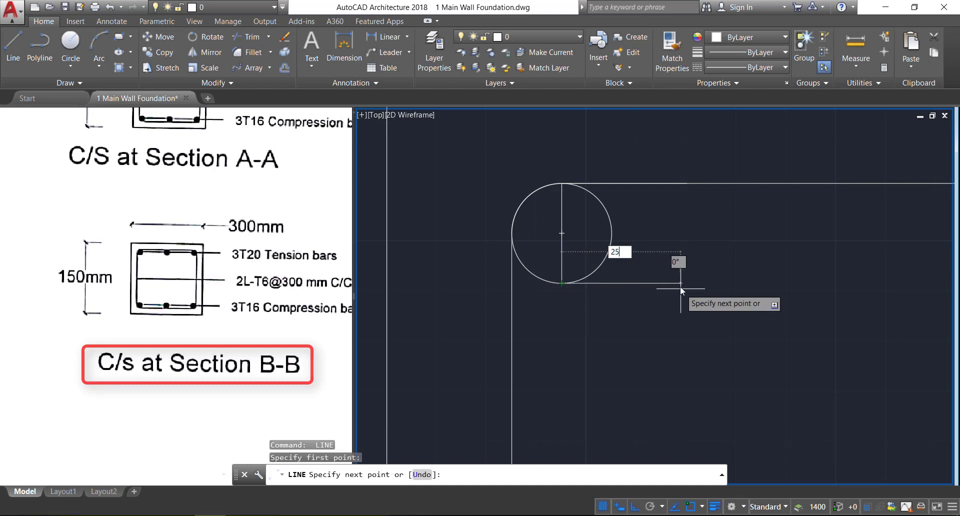
key("Return")
key("Return")
left_click(545, 153)
left_click(742, 343)
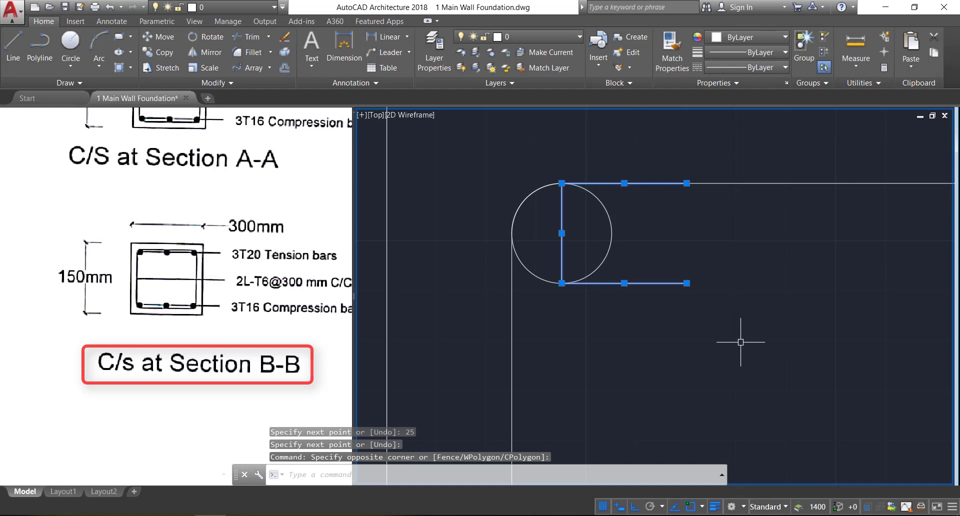
- Rotate the hook lines -45° about the vertical line's midpoint and delete the crossing line
left_click(208, 36)
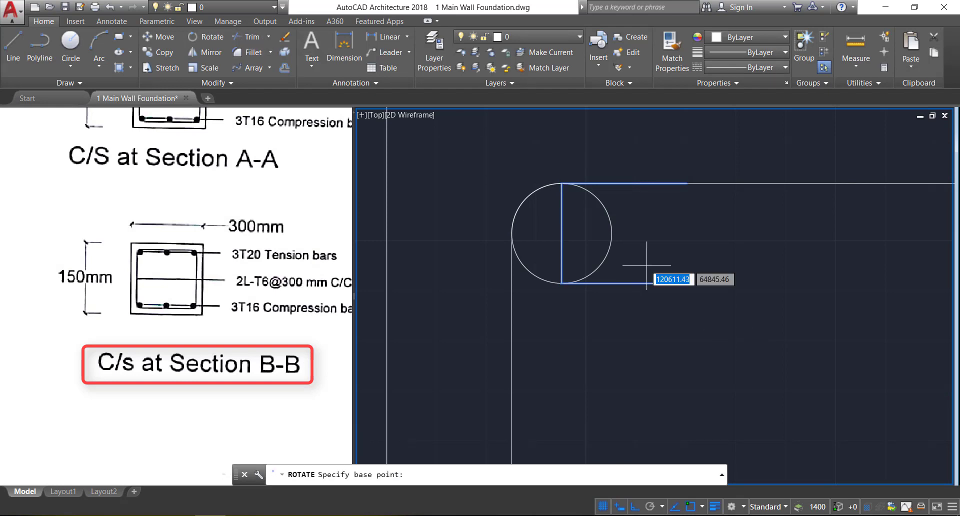
left_click(562, 233)
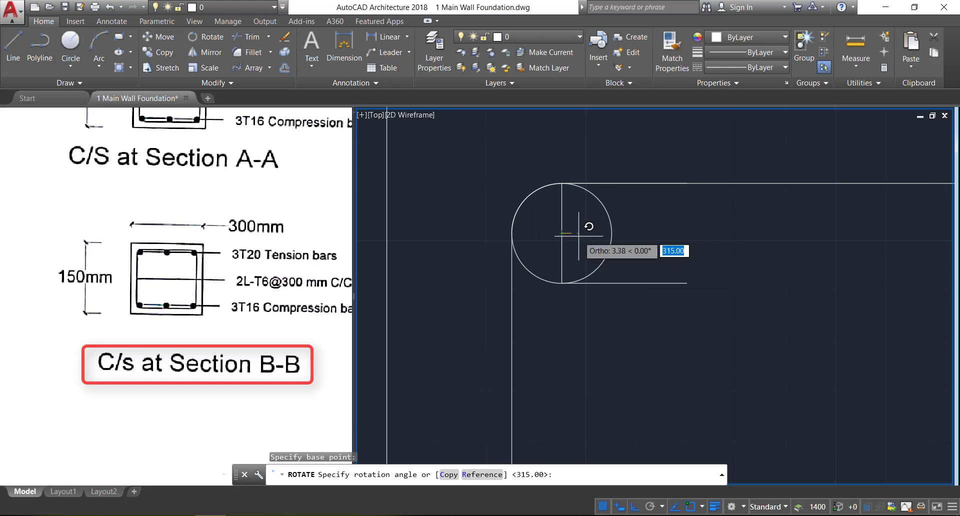
type("-45")
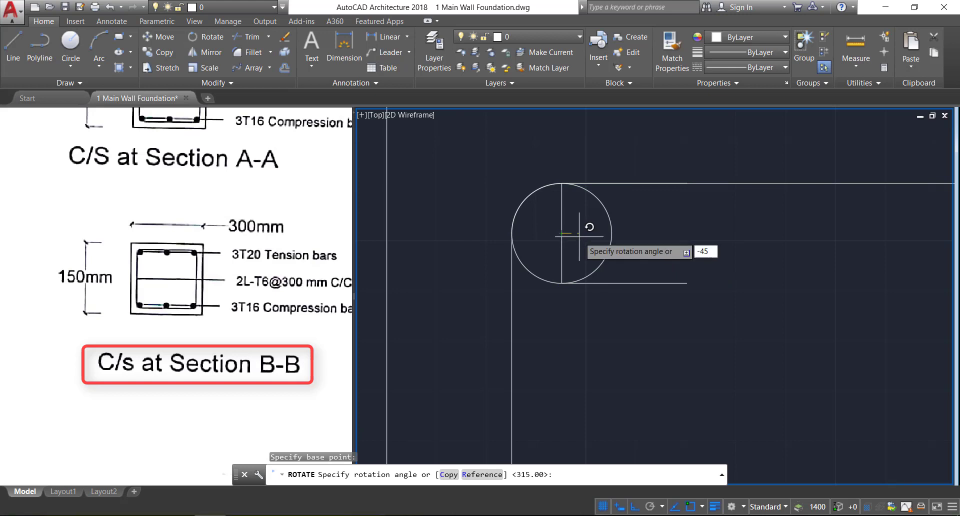
key("Return")
left_click(562, 233)
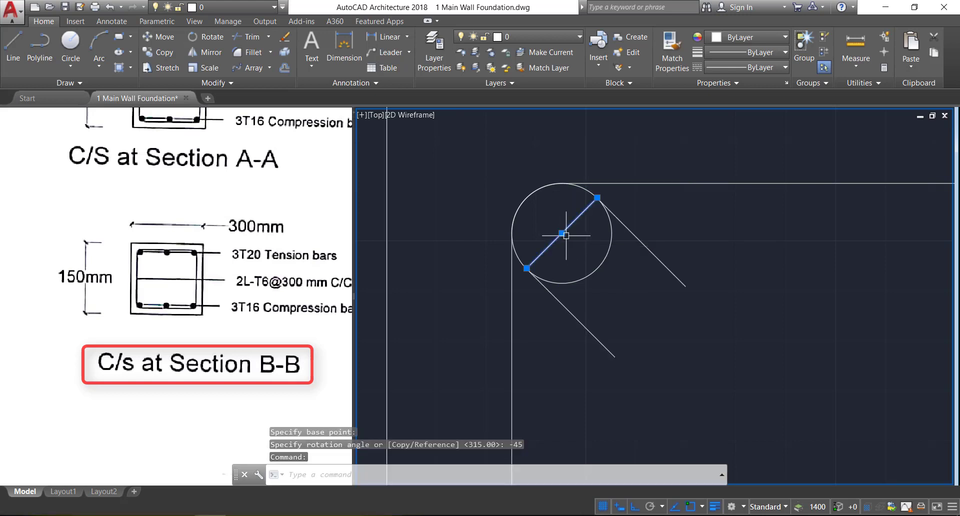
key("Delete")
scroll(547, 193, "down", 10)
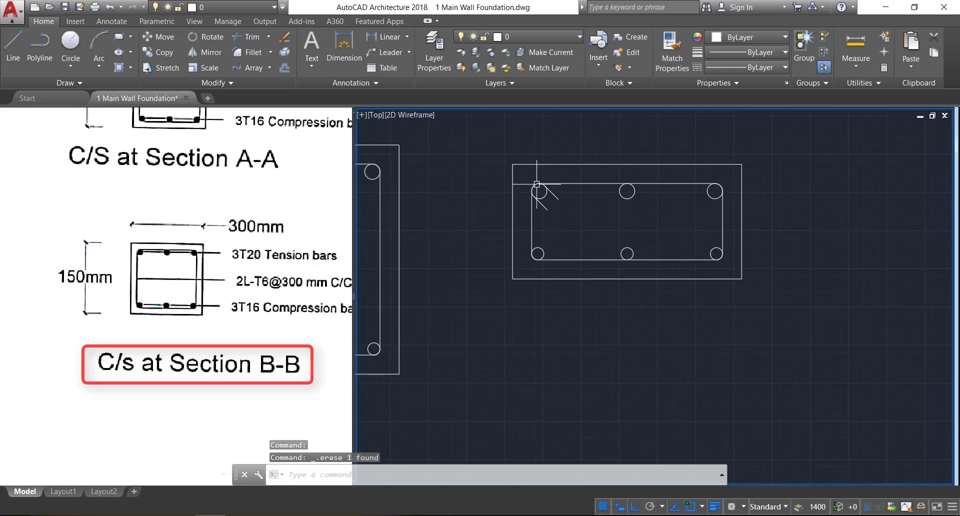
scroll(536, 188, "down", 2)
scroll(520, 208, "down", 5)
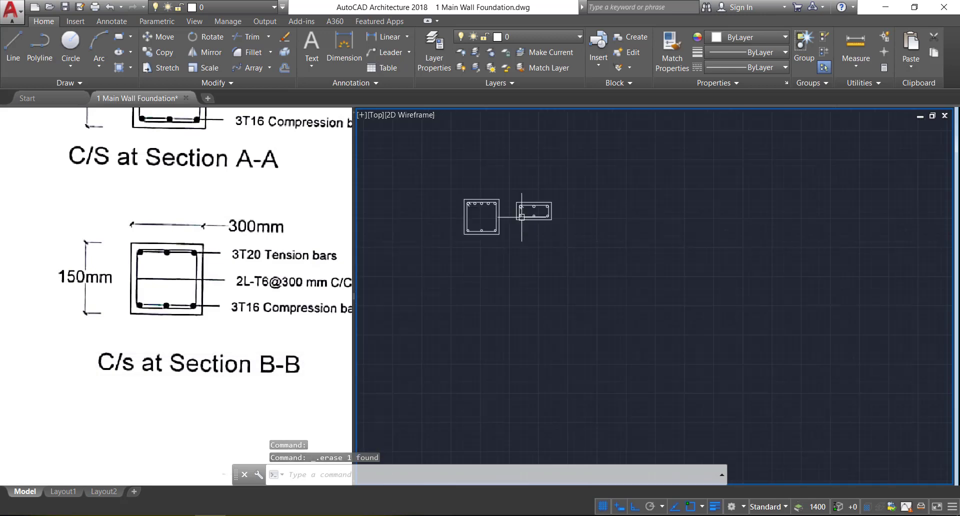
mouse_move(442, 204)
middle_mouse_down()
mouse_move(475, 208)
mouse_move(601, 154)
middle_mouse_up()
middle_click_drag(365, 225, 517, 225)
scroll(517, 225, "up", 2)
scroll(546, 231, "down", 2)
scroll(644, 252, "up", 2)
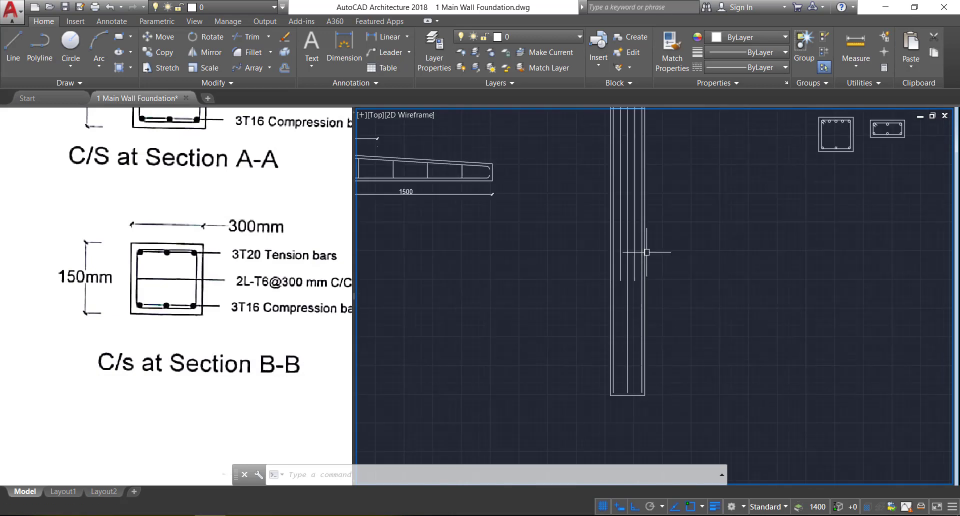
scroll(646, 251, "down", 2)
middle_click_drag(646, 251, 443, 250)
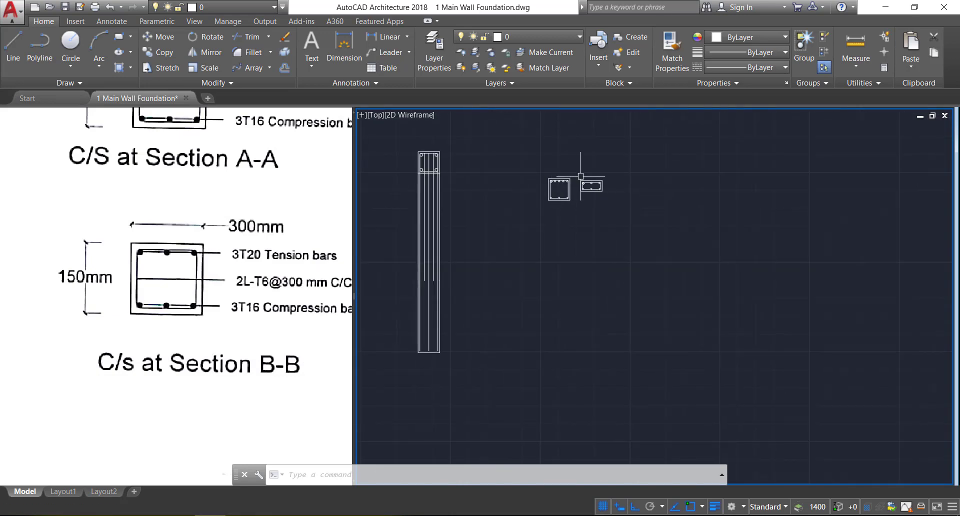
scroll(569, 183, "up", 3)
scroll(569, 183, "down", 3)
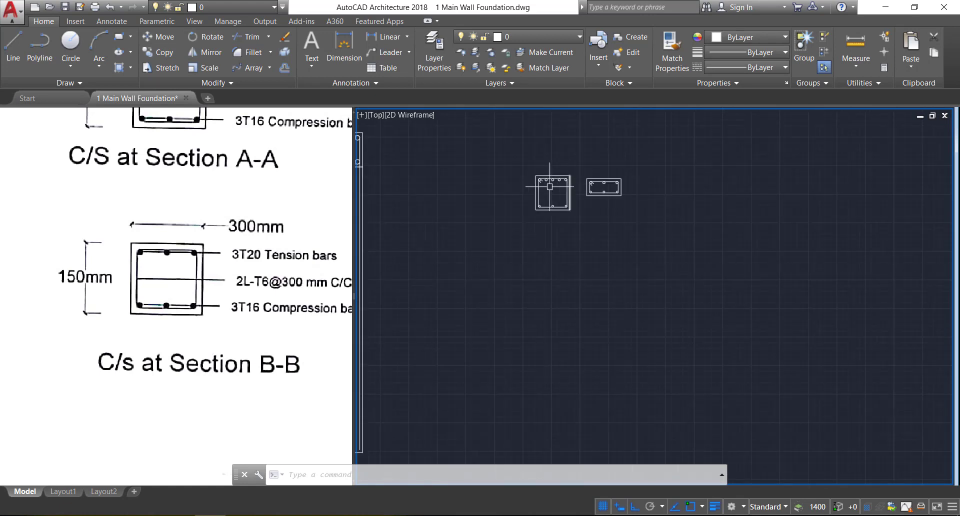
middle_click_drag(502, 212, 579, 249)
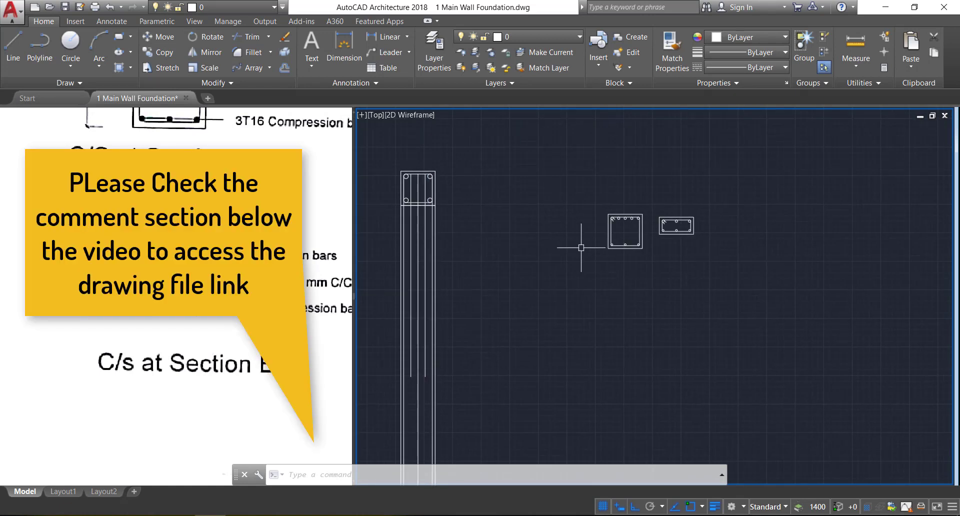